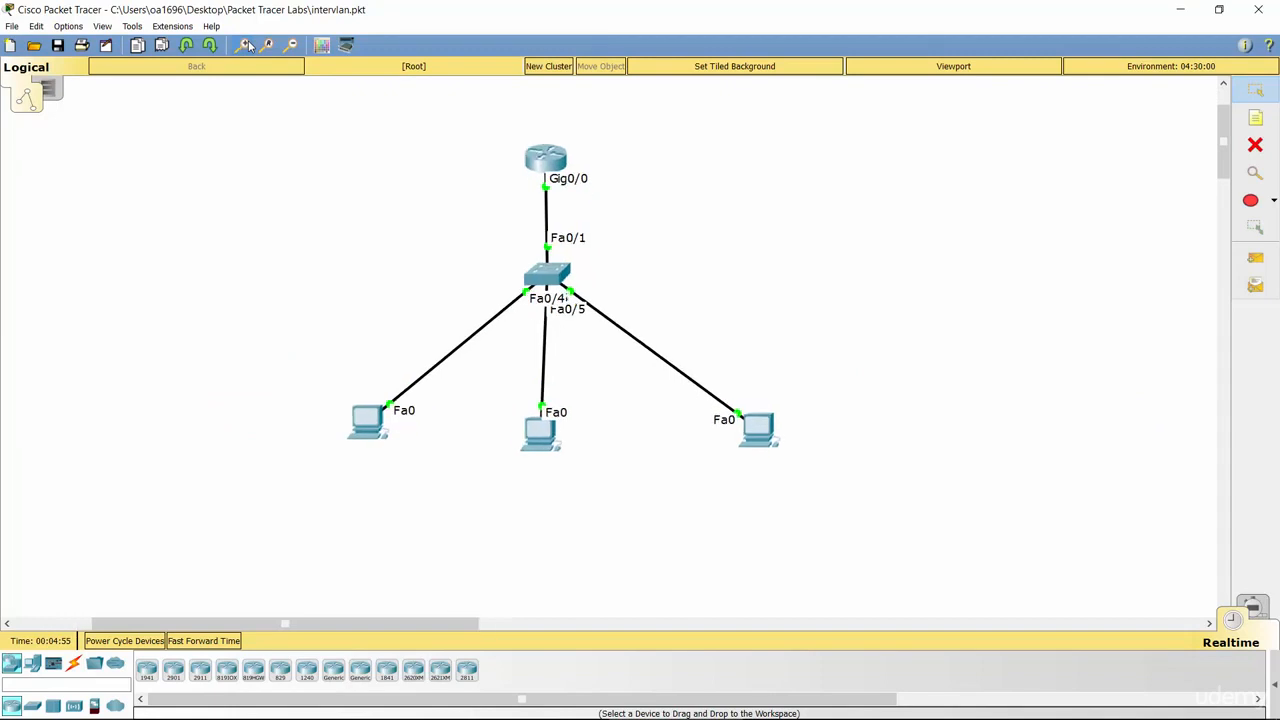
# Open the switch's command-line interface in a maximized window and bring up its user prompt.
pyautogui.click(245, 46)
pyautogui.click(539, 272)
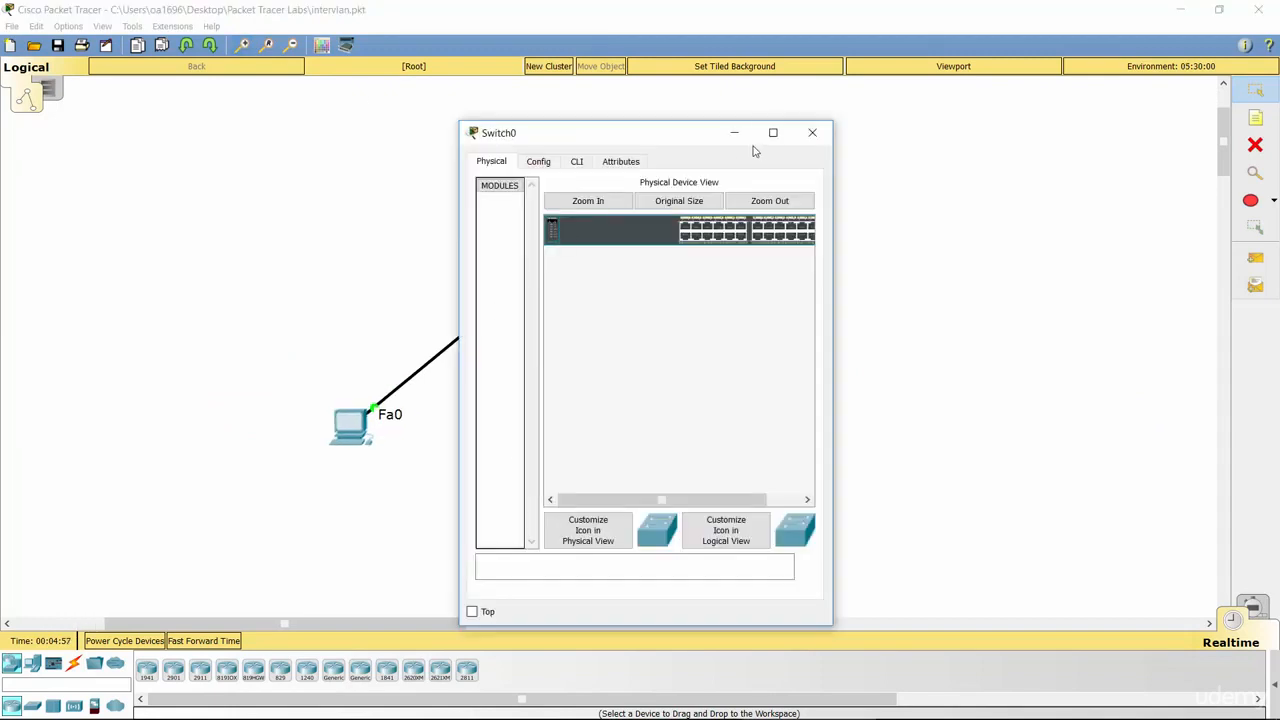
pyautogui.click(771, 132)
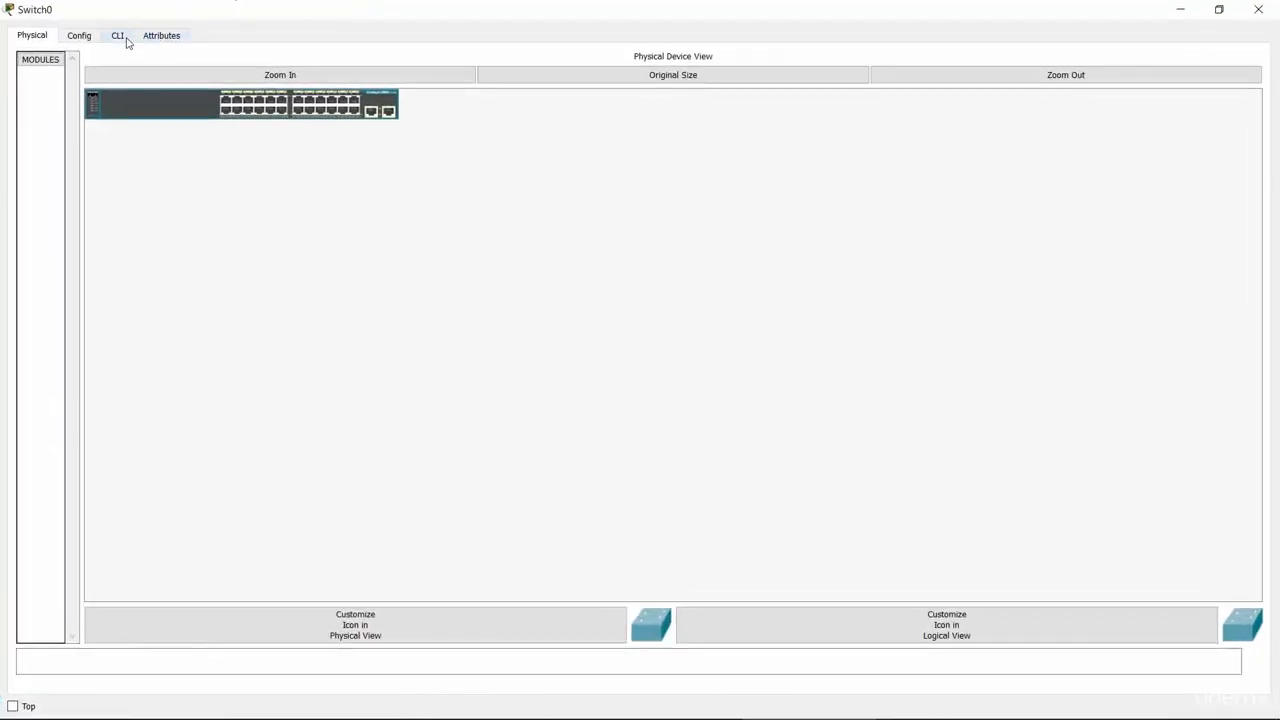
pyautogui.click(124, 38)
pyautogui.press('Return')
pyautogui.press('Return')
pyautogui.press('Return')
pyautogui.press('Return')
pyautogui.press('Return')
pyautogui.press('Return')
pyautogui.press('Return')
pyautogui.press('Return')
pyautogui.press('Return')
pyautogui.press('Return')
pyautogui.press('Return')
pyautogui.press('Return')
pyautogui.press('Return')
pyautogui.press('Return')
pyautogui.press('Return')
pyautogui.press('Return')
pyautogui.press('Return')
pyautogui.press('Return')
pyautogui.press('Return')
pyautogui.press('Return')
pyautogui.press('Return')
pyautogui.press('Return')
pyautogui.press('Return')
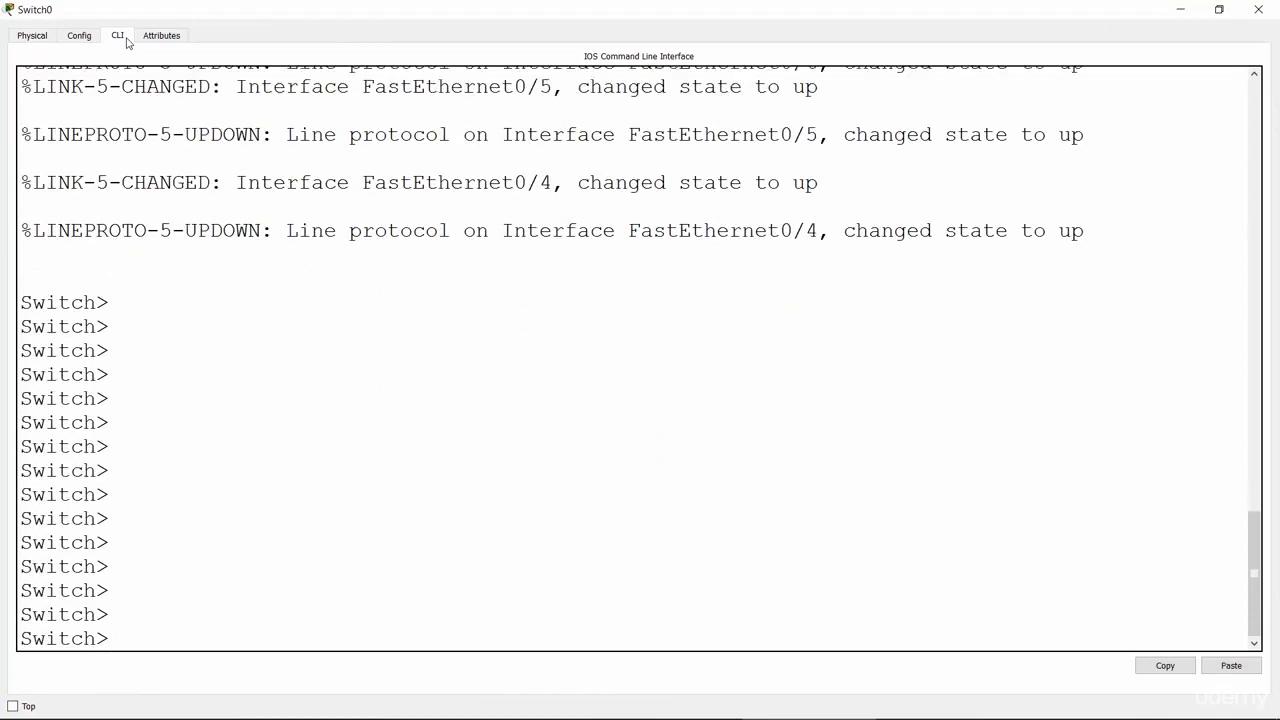
# Enter privileged mode with enable and enter global configuration mode with conf t on the switch.
pyautogui.write('enable')
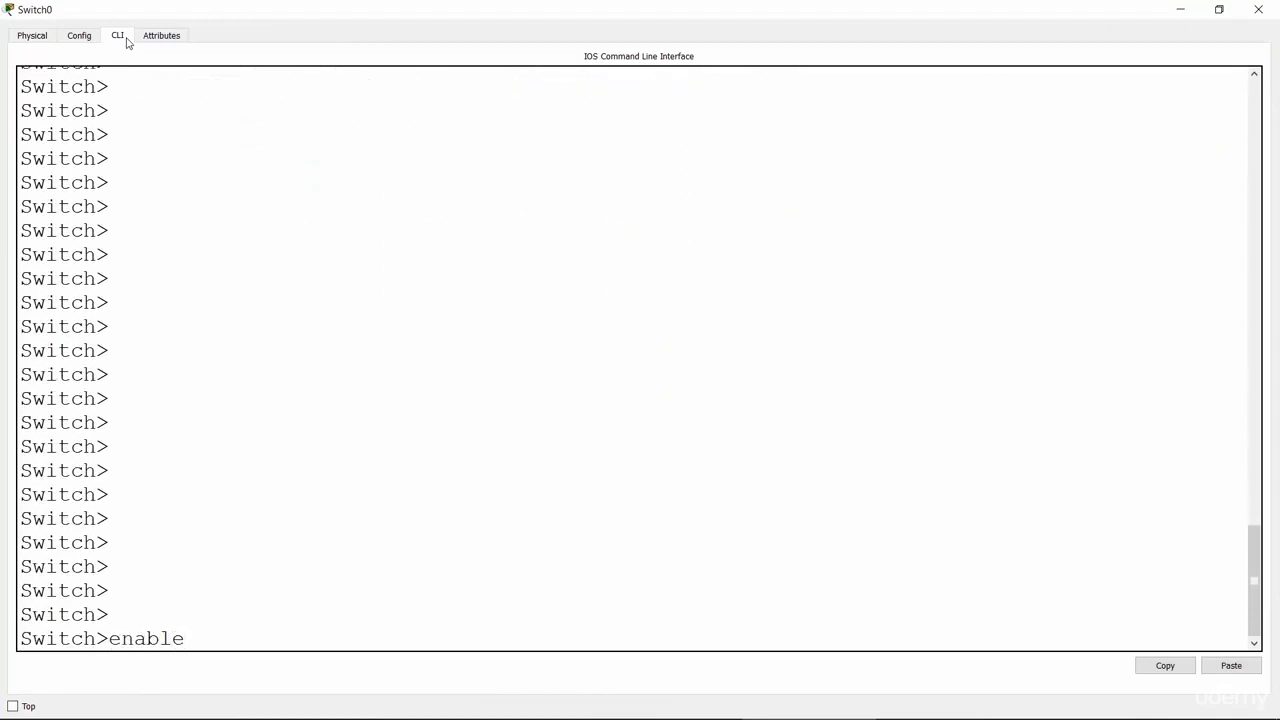
pyautogui.press('Return')
pyautogui.press('Return')
pyautogui.write('conf t')
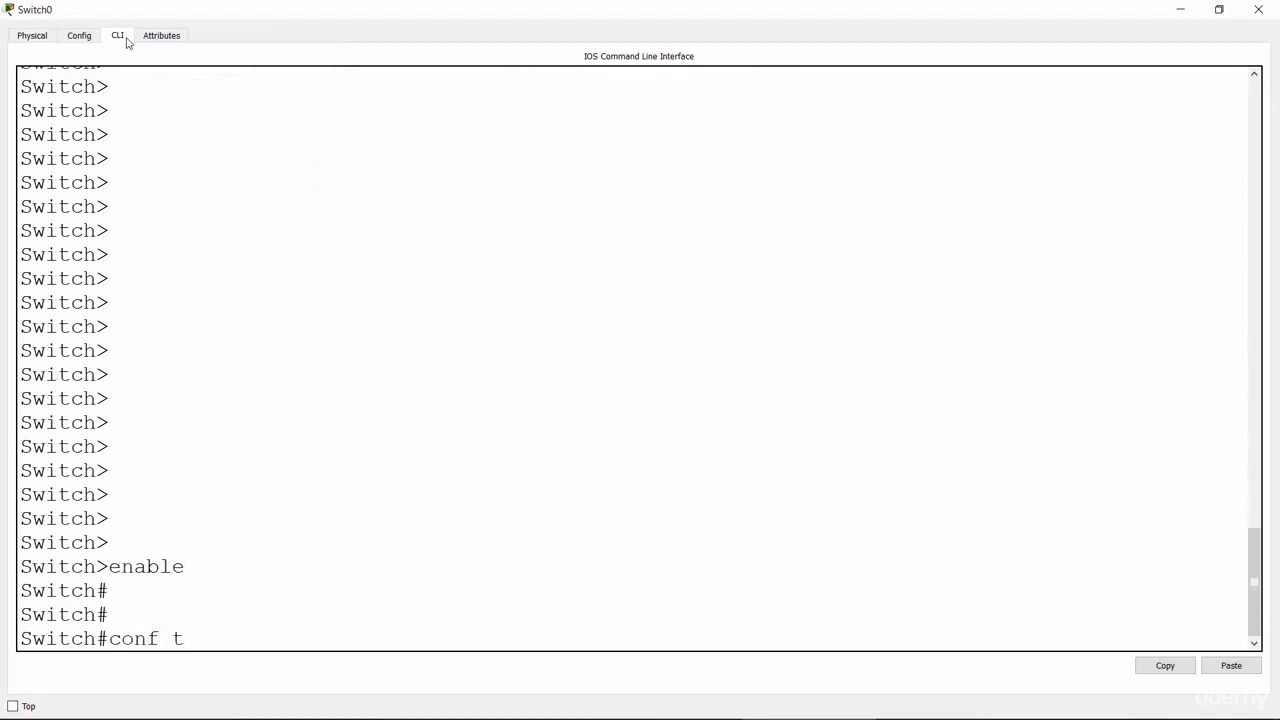
pyautogui.press('Return')
pyautogui.press('Return')
pyautogui.press('Return')
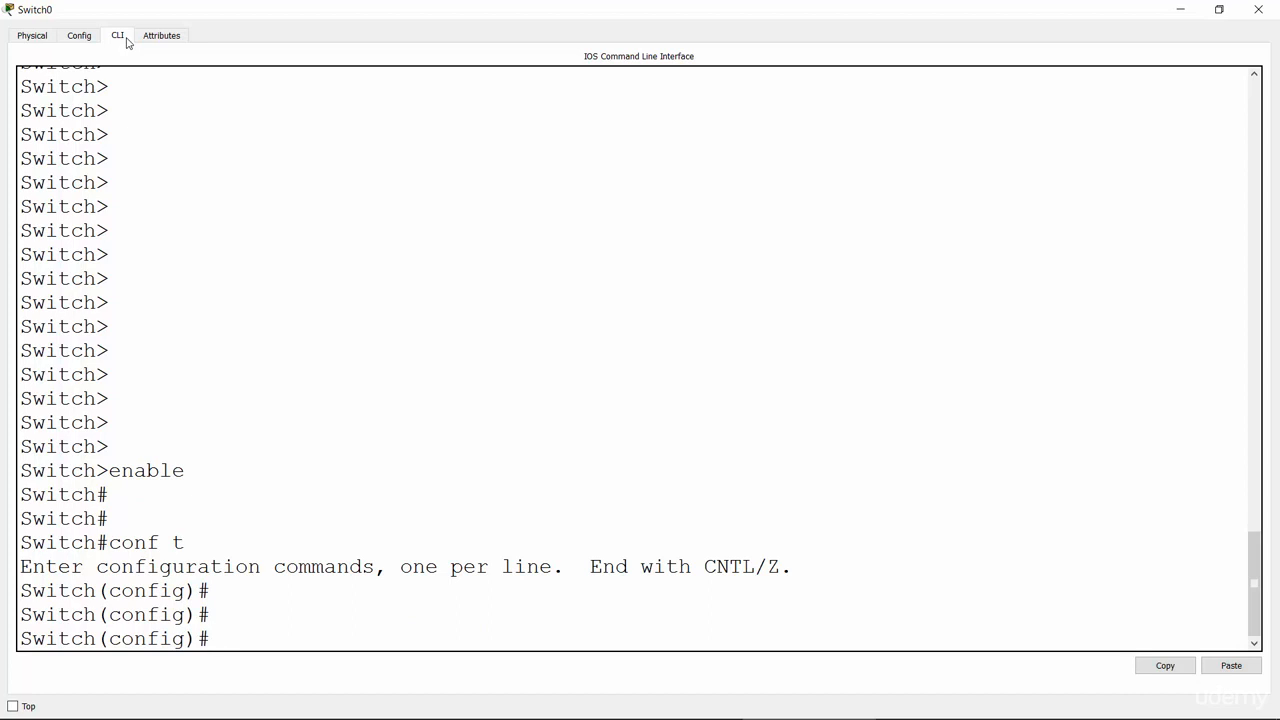
# Create VLAN 10 on the switch and return to global configuration mode.
pyautogui.write('vl')
pyautogui.press('Tab')
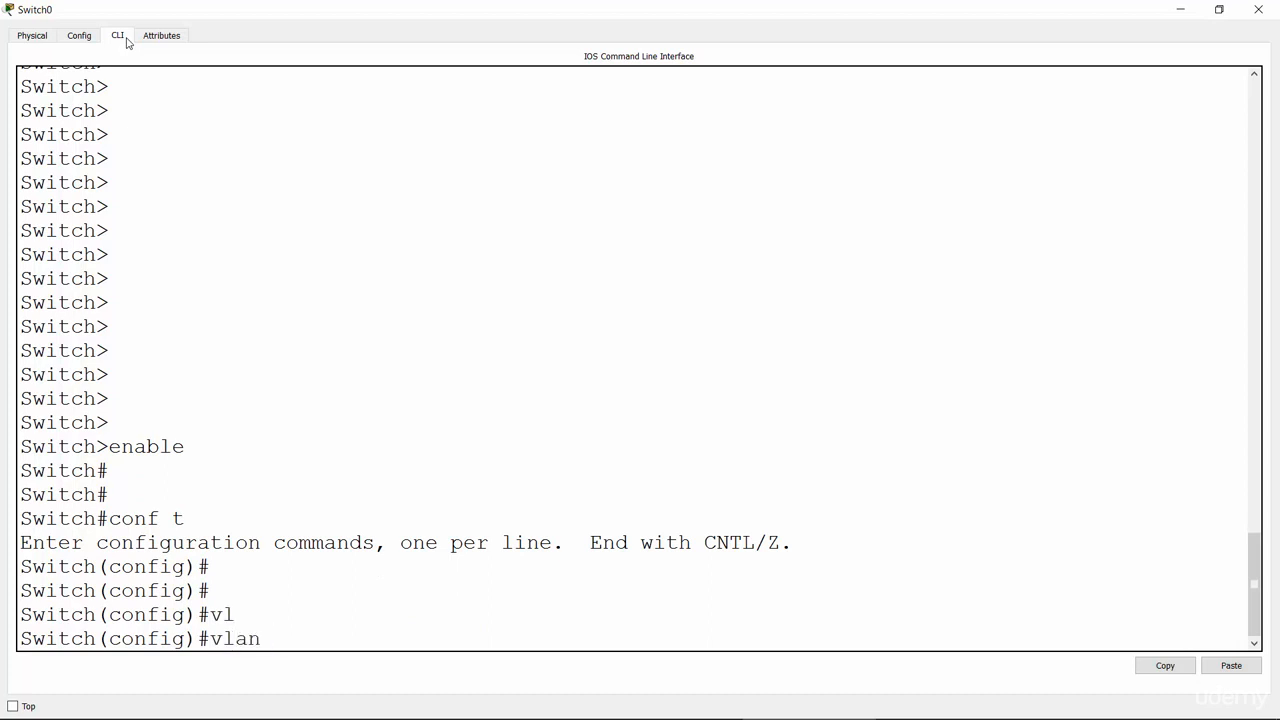
pyautogui.write('10')
pyautogui.press('Return')
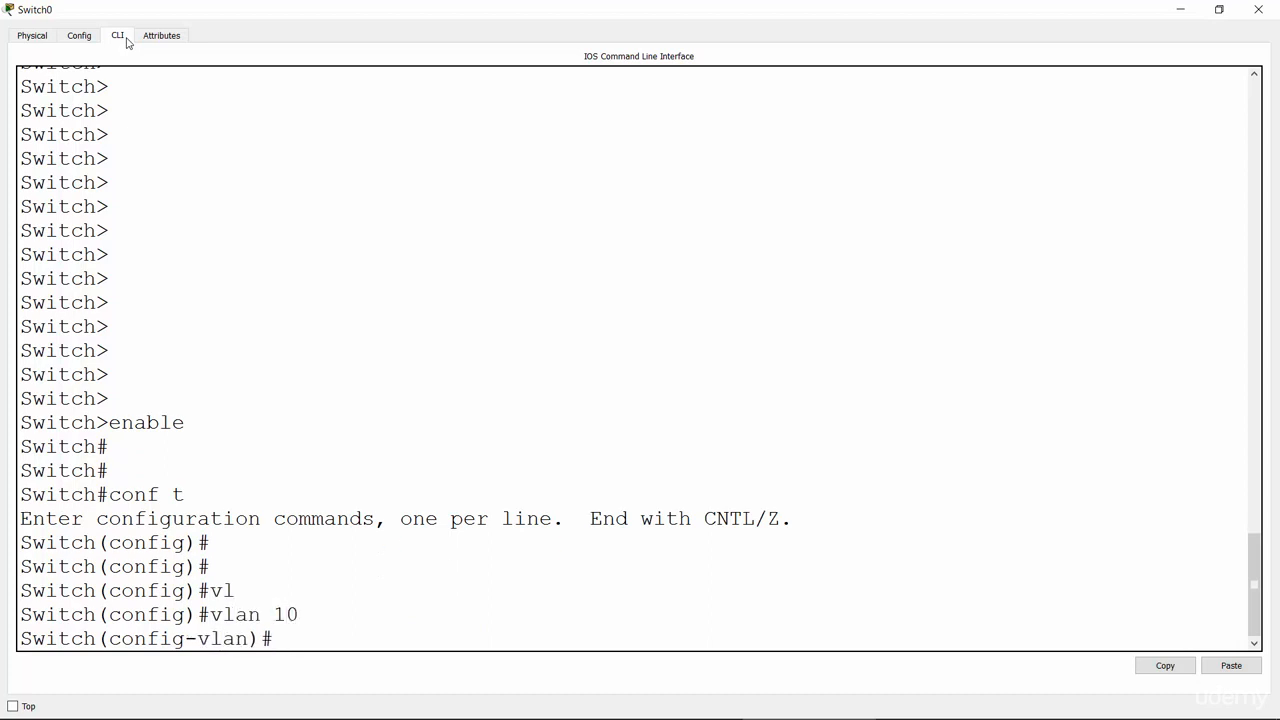
pyautogui.write('exit')
pyautogui.press('Return')
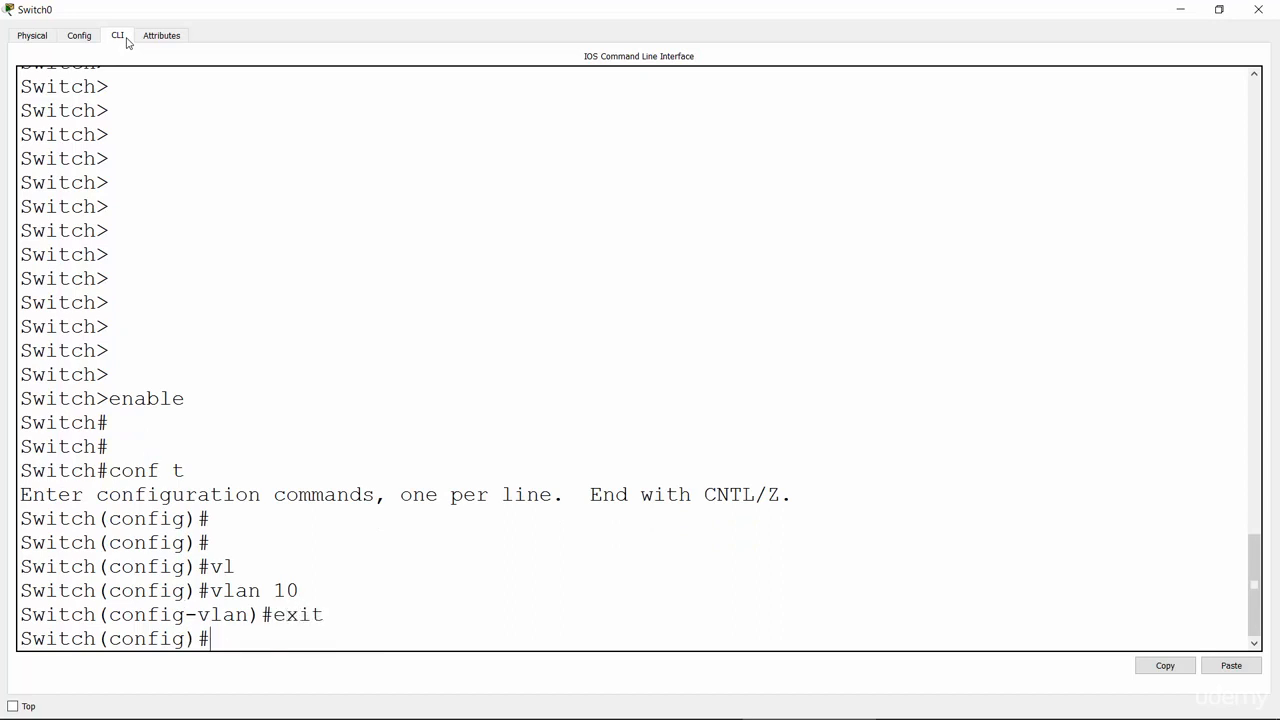
# Leave configuration mode and examine the default VLAN and VLAN 10 entries in the show vlan listing.
pyautogui.write('exit')
pyautogui.press('Return')
pyautogui.press('Return')
pyautogui.write('sho')
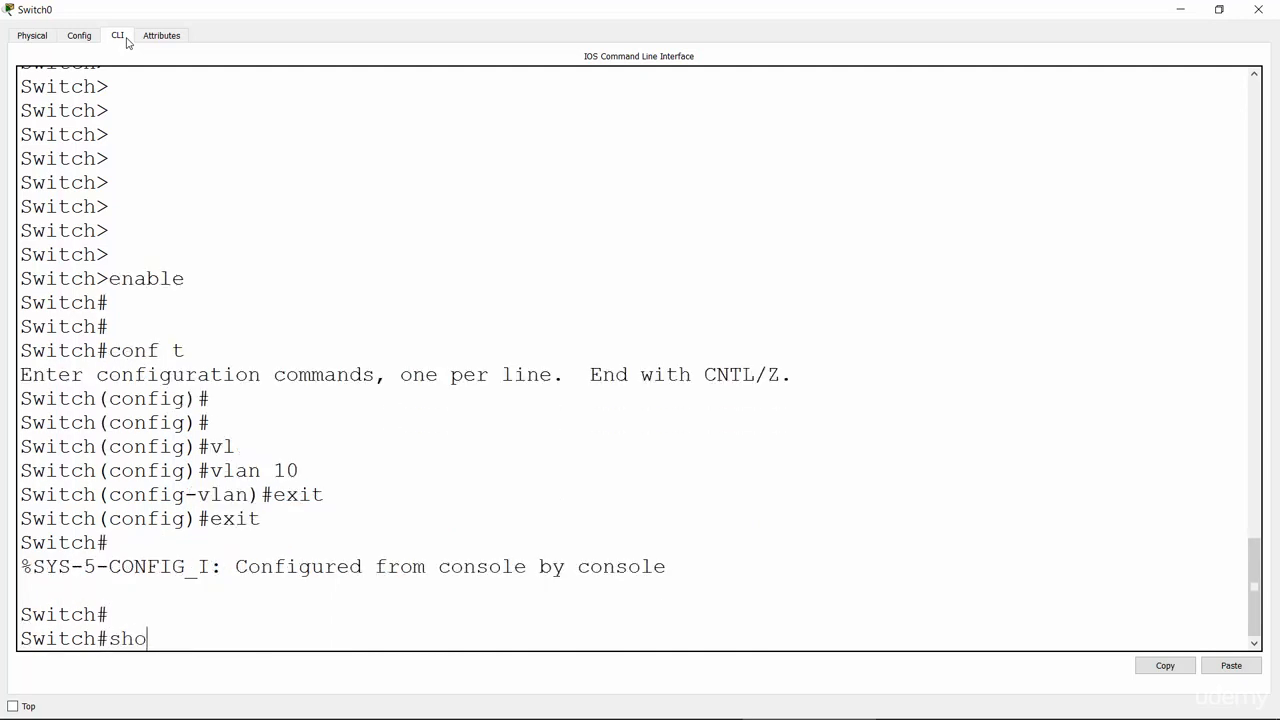
pyautogui.press('Tab')
pyautogui.write('vl')
pyautogui.press('Tab')
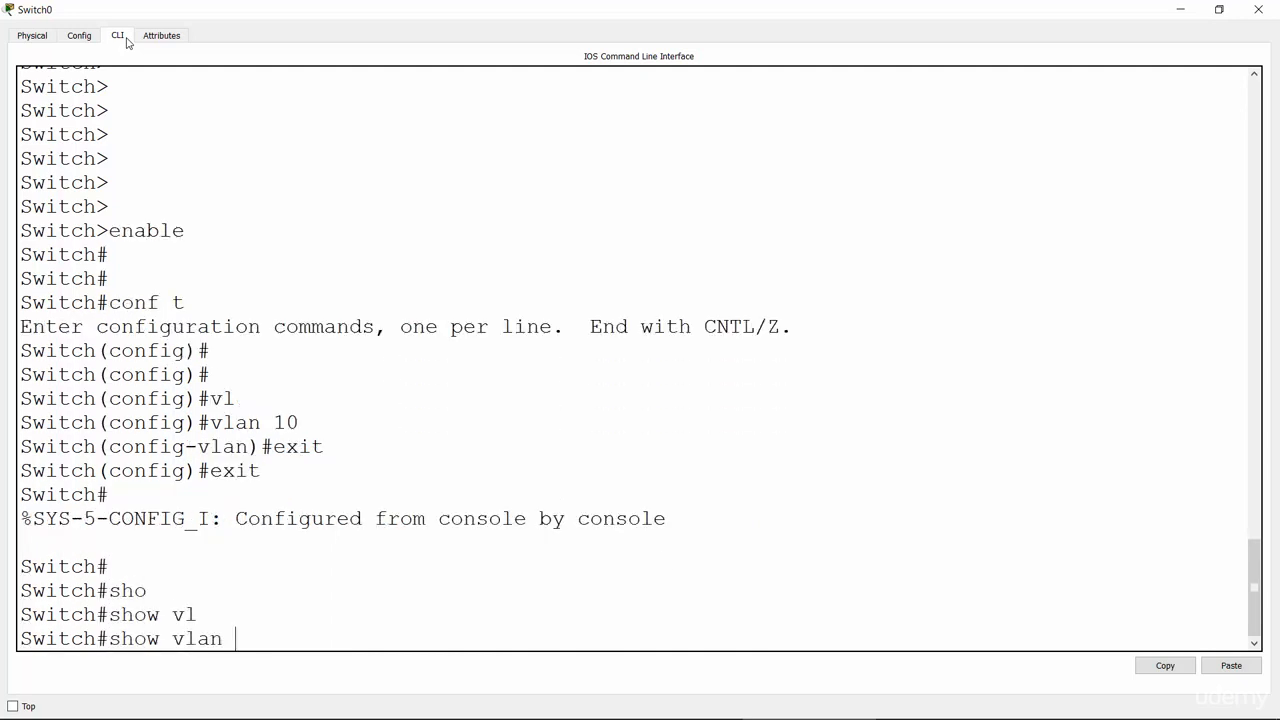
pyautogui.press('Return')
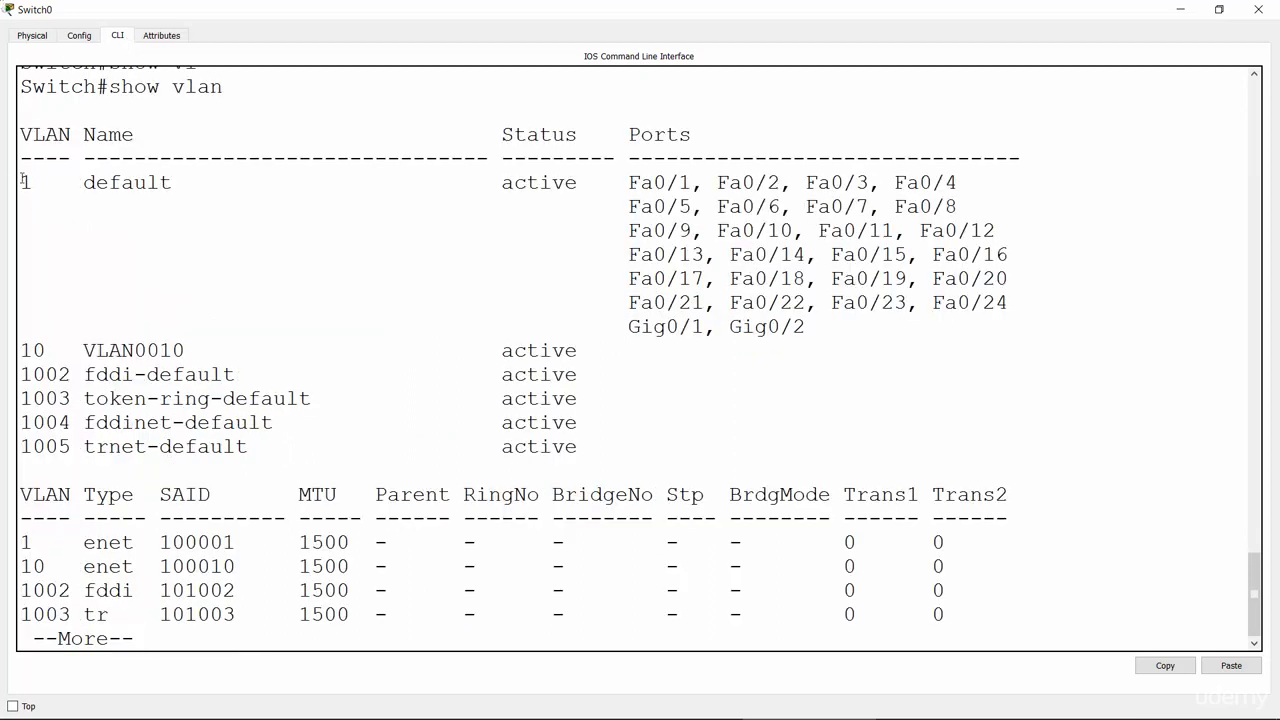
pyautogui.moveTo(22, 180); pyautogui.dragTo(185, 188)
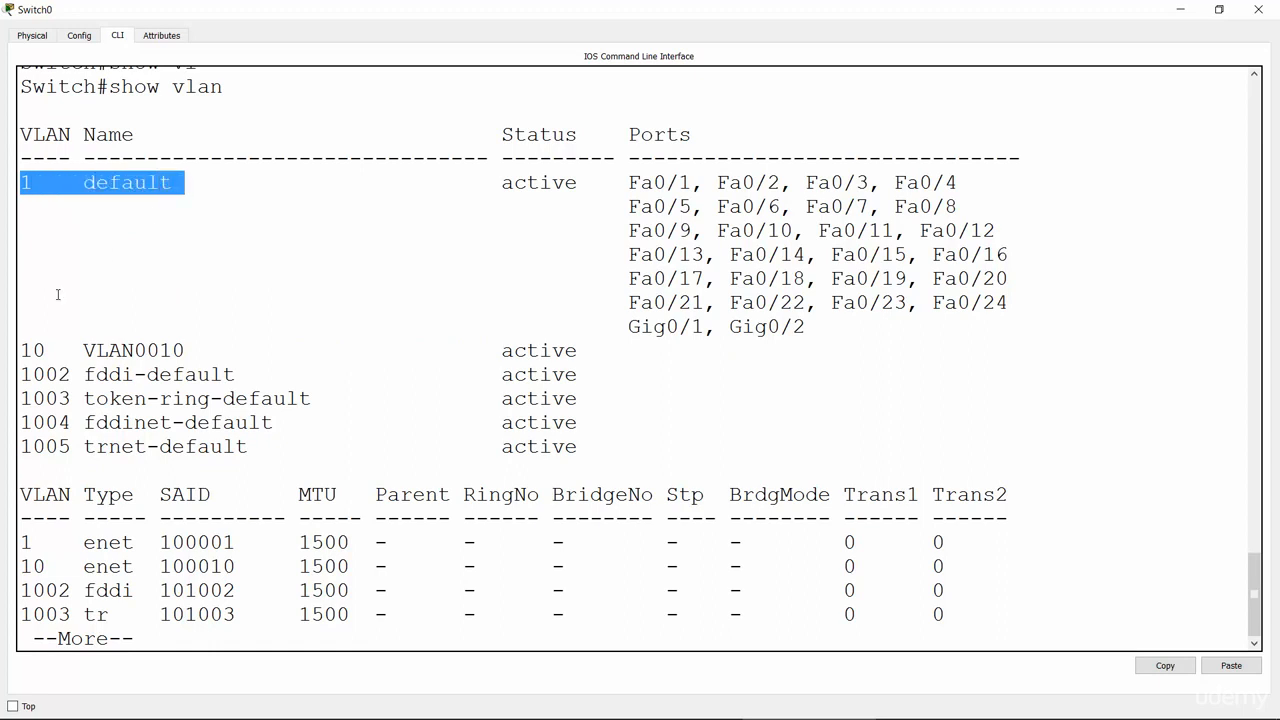
pyautogui.moveTo(22, 348); pyautogui.dragTo(187, 354)
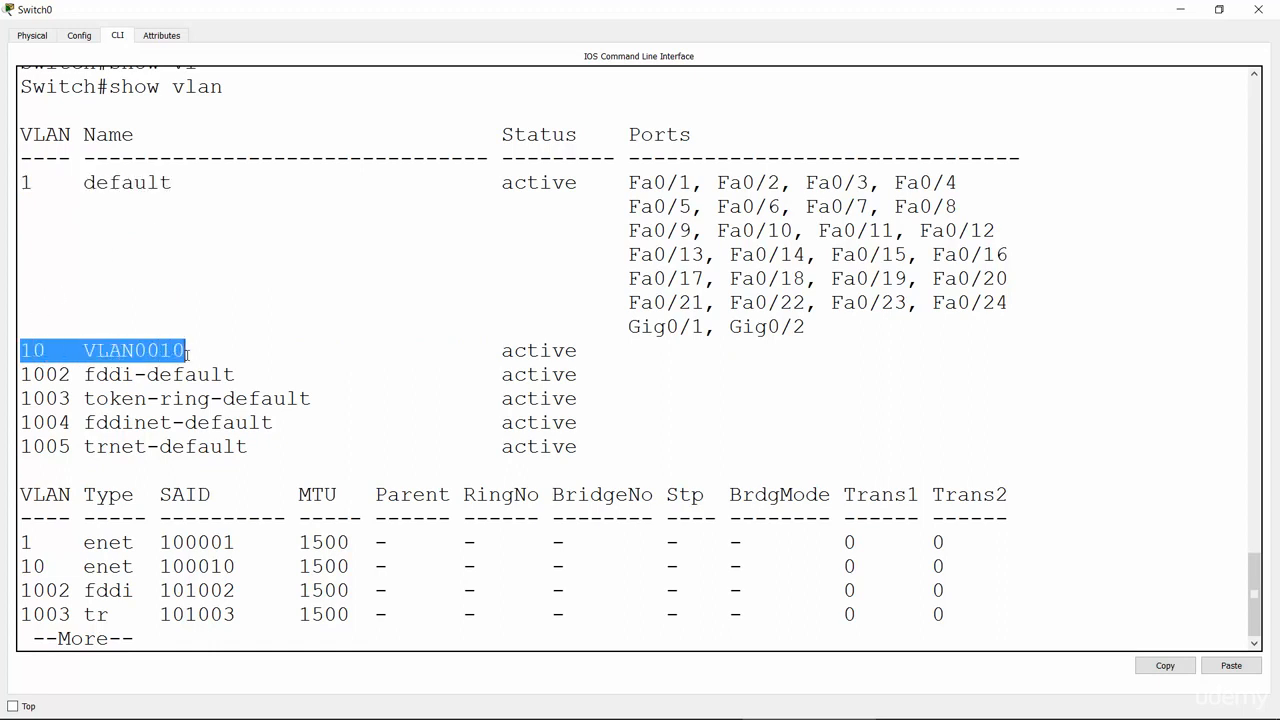
pyautogui.click(187, 354)
pyautogui.hotkey('ctrl', 'c')
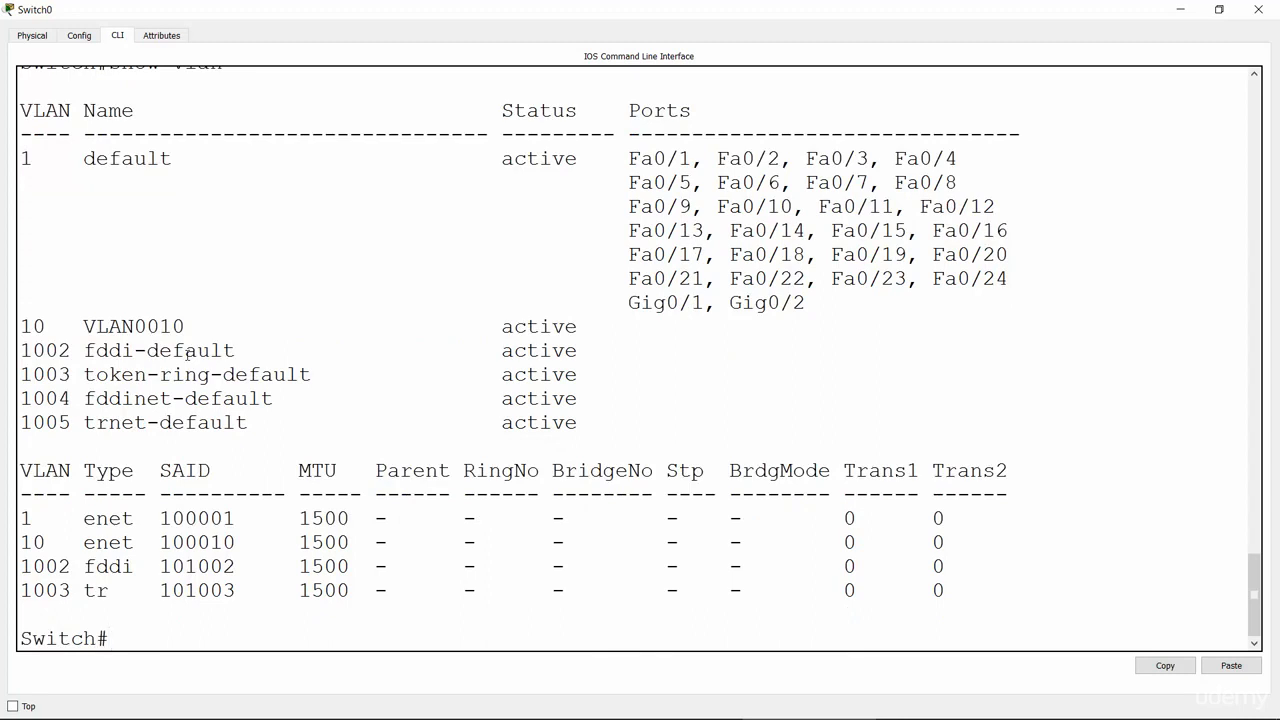
# Re-enter global configuration mode and create VLAN 20 on the switch.
pyautogui.write('conf t')
pyautogui.press('Return')
pyautogui.write('vlan 20')
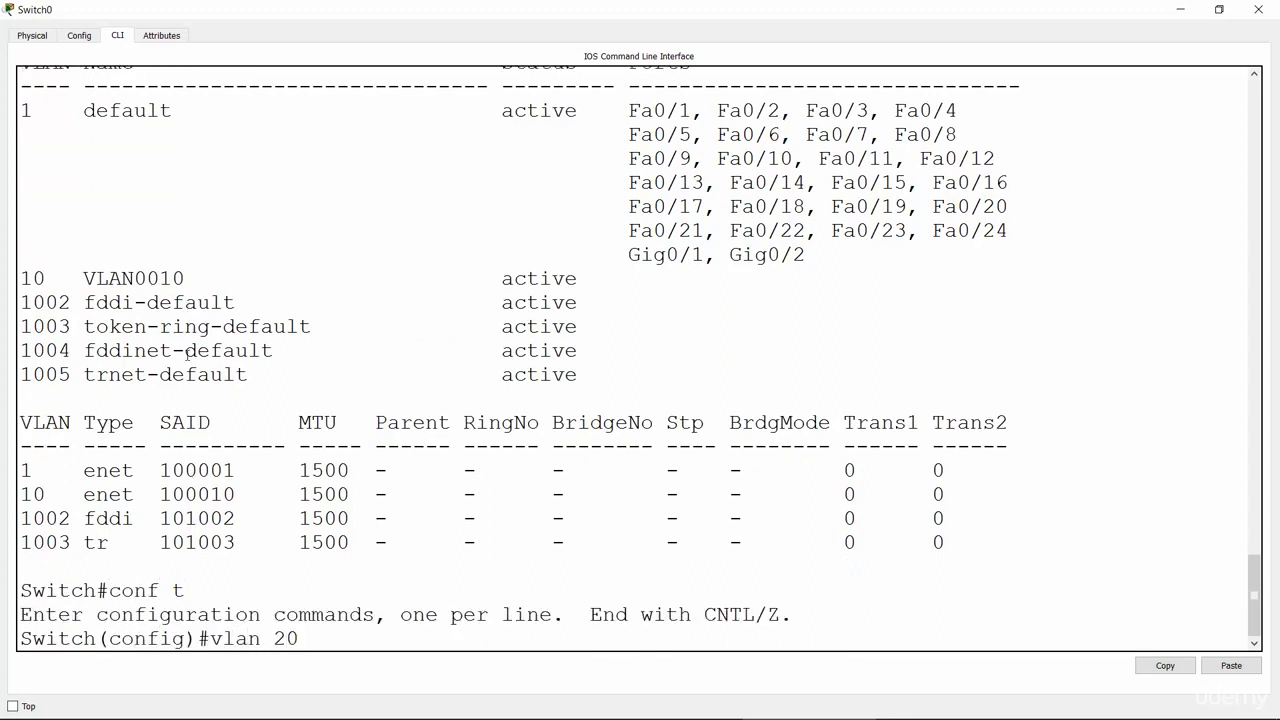
pyautogui.press('Return')
pyautogui.write('exi')
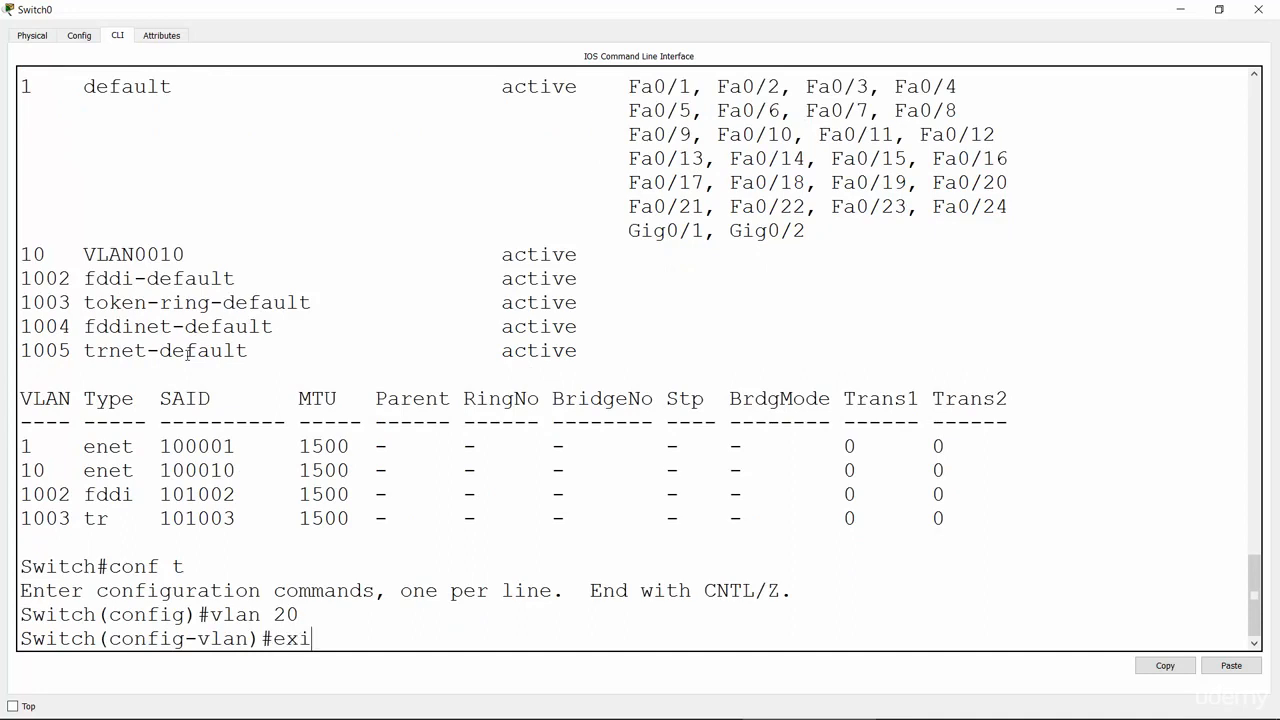
pyautogui.press('Return')
# Create VLAN 30 on the switch and exit its VLAN configuration mode.
pyautogui.write('vlan 30')
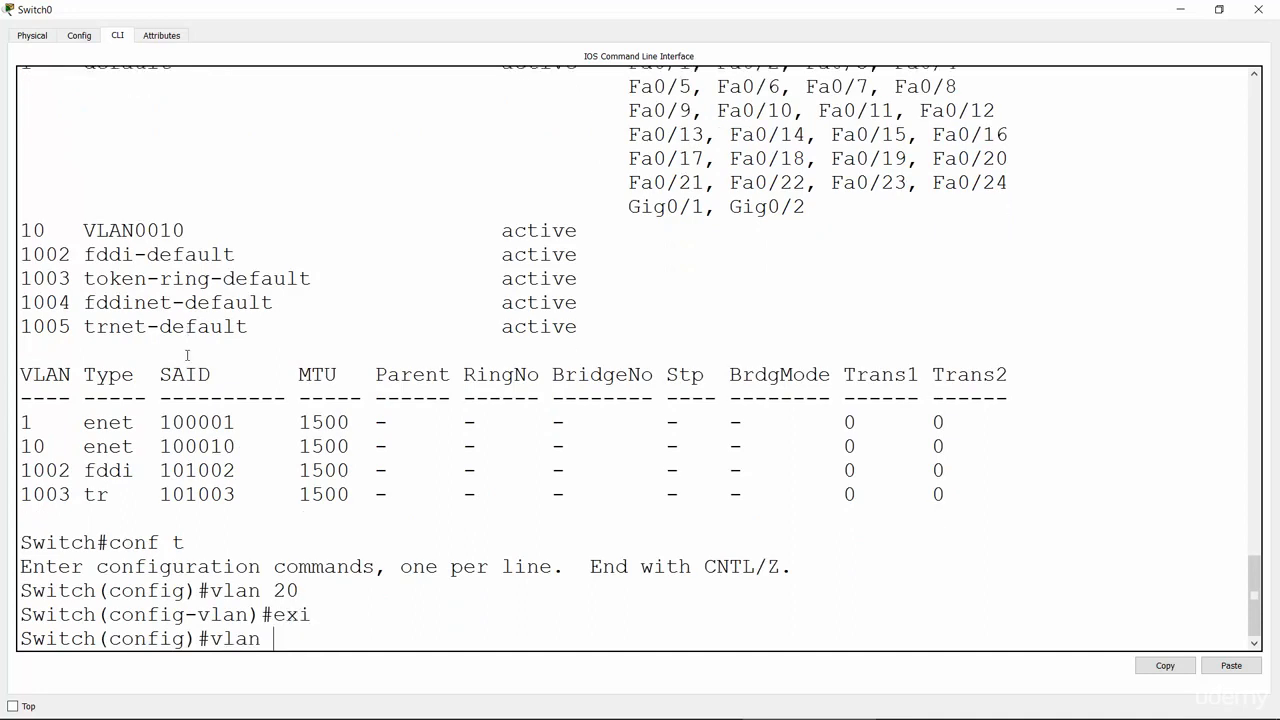
pyautogui.press('Return')
pyautogui.write('exi')
pyautogui.press('Return')
pyautogui.press('Return')
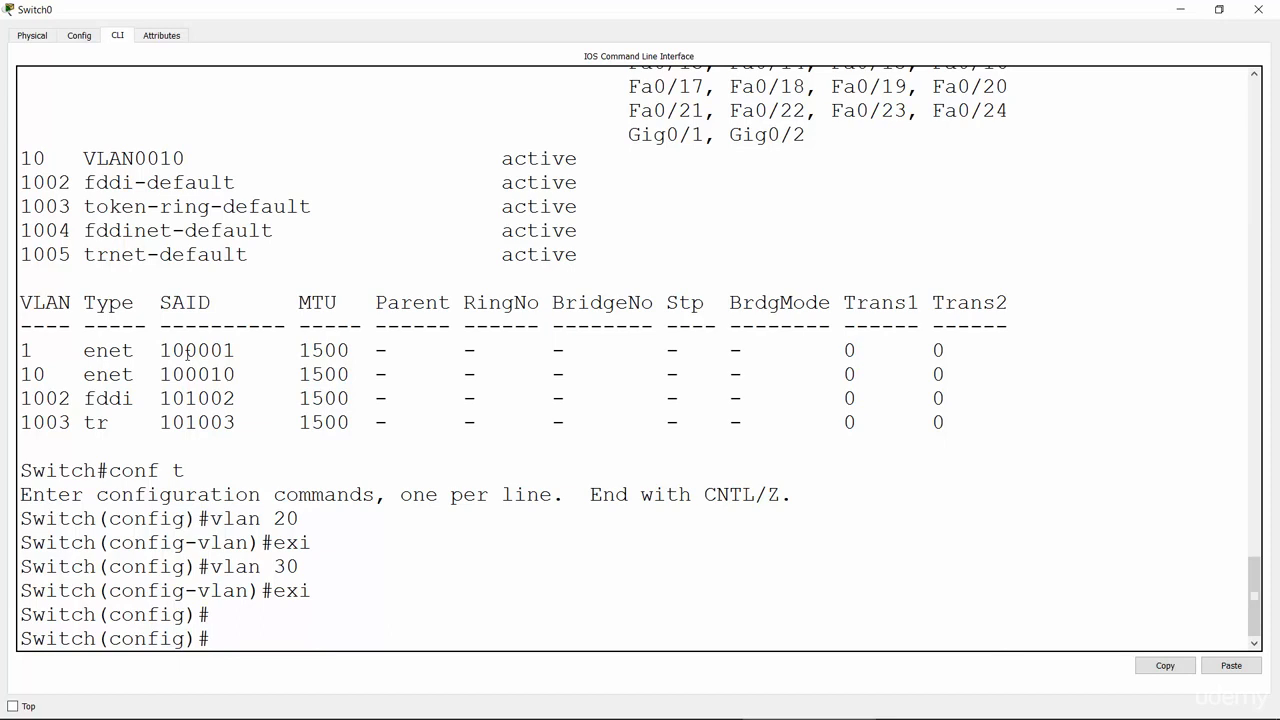
# Configure interface FastEthernet 0/4 with switchport mode access.
pyautogui.write('inter')
pyautogui.press('Tab')
pyautogui.write('fastet')
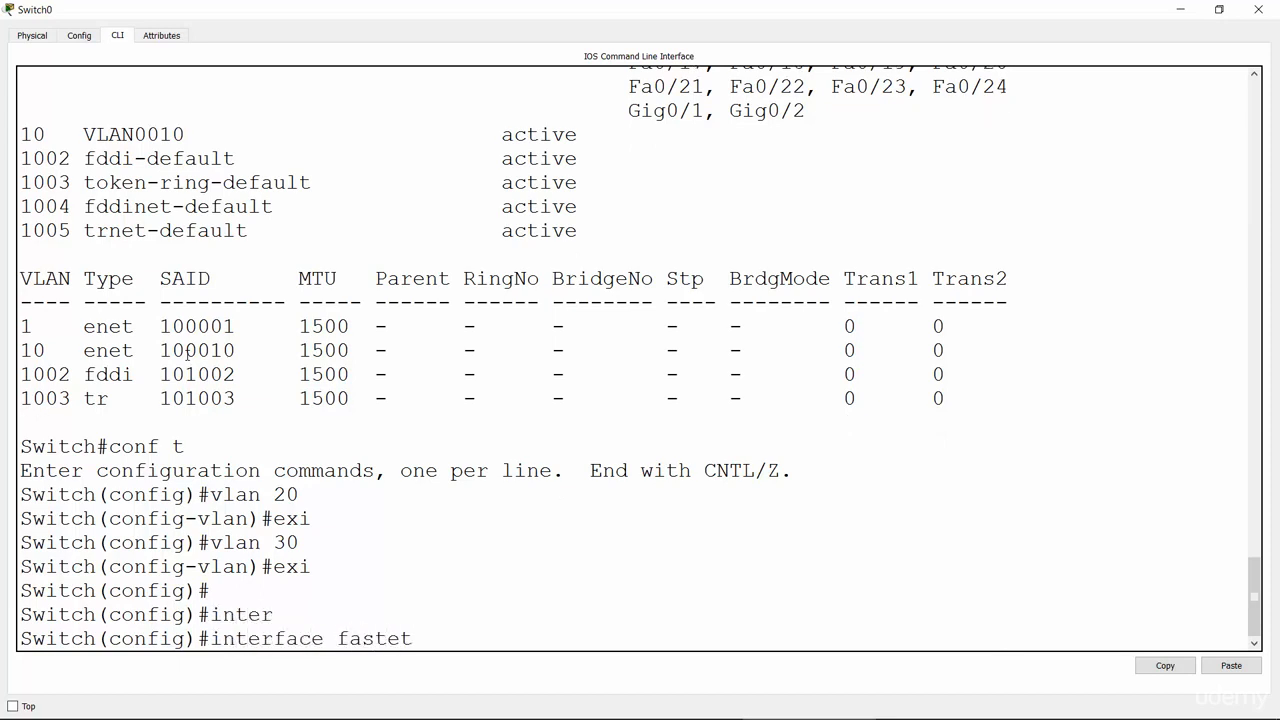
pyautogui.press('Tab')
pyautogui.write('0/4')
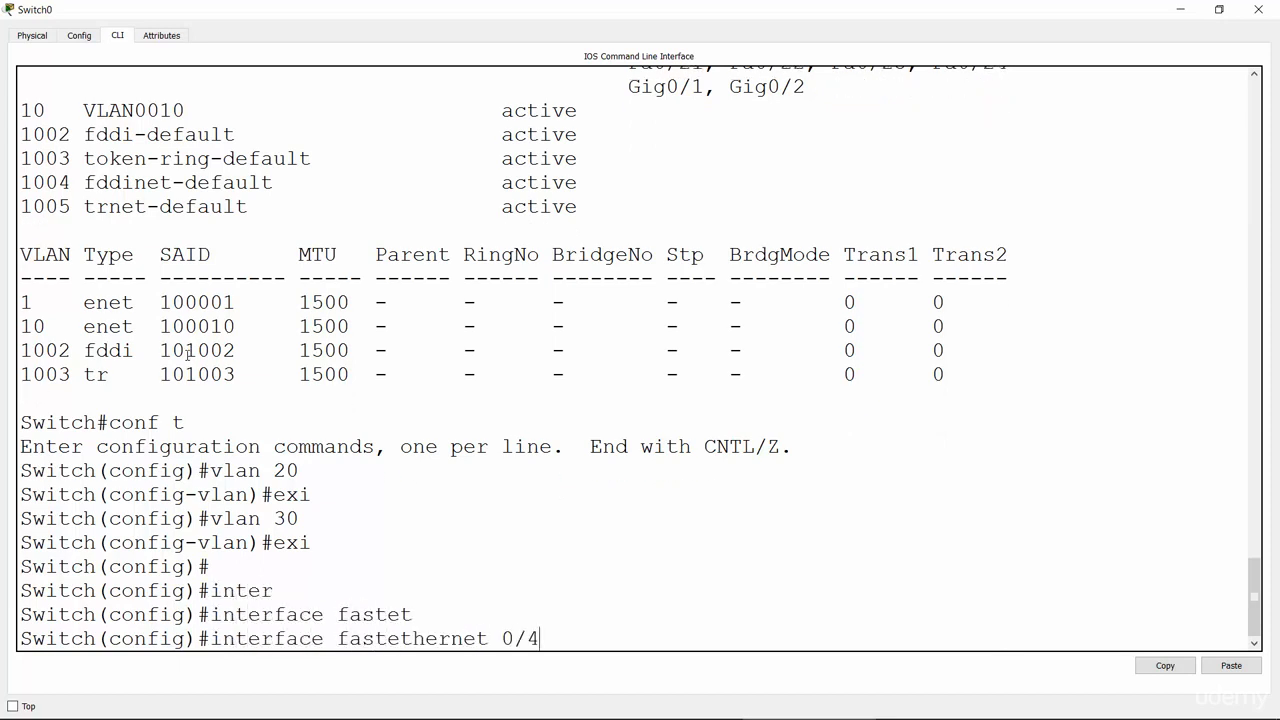
pyautogui.press('Return')
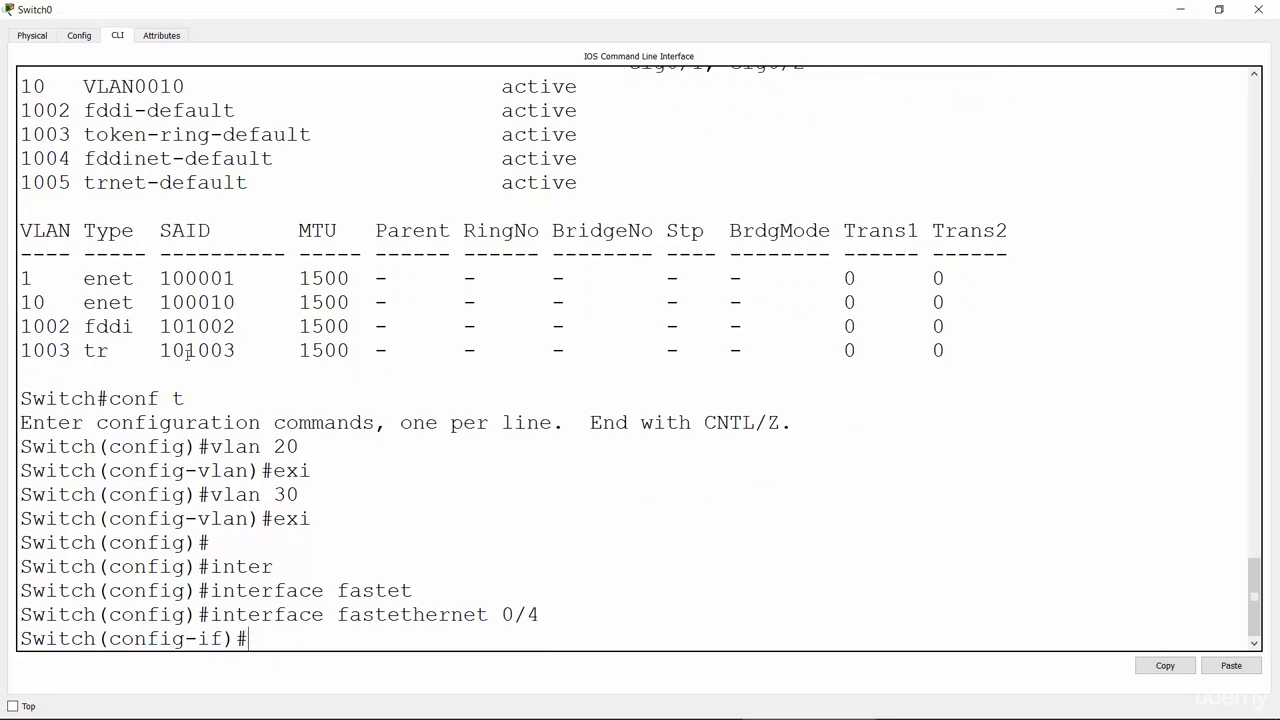
pyautogui.write('swi')
pyautogui.press('Tab')
pyautogui.write('m')
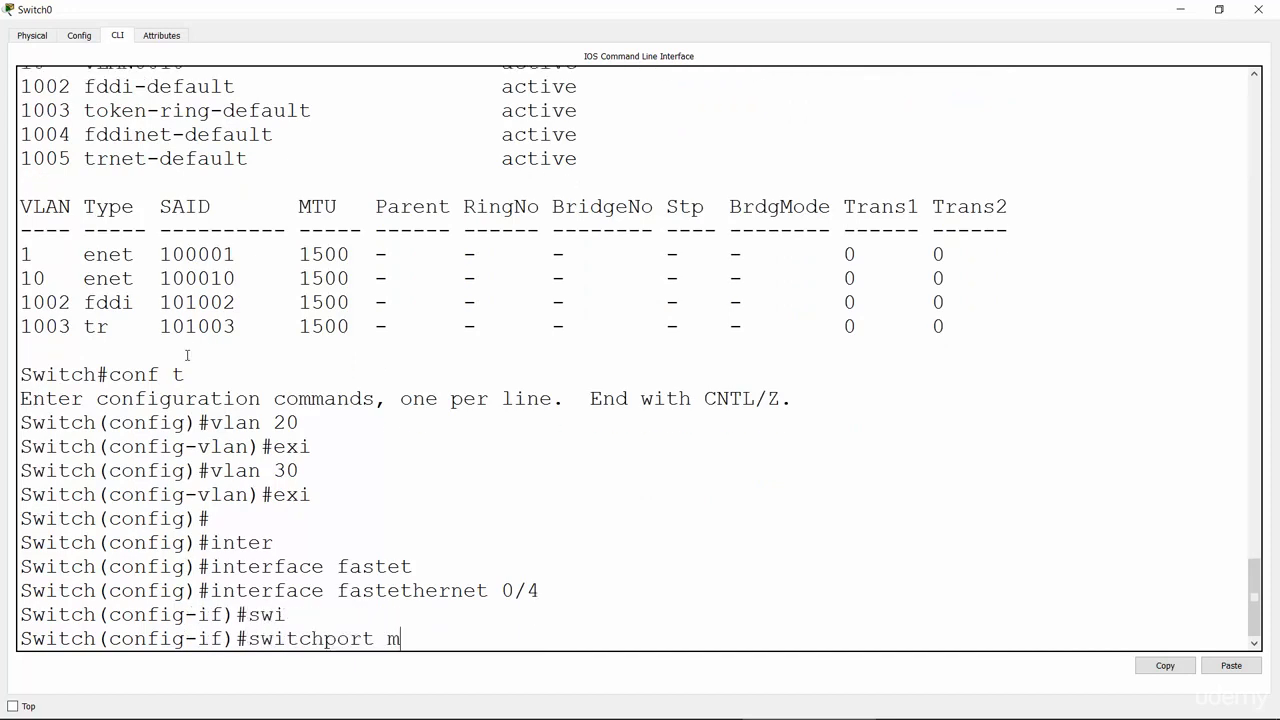
pyautogui.write('ode acce')
pyautogui.press('Tab')
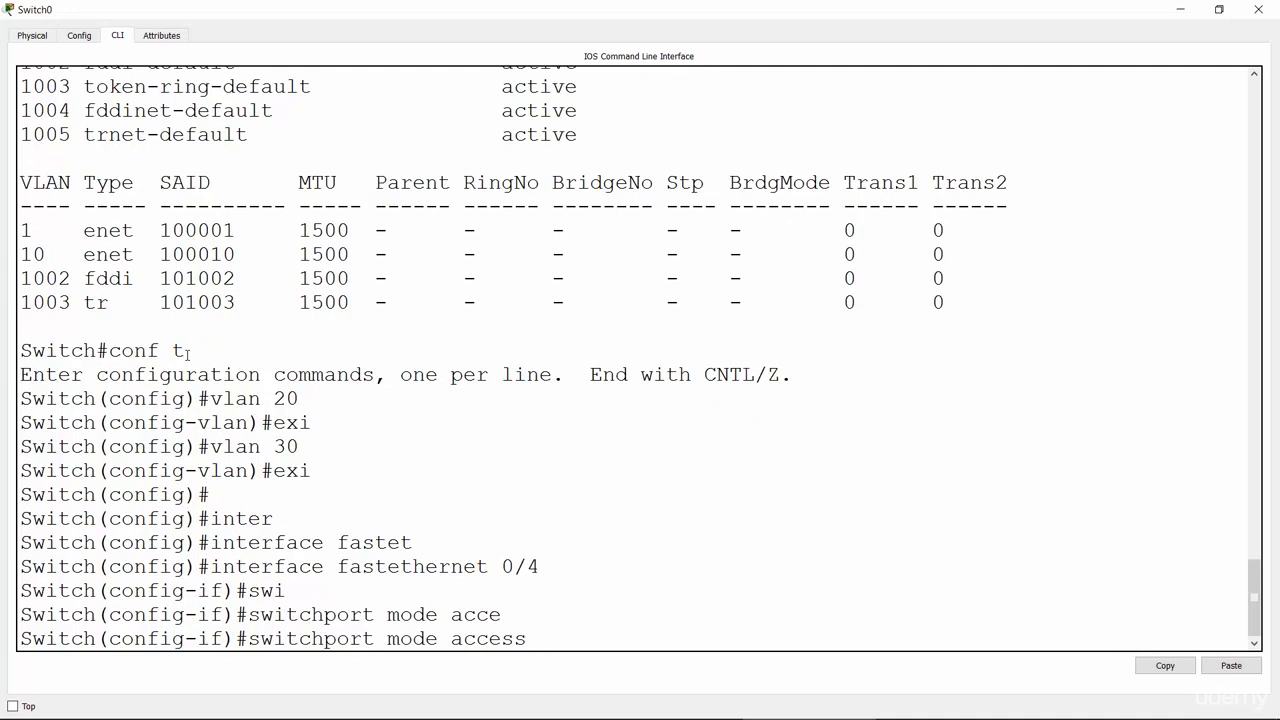
pyautogui.press('Return')
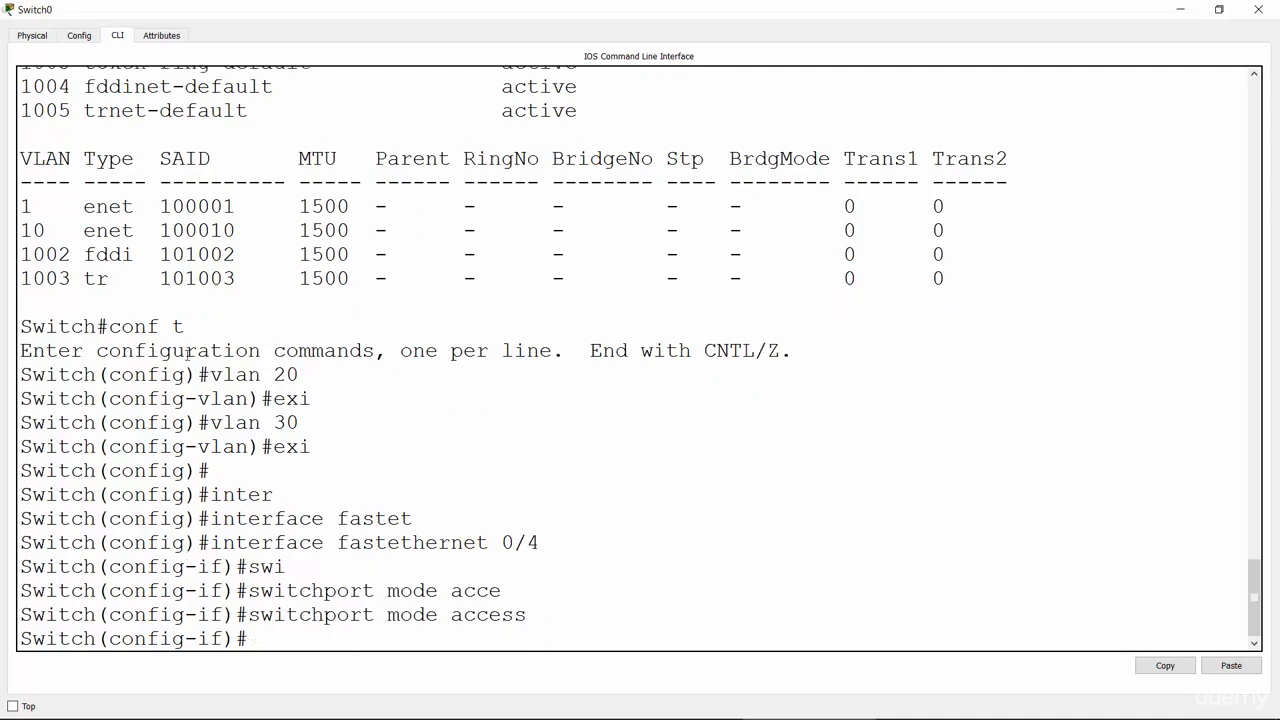
# Assign interface FastEthernet 0/4 to access VLAN 10 and exit its interface configuration.
pyautogui.write('swi')
pyautogui.press('Tab')
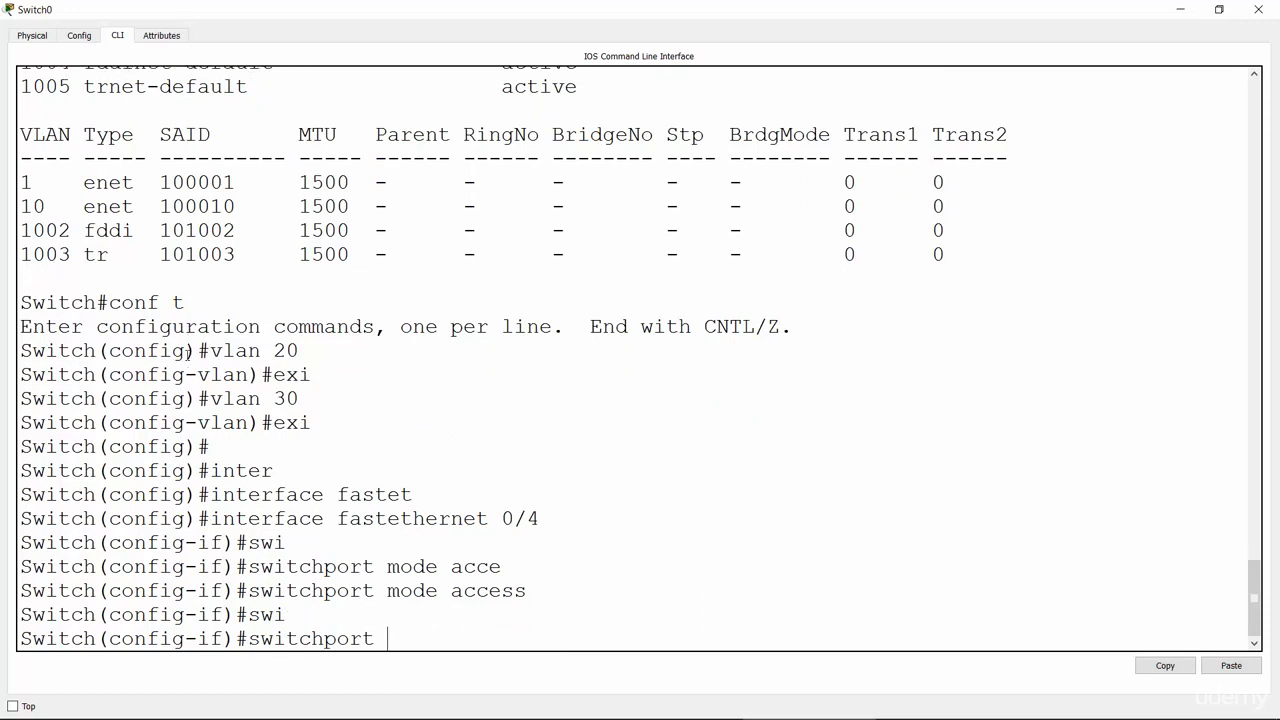
pyautogui.write('acc')
pyautogui.press('Tab')
pyautogui.write('vl')
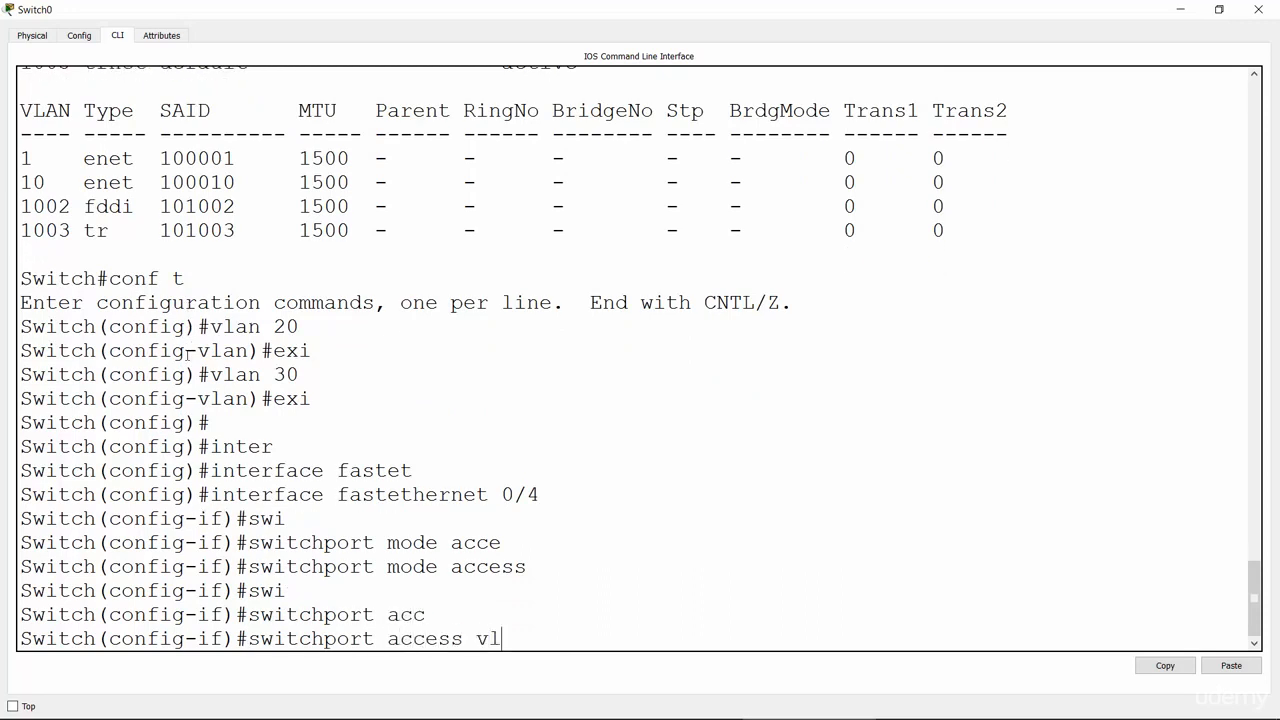
pyautogui.press('Tab')
pyautogui.write('10')
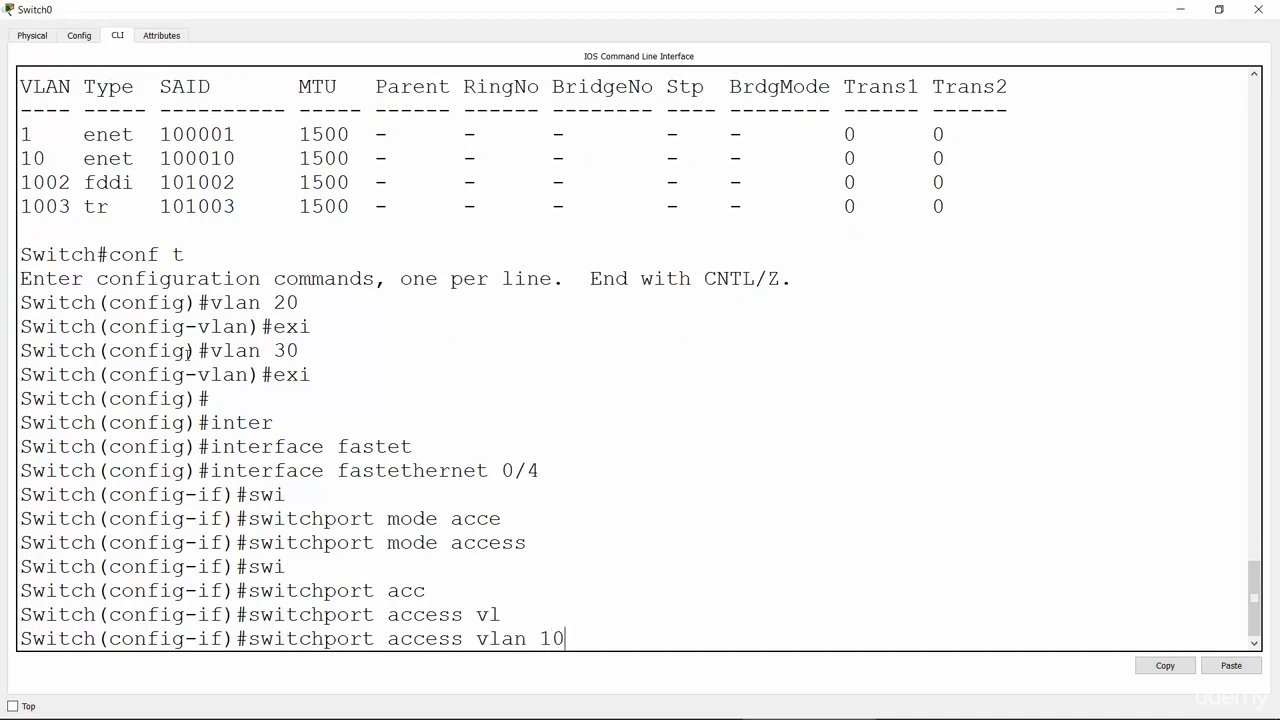
pyautogui.press('Return')
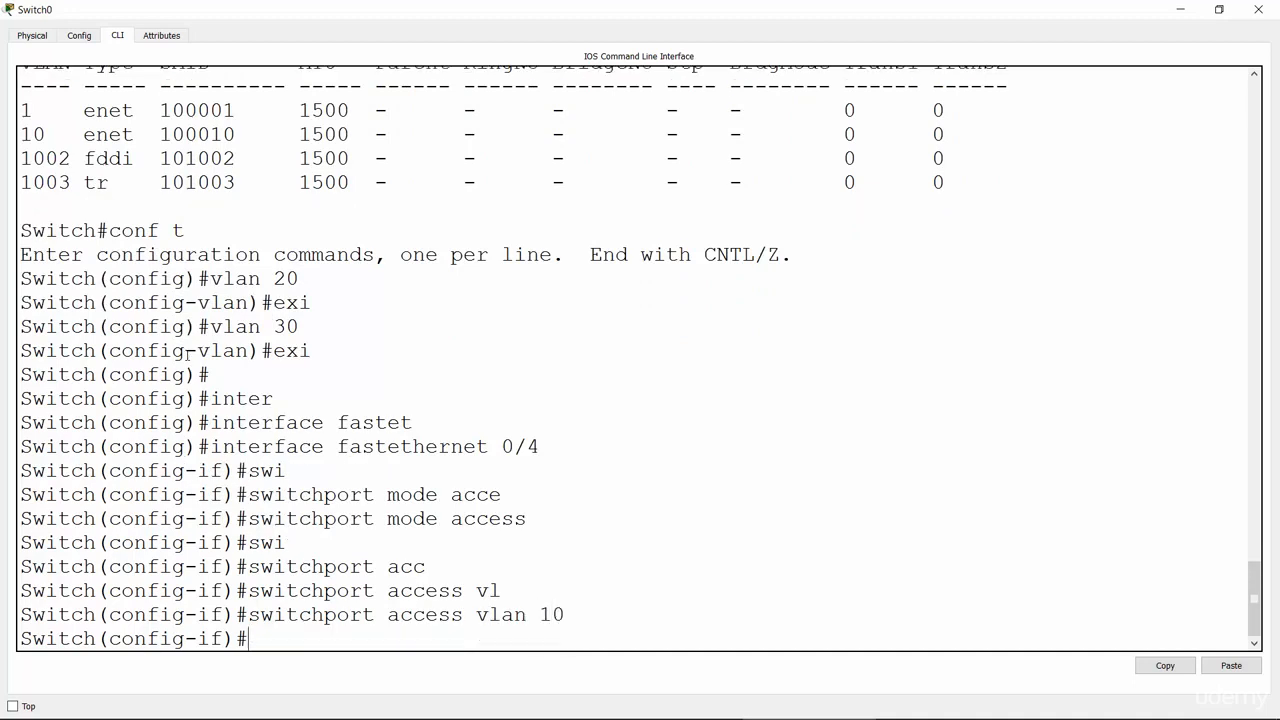
pyautogui.press('Return')
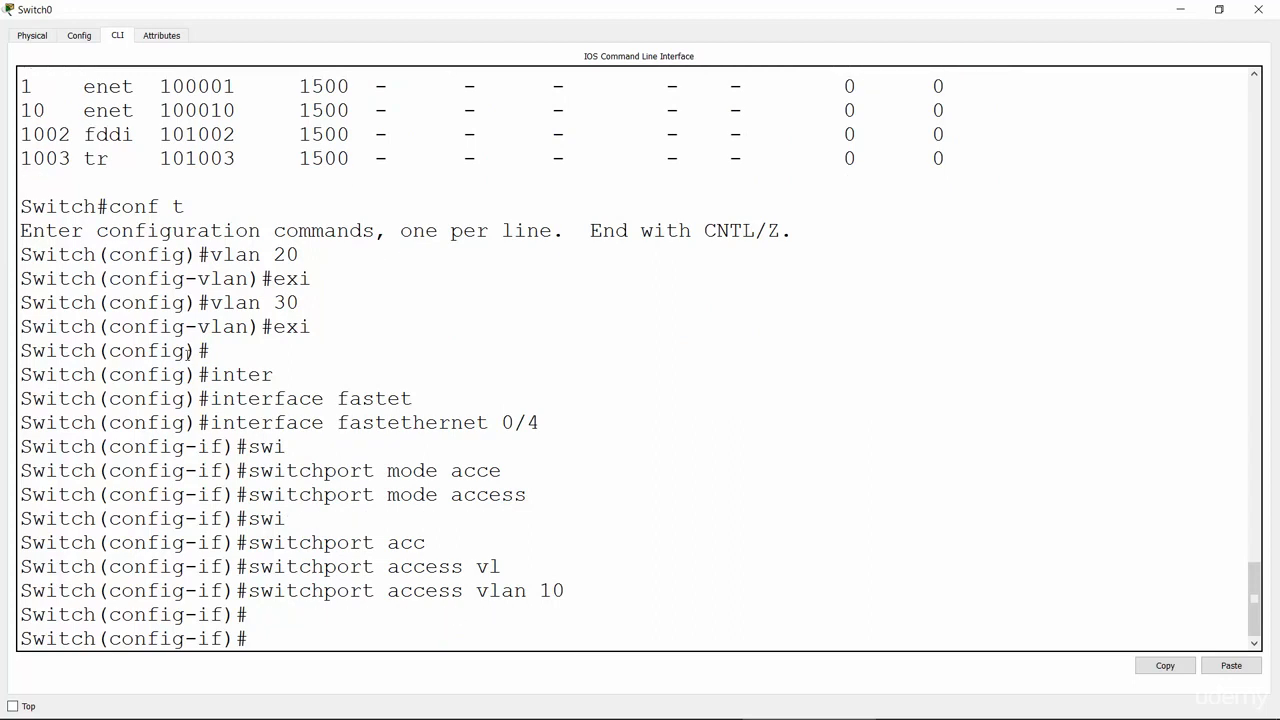
pyautogui.write('exit')
pyautogui.press('Return')
pyautogui.write('swi')
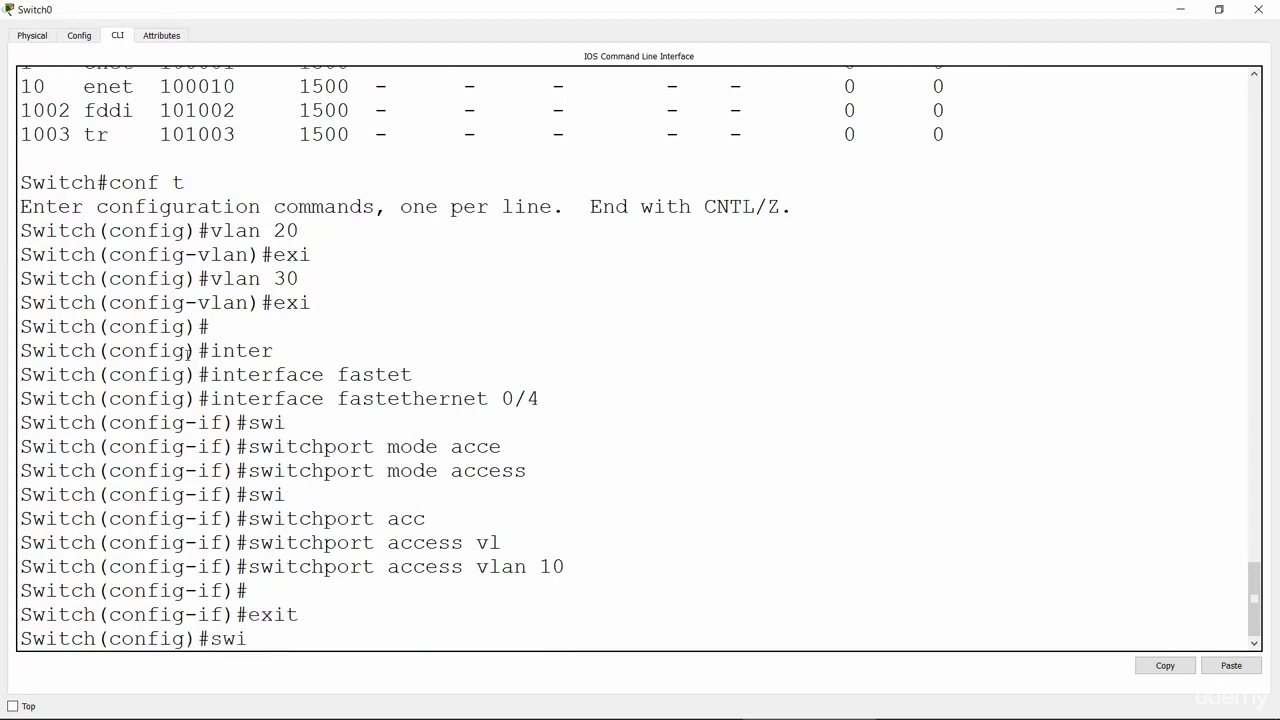
pyautogui.press('Tab')
pyautogui.press('BackSpace')
pyautogui.press('BackSpace')
pyautogui.press('BackSpace')
# Configure interface FastEthernet 0/5 with switchport mode access.
pyautogui.write('inter')
pyautogui.press('Tab')
pyautogui.write('fastet')
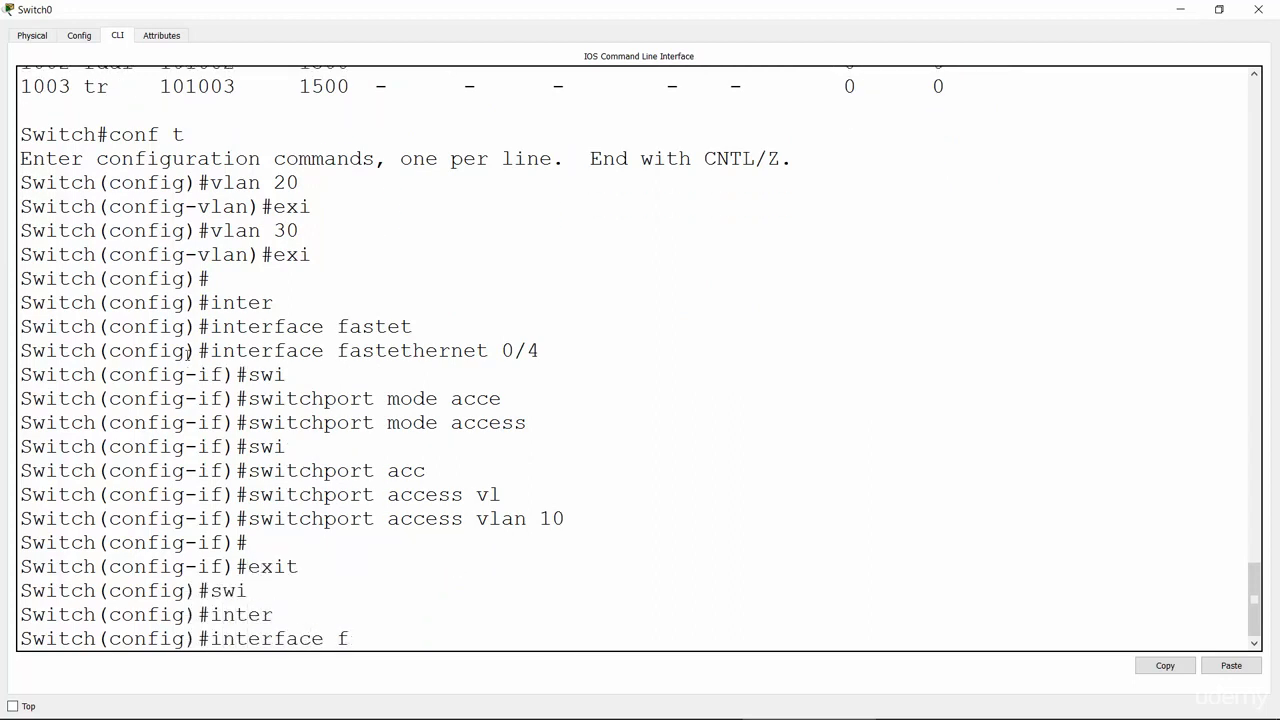
pyautogui.press('Tab')
pyautogui.write('0/5')
pyautogui.press('Return')
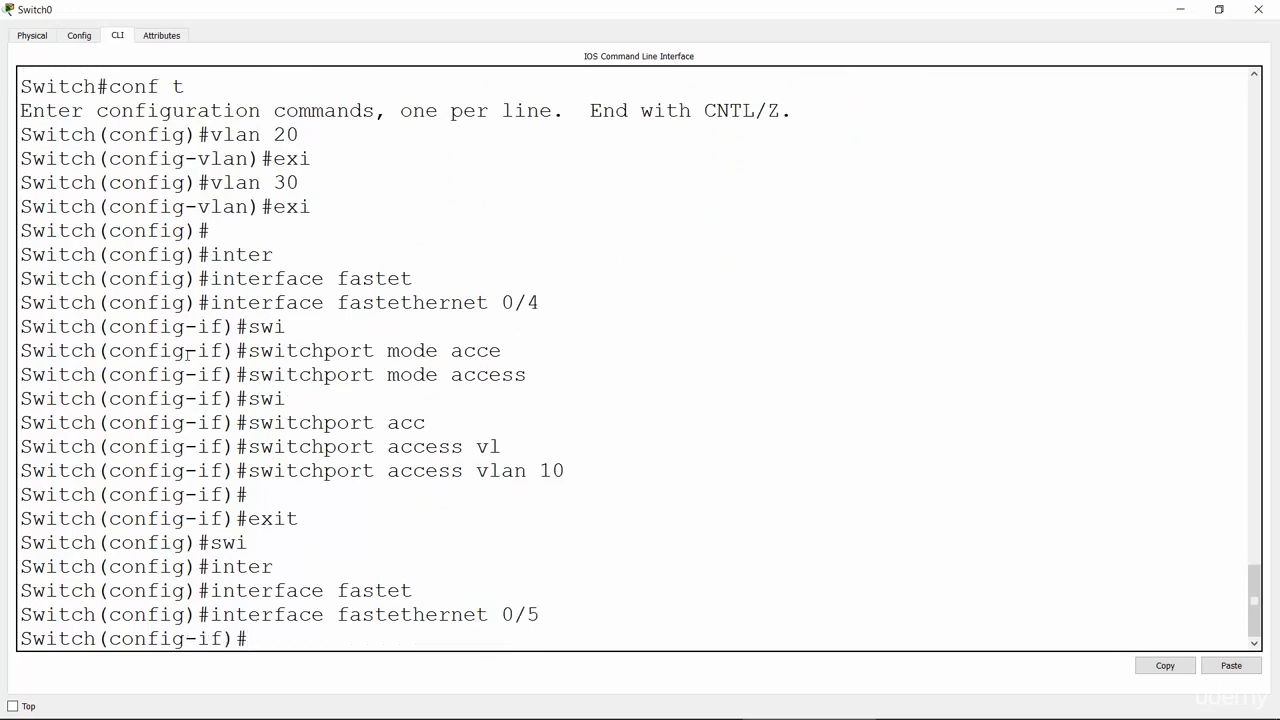
pyautogui.press('Up')
pyautogui.press('Up')
pyautogui.press('Up')
pyautogui.press('Up')
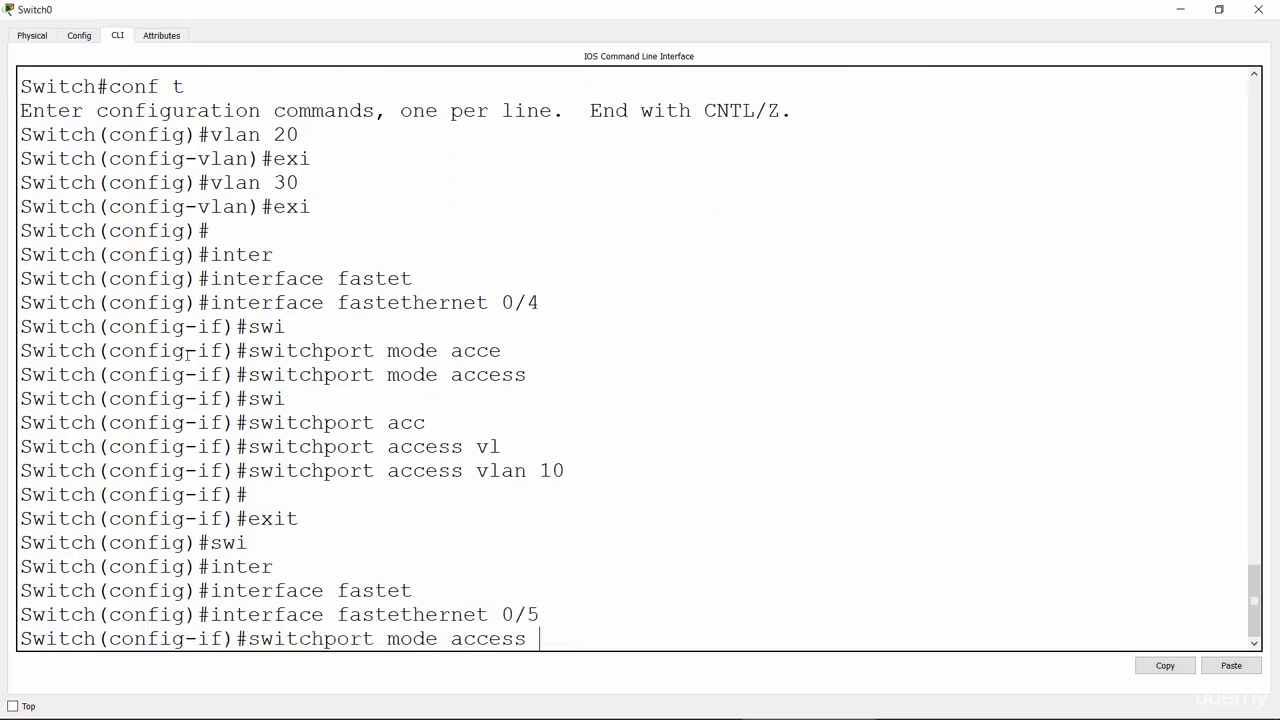
pyautogui.press('Return')
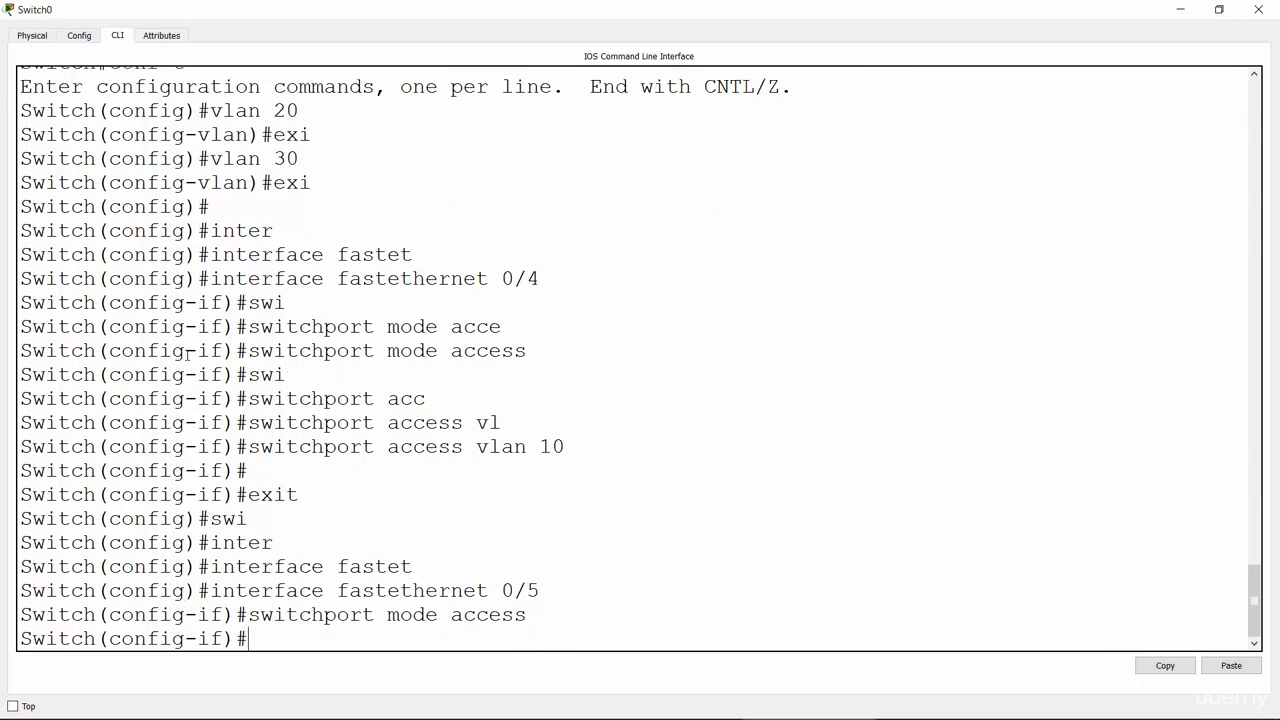
# Assign interface FastEthernet 0/5 to access VLAN 20 and exit its interface configuration.
pyautogui.press('Up')
pyautogui.press('Up')
pyautogui.press('Up')
pyautogui.press('Up')
pyautogui.press('BackSpace')
pyautogui.press('BackSpace')
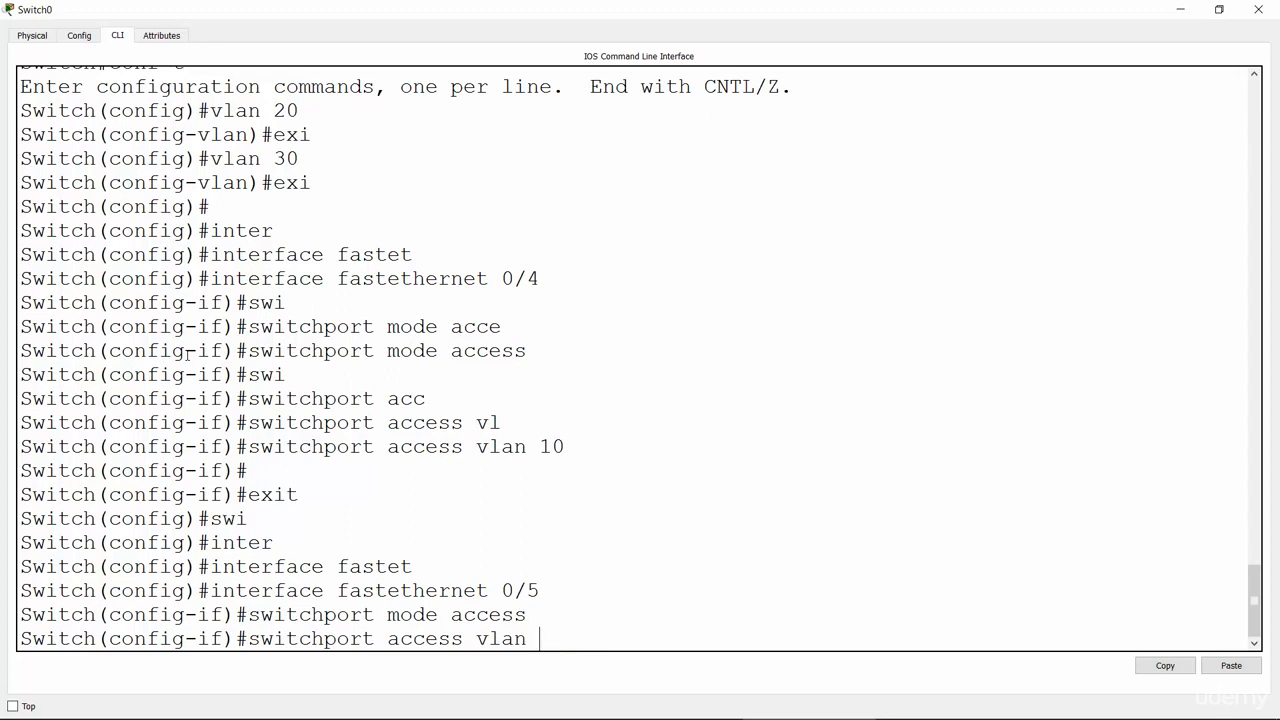
pyautogui.write('20')
pyautogui.press('Return')
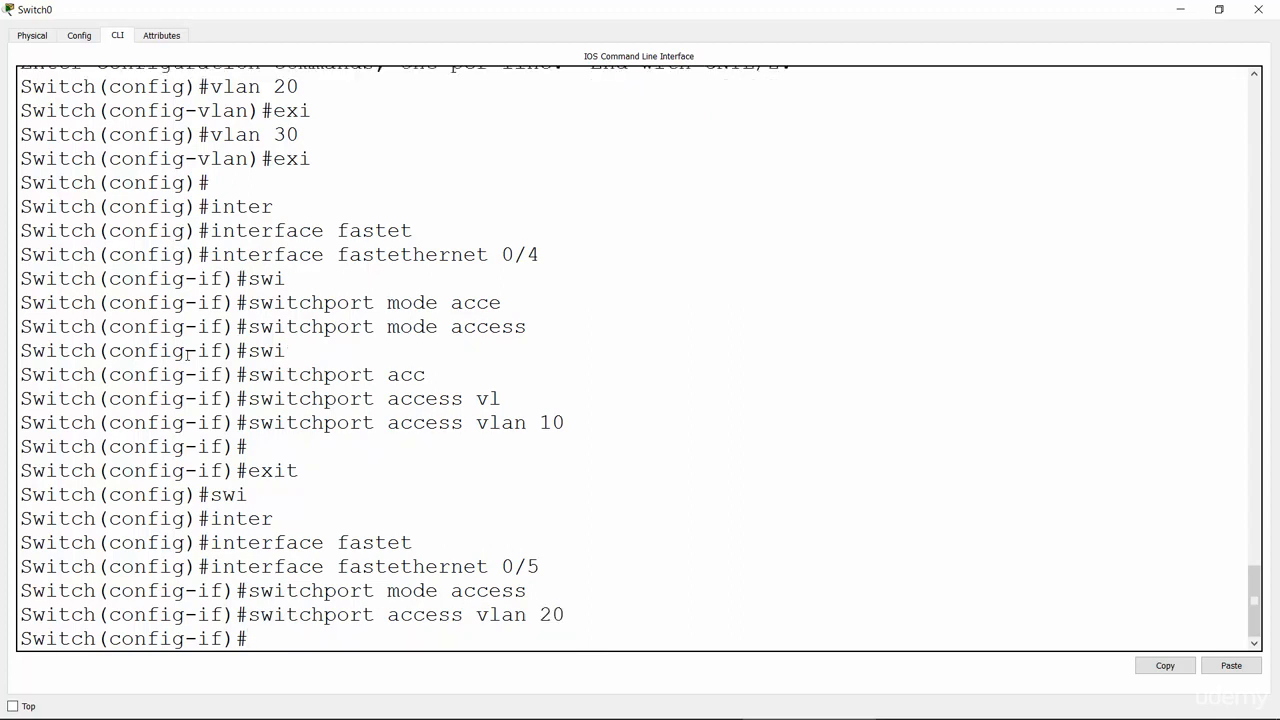
pyautogui.write('exi')
pyautogui.press('Return')
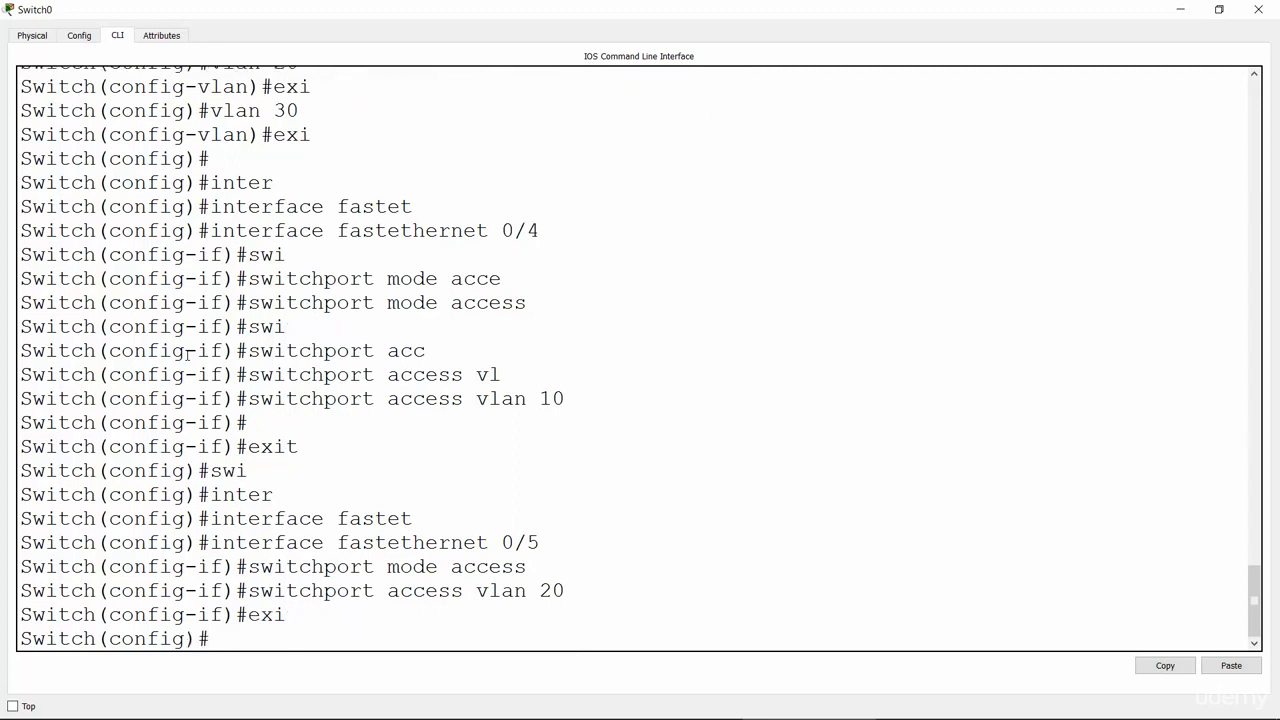
# Configure interface FastEthernet 0/6 with switchport mode access.
pyautogui.press('Up')
pyautogui.press('Up')
pyautogui.press('Up')
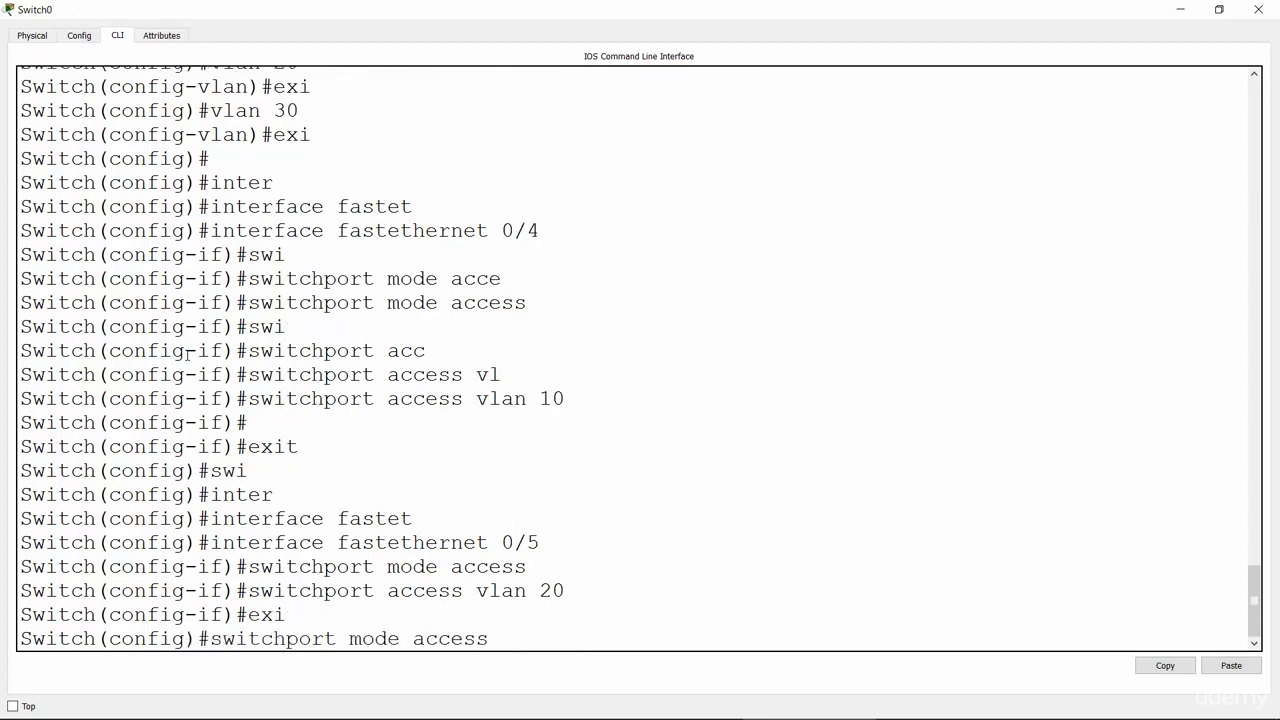
pyautogui.press('Up')
pyautogui.press('BackSpace')
pyautogui.write('6')
pyautogui.press('Return')
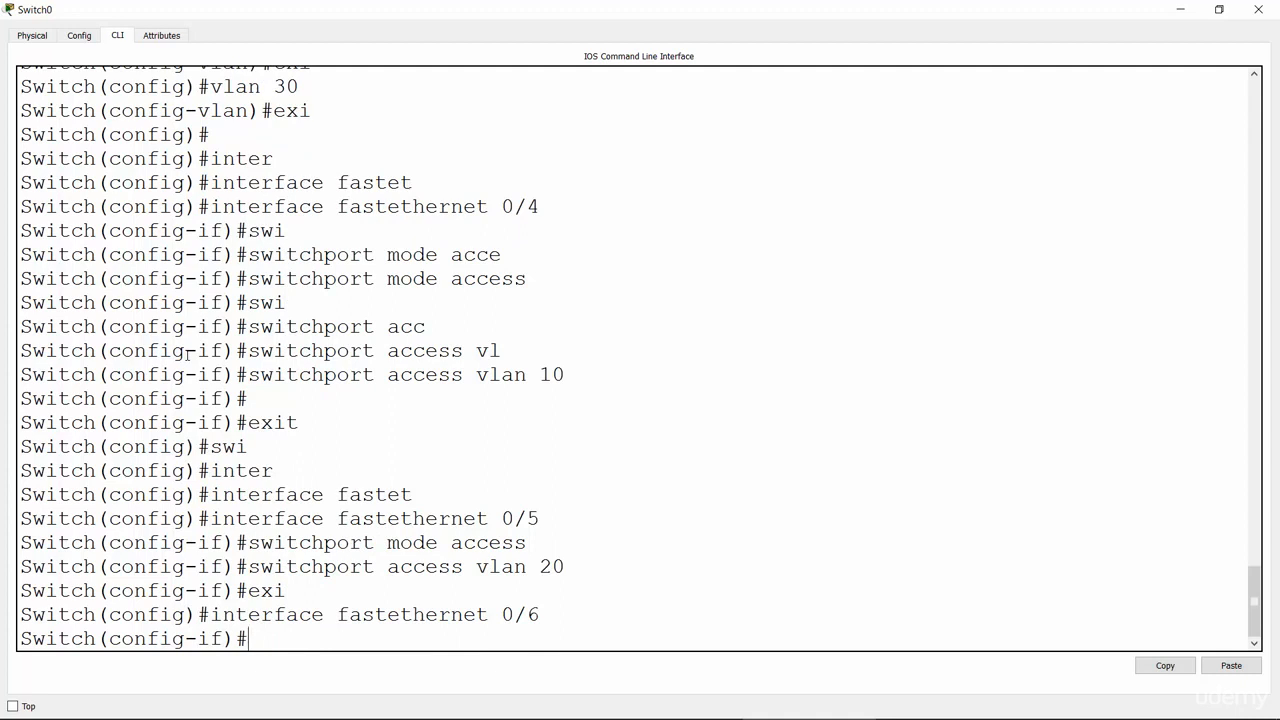
pyautogui.press('Up')
pyautogui.press('Up')
pyautogui.press('Up')
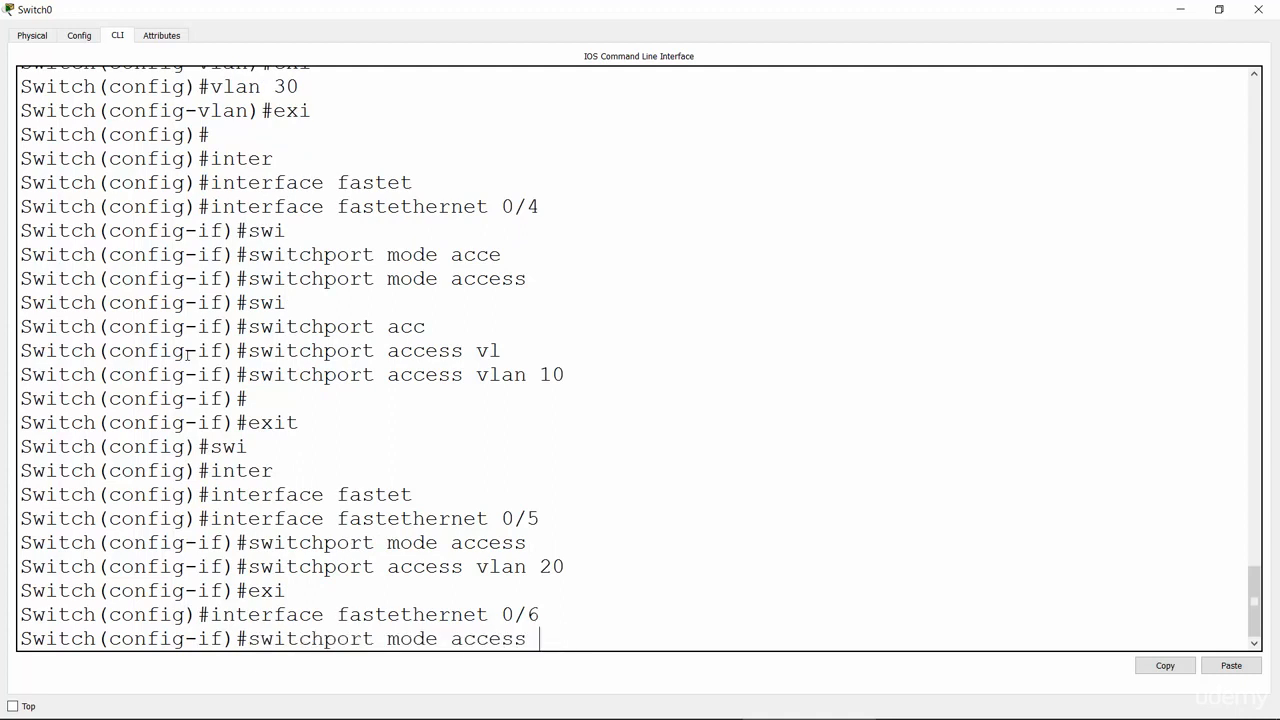
pyautogui.press('Return')
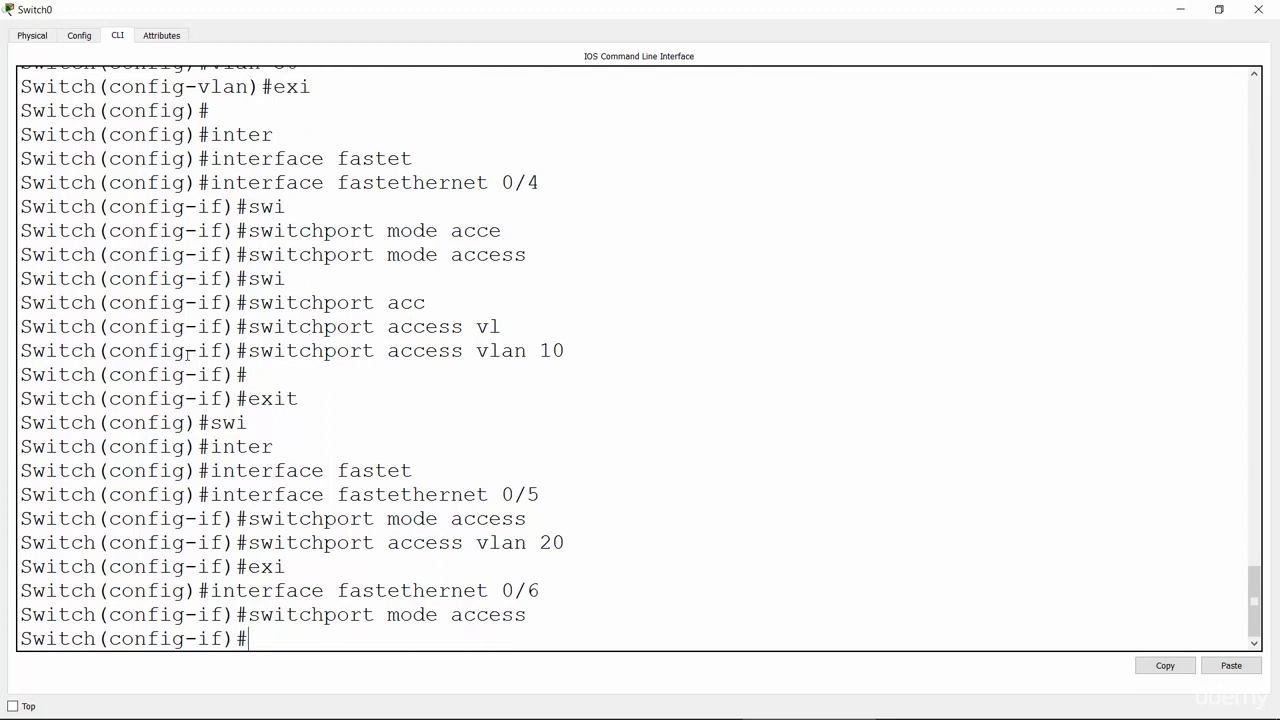
# Assign interface FastEthernet 0/6 to access VLAN 30 and exit its interface configuration.
pyautogui.press('Up')
pyautogui.press('Up')
pyautogui.press('Up')
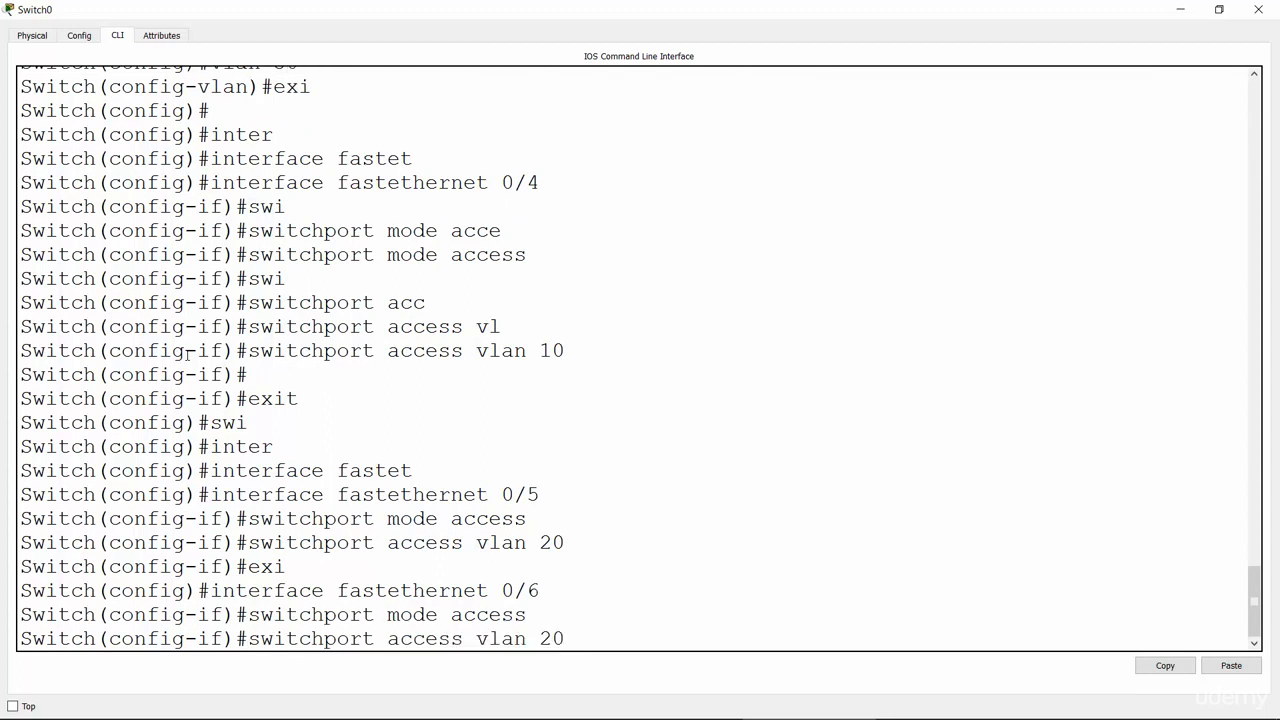
pyautogui.press('Left')
pyautogui.press('BackSpace')
pyautogui.write('3')
pyautogui.press('Return')
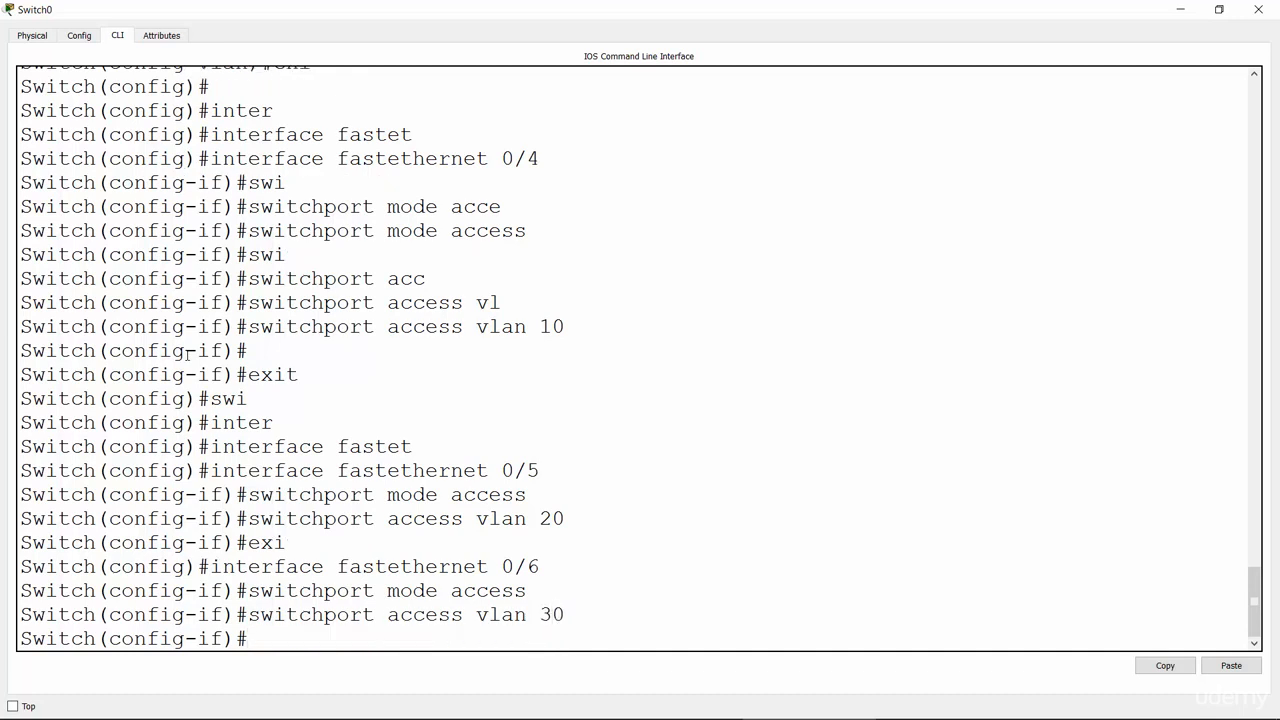
pyautogui.press('Return')
pyautogui.press('Return')
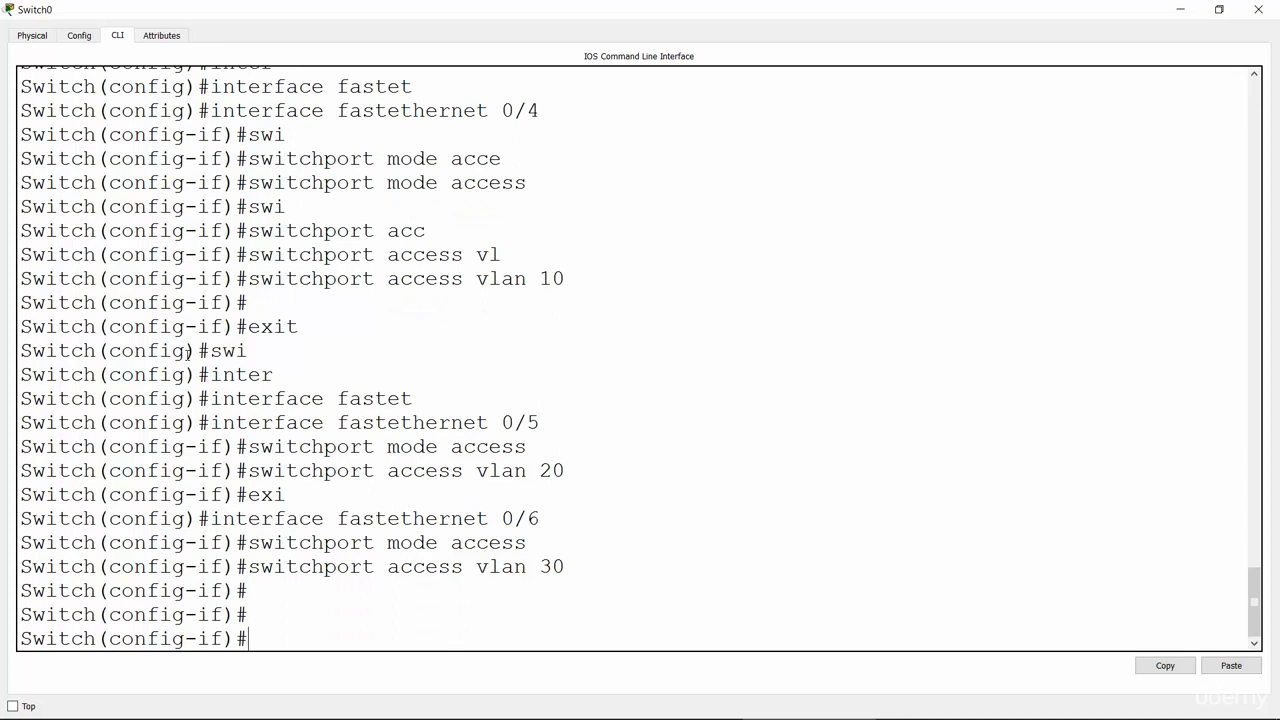
pyautogui.write('exit')
pyautogui.press('Return')
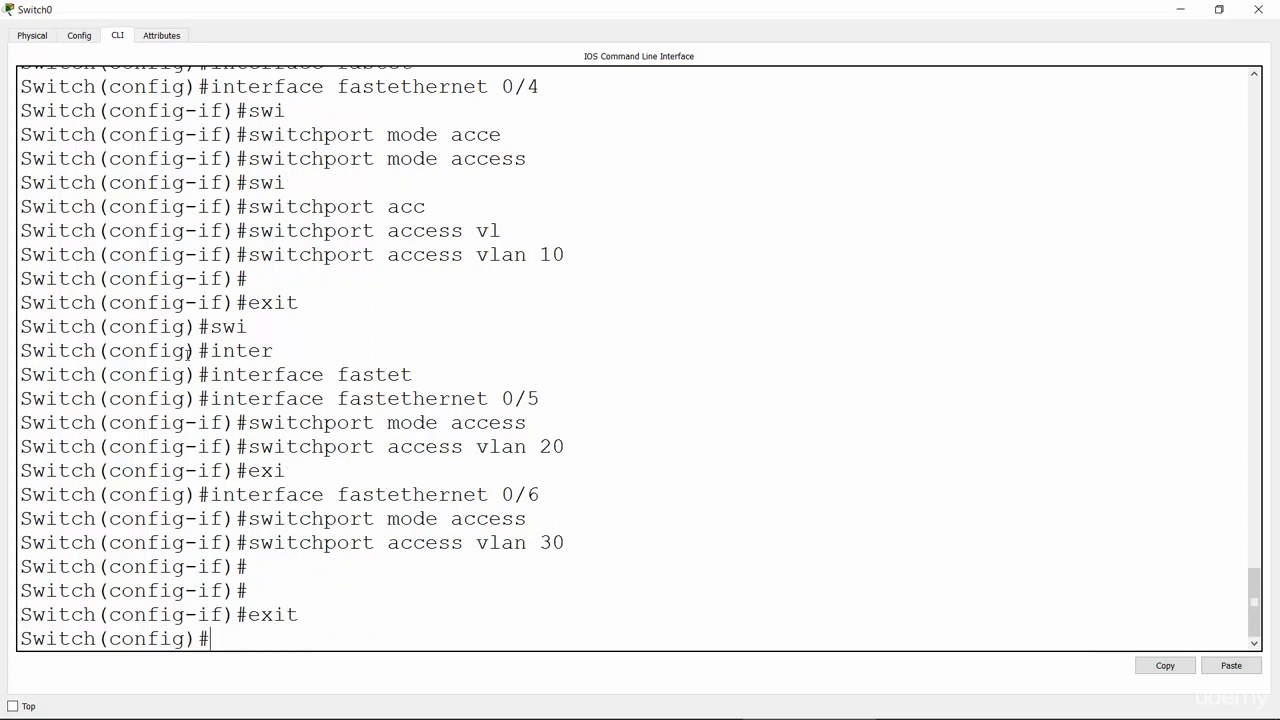
# Configure interface FastEthernet 0/1 with switchport mode trunk.
pyautogui.press('Return')
pyautogui.write('inter')
pyautogui.press('Tab')
pyautogui.write('f')
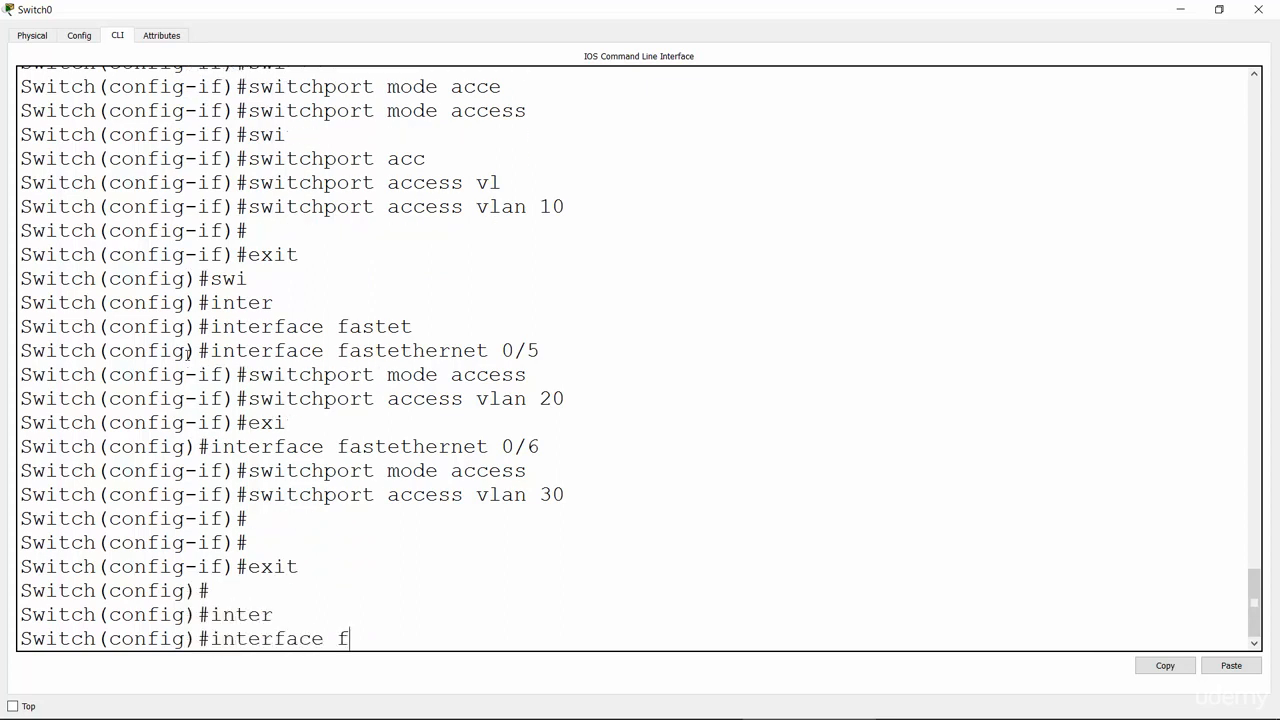
pyautogui.write('astet')
pyautogui.press('Tab')
pyautogui.write('0/1')
pyautogui.press('Return')
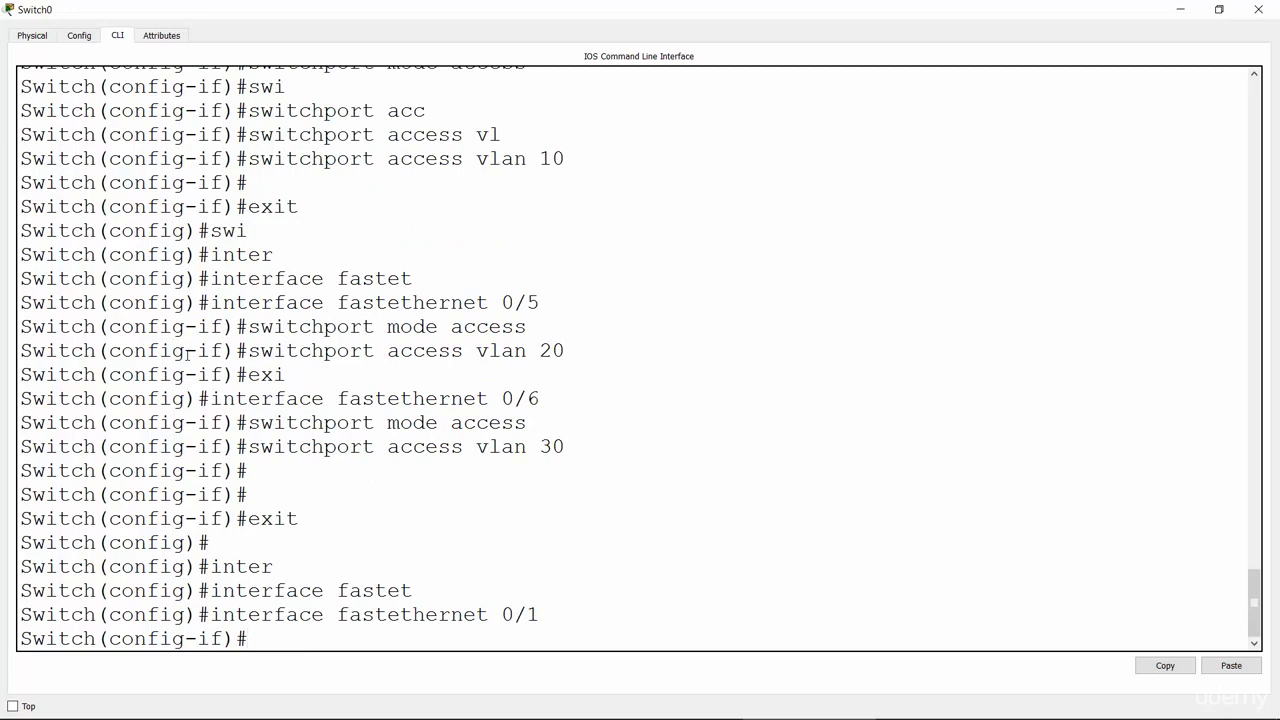
pyautogui.write('swi')
pyautogui.press('Tab')
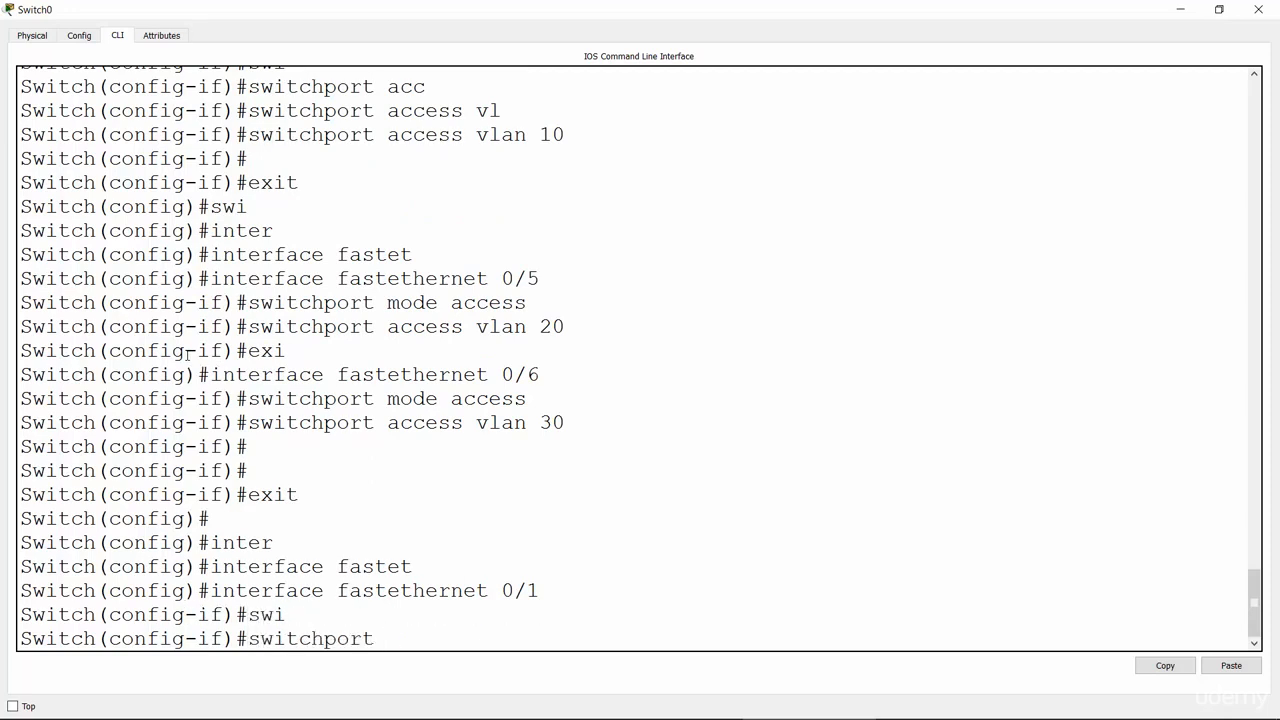
pyautogui.write('mo')
pyautogui.press('Tab')
pyautogui.write('tru')
pyautogui.press('Tab')
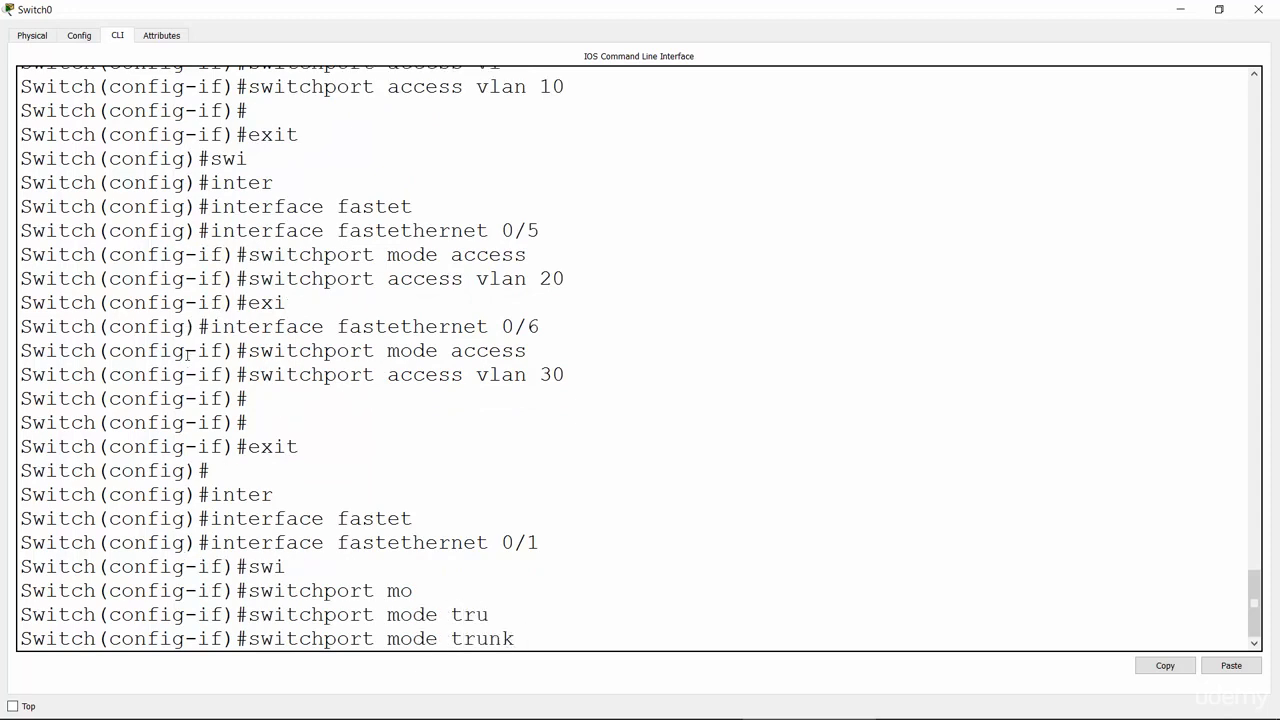
pyautogui.press('Return')
pyautogui.press('Return')
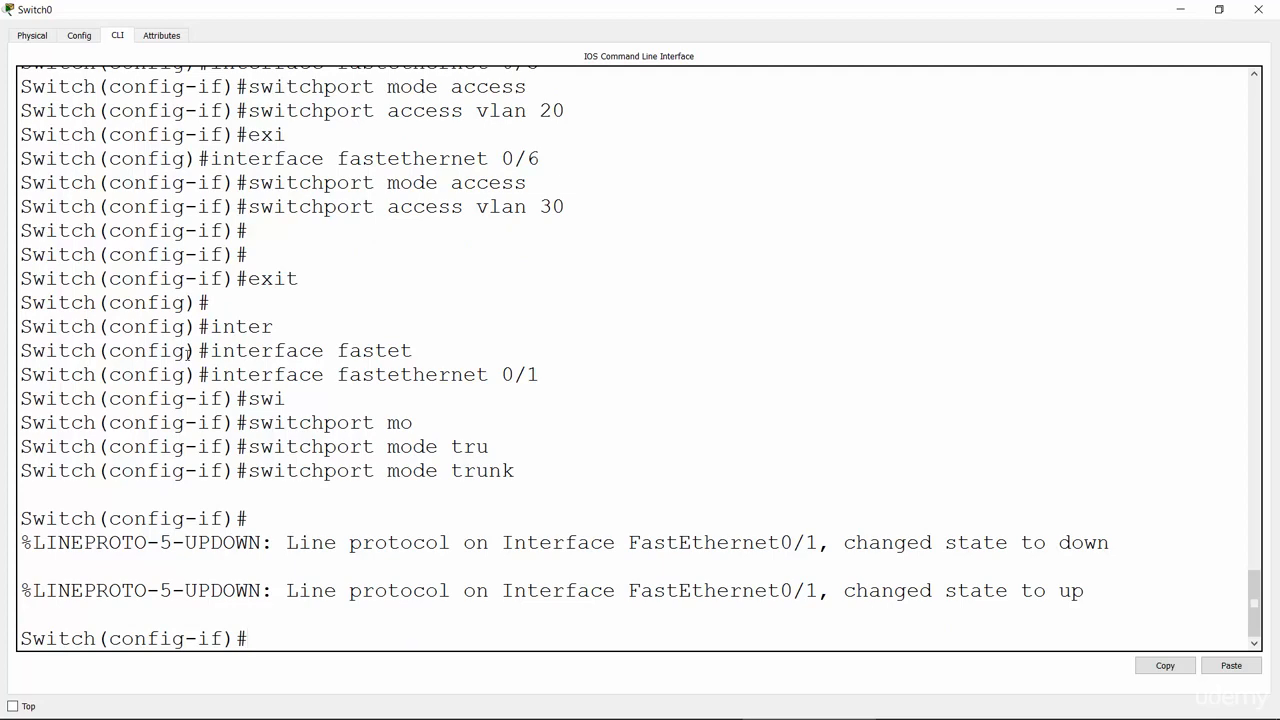
# Switch to the PowerPoint slide show and ink check marks by task 1 and the trunk note, underlining the 0/1 port and VLAN 30.
pyautogui.hotkey('alt', 'Tab')
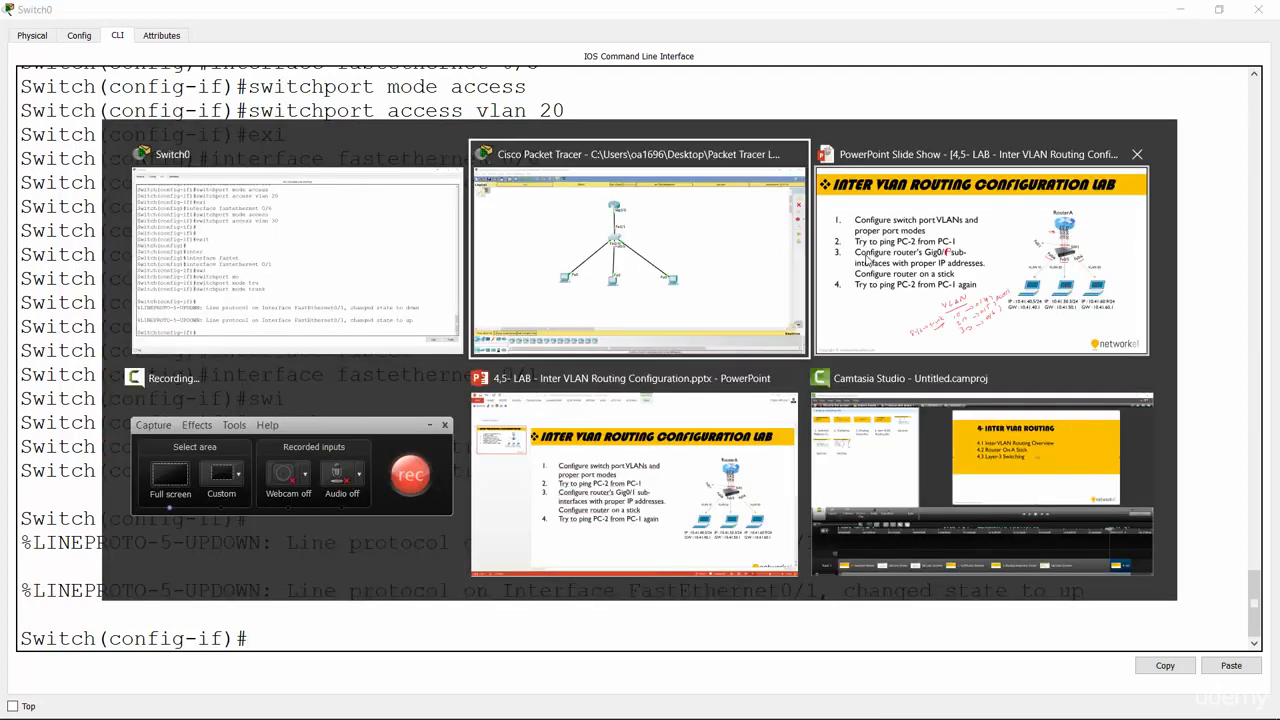
pyautogui.click(867, 262)
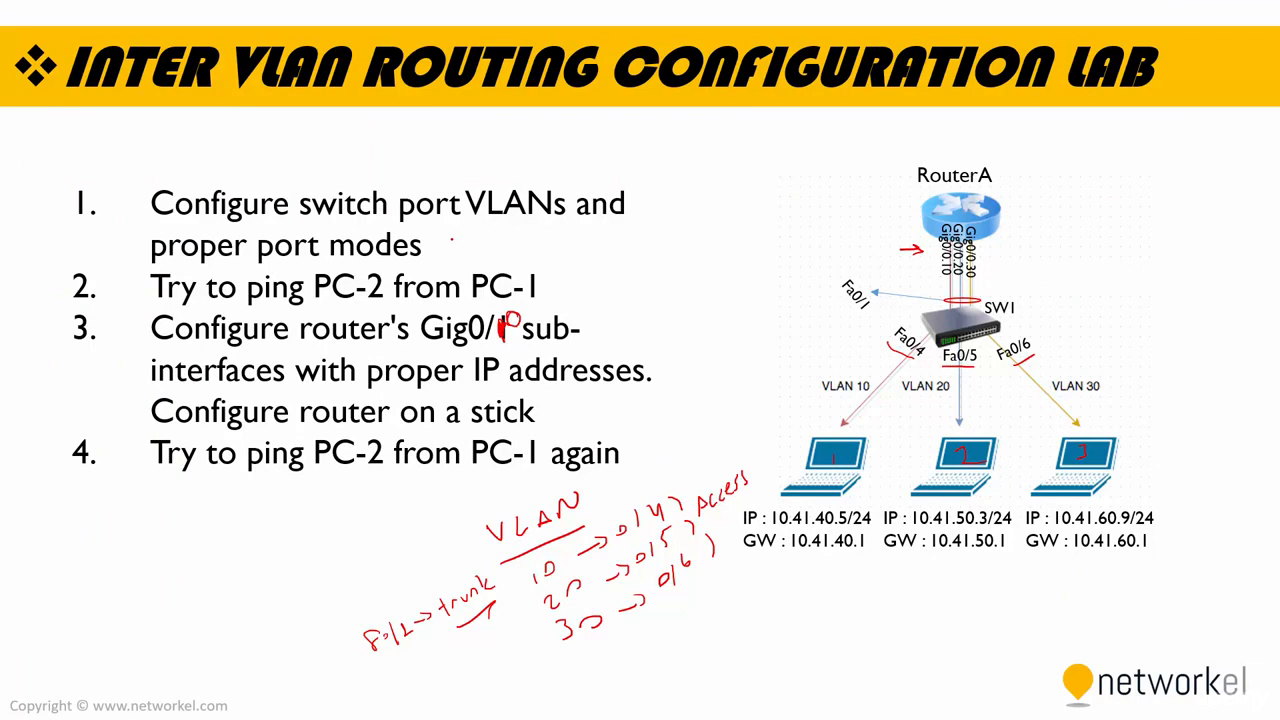
pyautogui.moveTo(452, 240); pyautogui.dragTo(522, 192)
pyautogui.moveTo(374, 662); pyautogui.dragTo(422, 636)
pyautogui.moveTo(423, 558); pyautogui.dragTo(447, 542)
pyautogui.moveTo(556, 655); pyautogui.dragTo(612, 636)
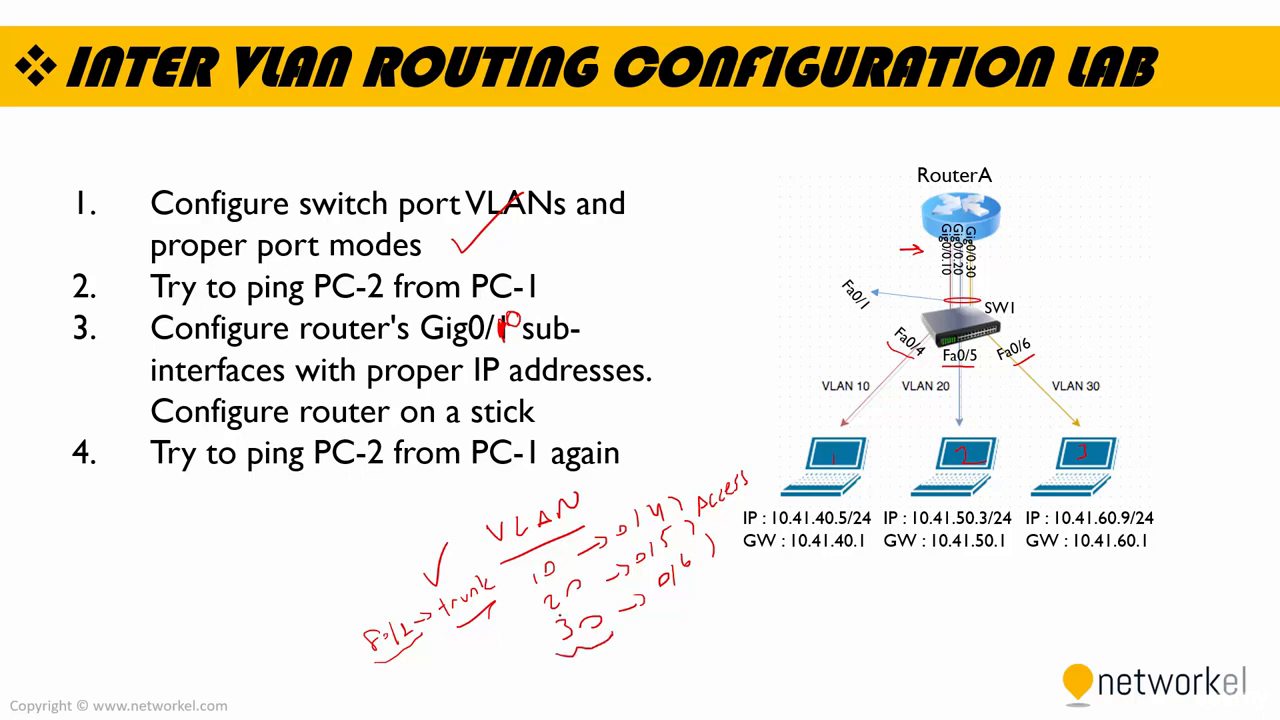
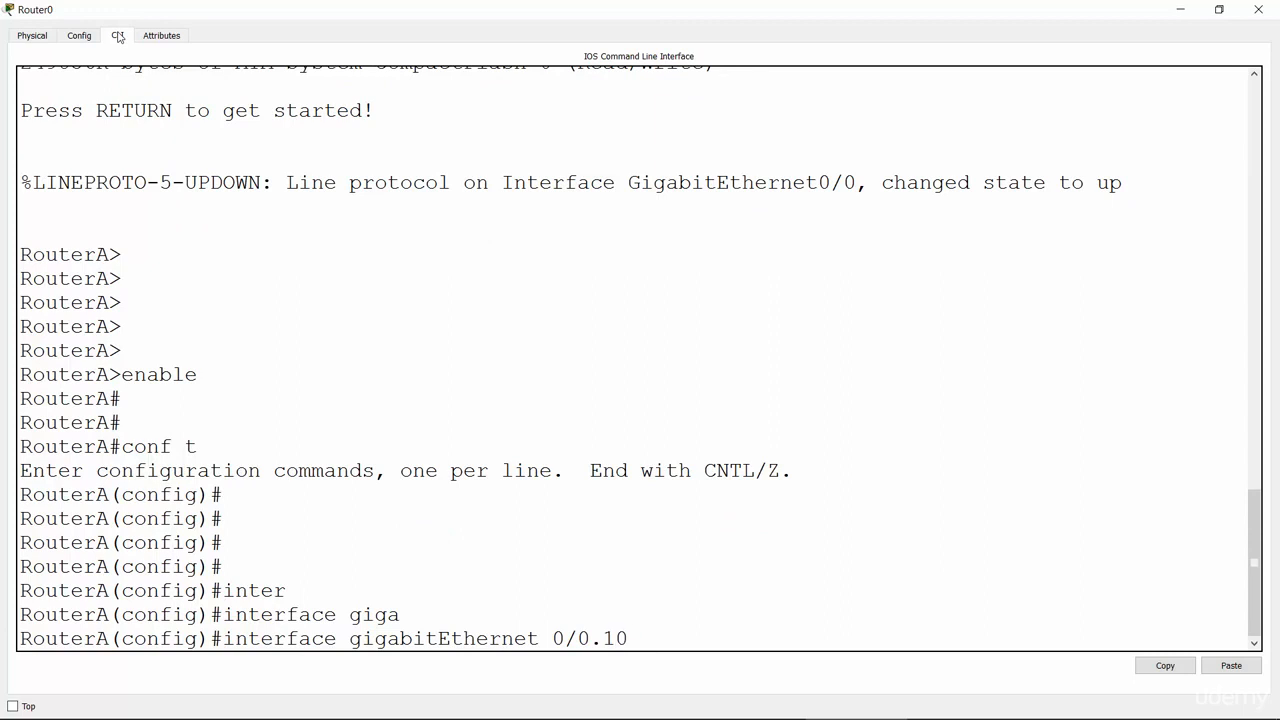
# Create subinterface GigabitEthernet 0/0.10 on RouterA and enter its configuration mode.
pyautogui.press('Return')
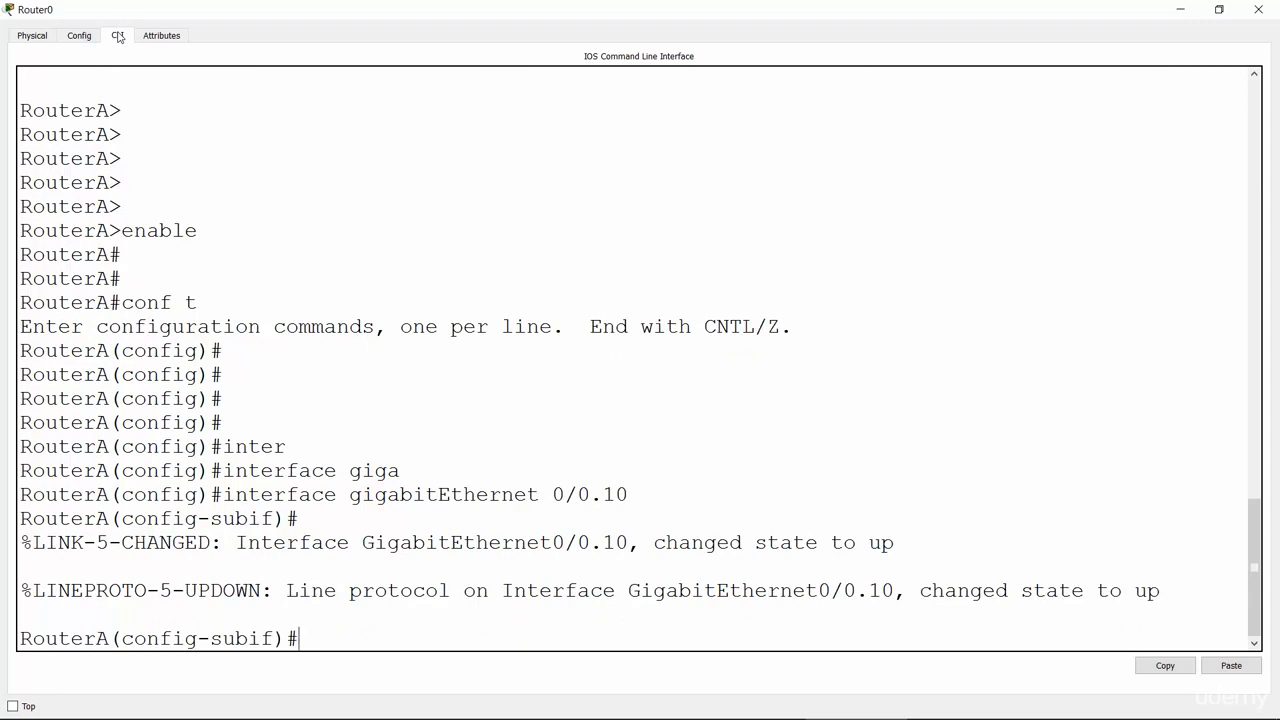
pyautogui.write('ip add')
pyautogui.press('Tab')
pyautogui.press('BackSpace')
pyautogui.press('BackSpace')
pyautogui.press('BackSpace')
pyautogui.press('BackSpace')
pyautogui.press('BackSpace')
pyautogui.press('BackSpace')
pyautogui.press('BackSpace')
pyautogui.press('BackSpace')
pyautogui.press('BackSpace')
pyautogui.press('BackSpace')
pyautogui.press('BackSpace')
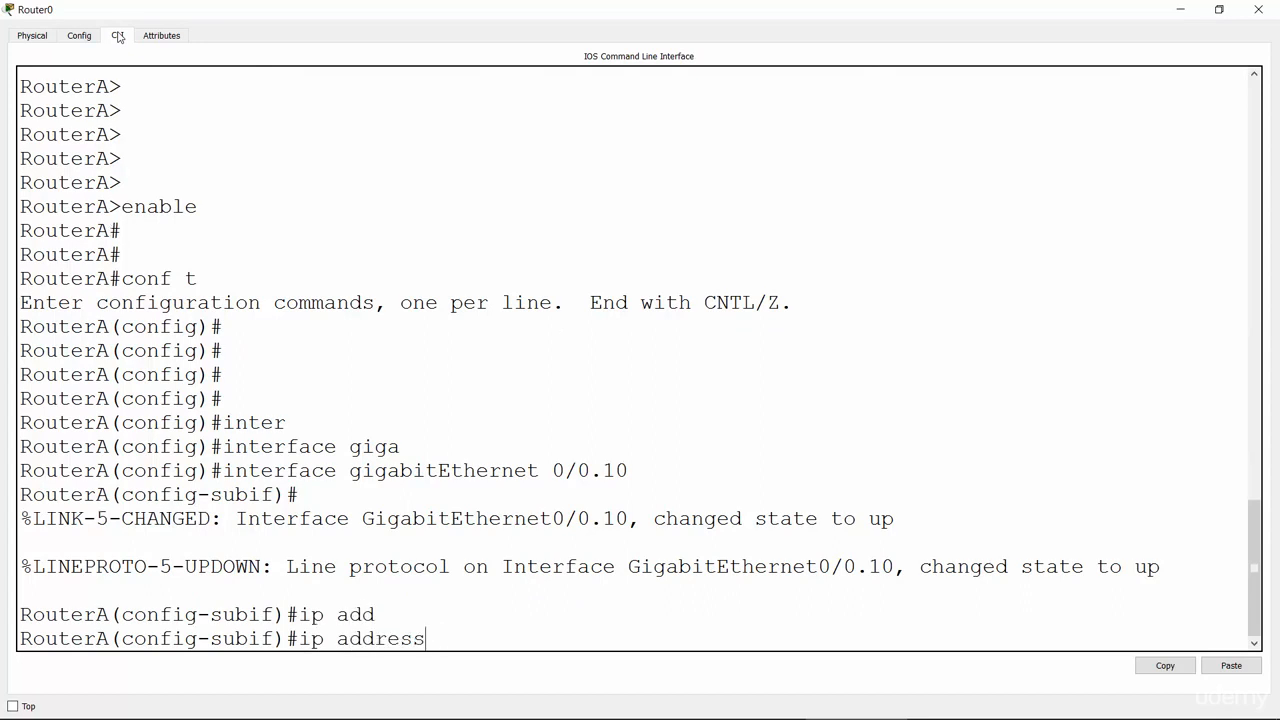
# Set the encapsulation of subinterface GigabitEthernet 0/0.10 to dot1Q with VLAN ID 10.
pyautogui.write('enca')
pyautogui.press('Tab')
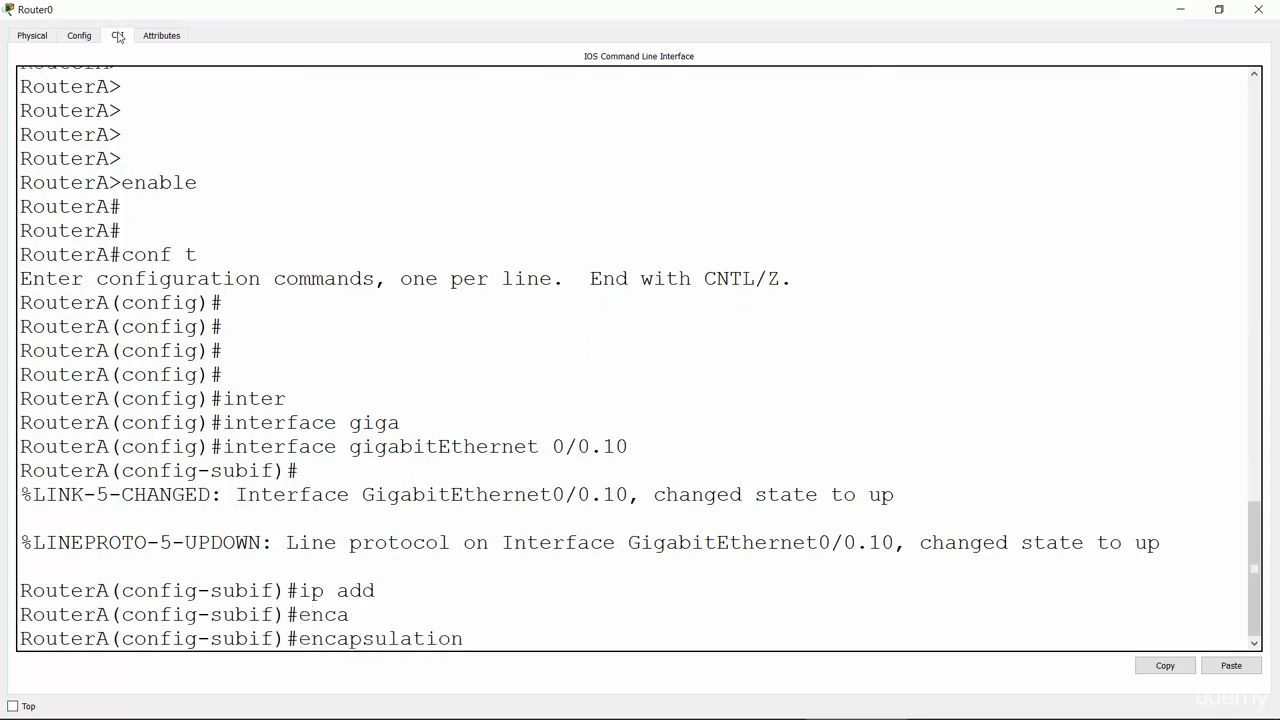
pyautogui.write('do')
pyautogui.press('Tab')
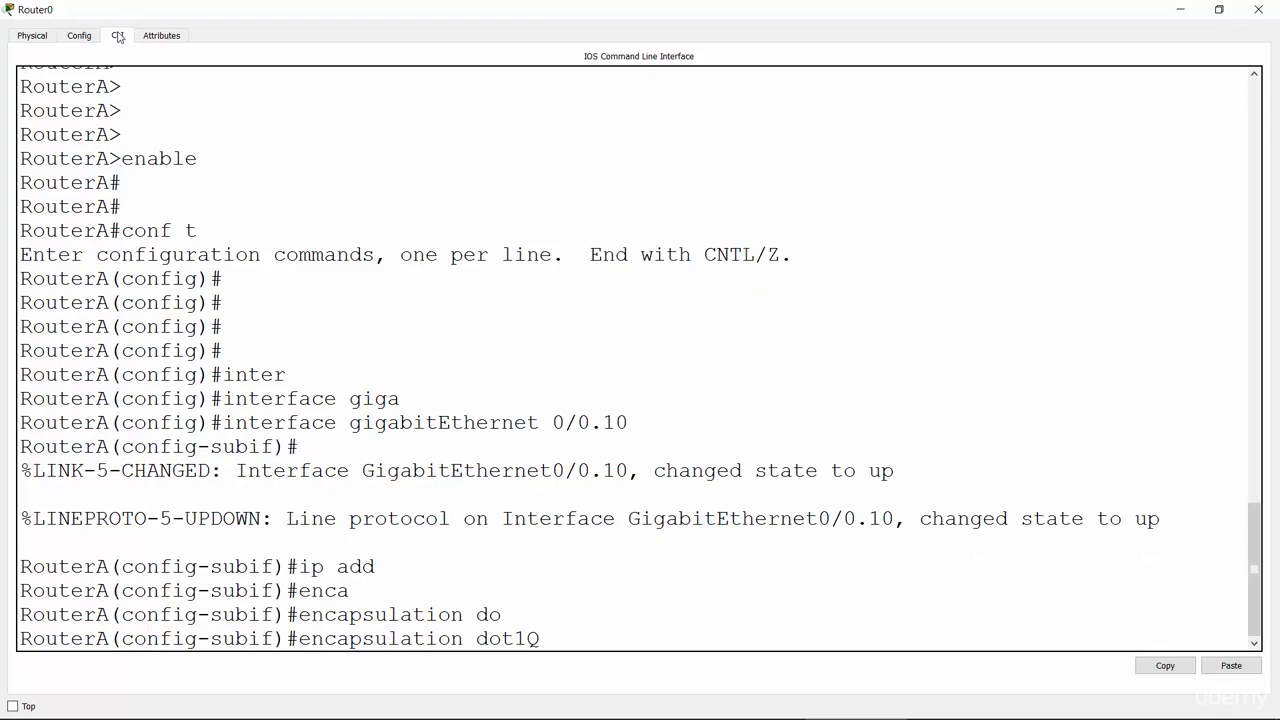
pyautogui.write('10')
pyautogui.press('Return')
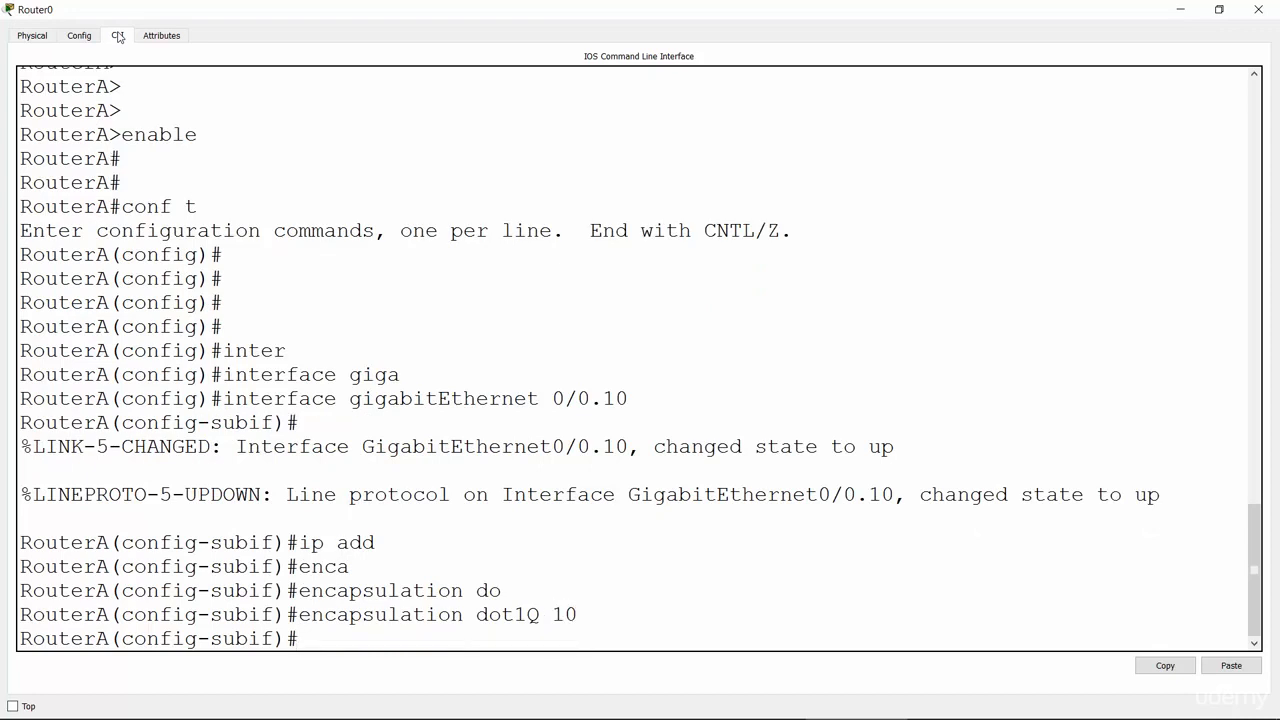
# Check the IP address planned for Gig0/0.10 in the PowerPoint slide show and return to the Router0 CLI.
pyautogui.hotkey('alt', 'Tab')
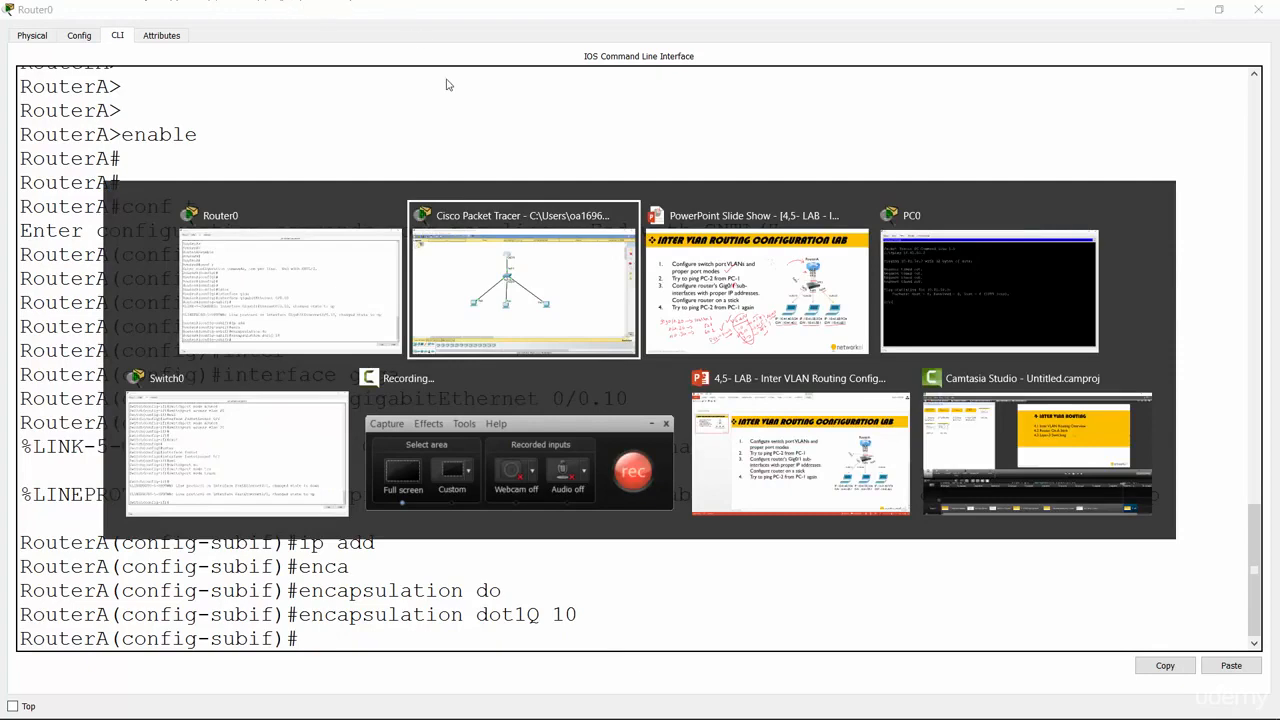
pyautogui.click(704, 330)
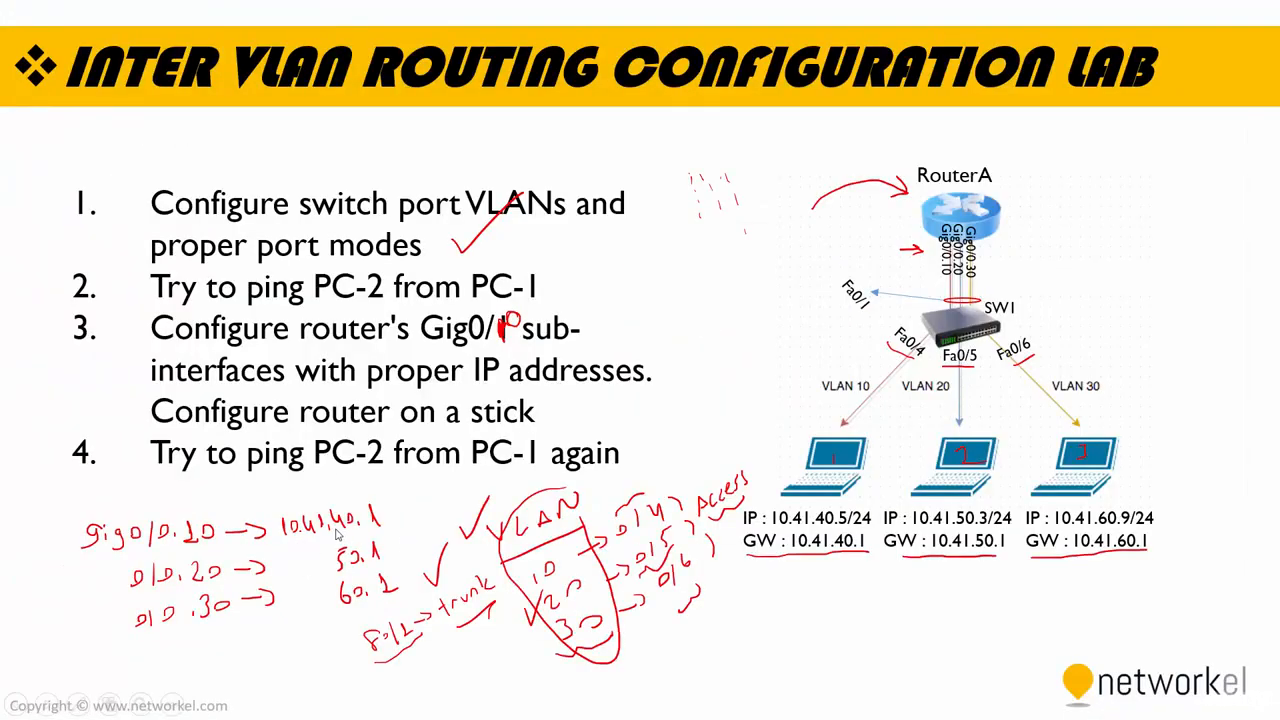
pyautogui.hotkey('alt', 'Tab')
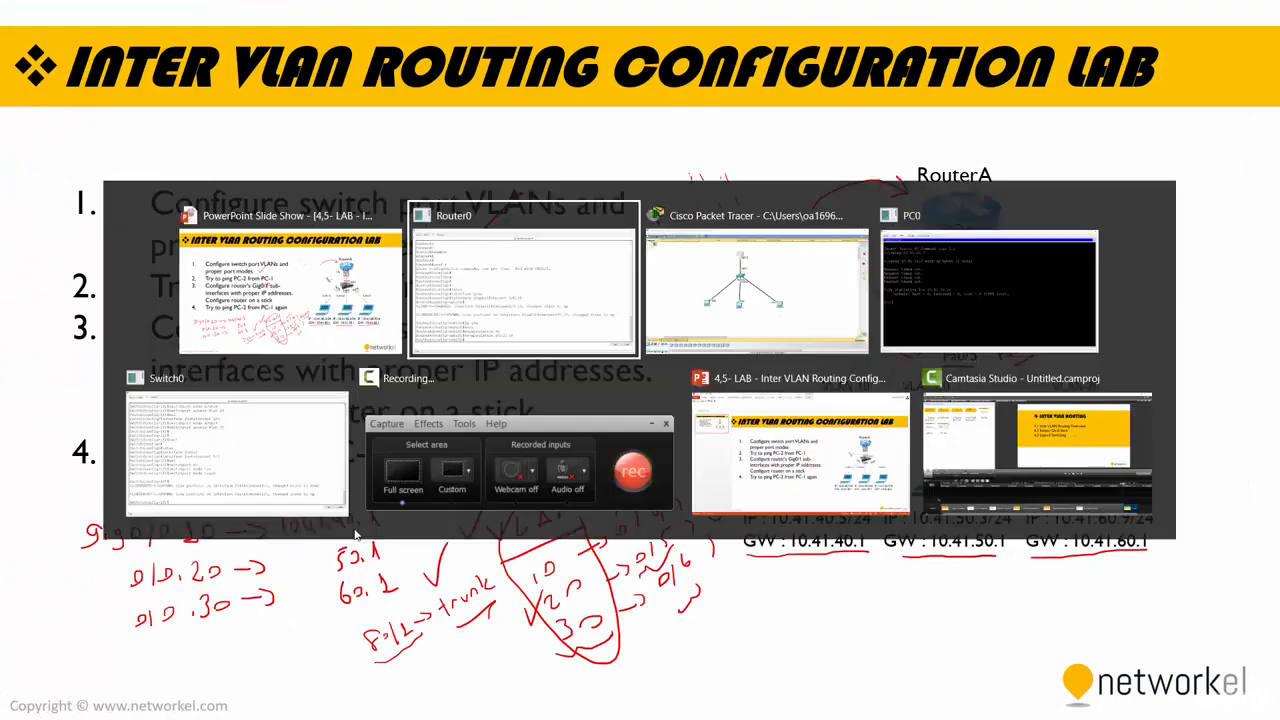
pyautogui.click(598, 311)
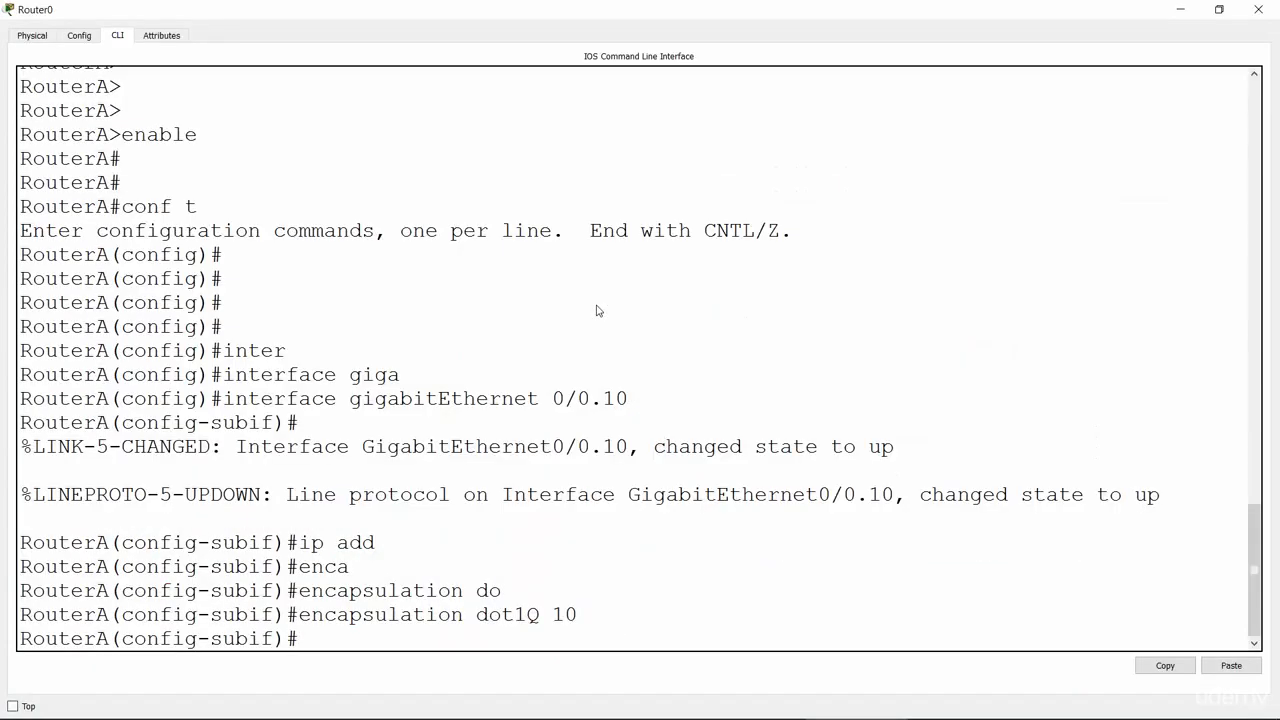
# Assign IP address 10.41.40.1 with mask 255.255.255.0 to subinterface GigabitEthernet 0/0.10 and enable it with no shutdown.
pyautogui.write('ip add')
pyautogui.press('Tab')
pyautogui.write('10.41.40.1 ')
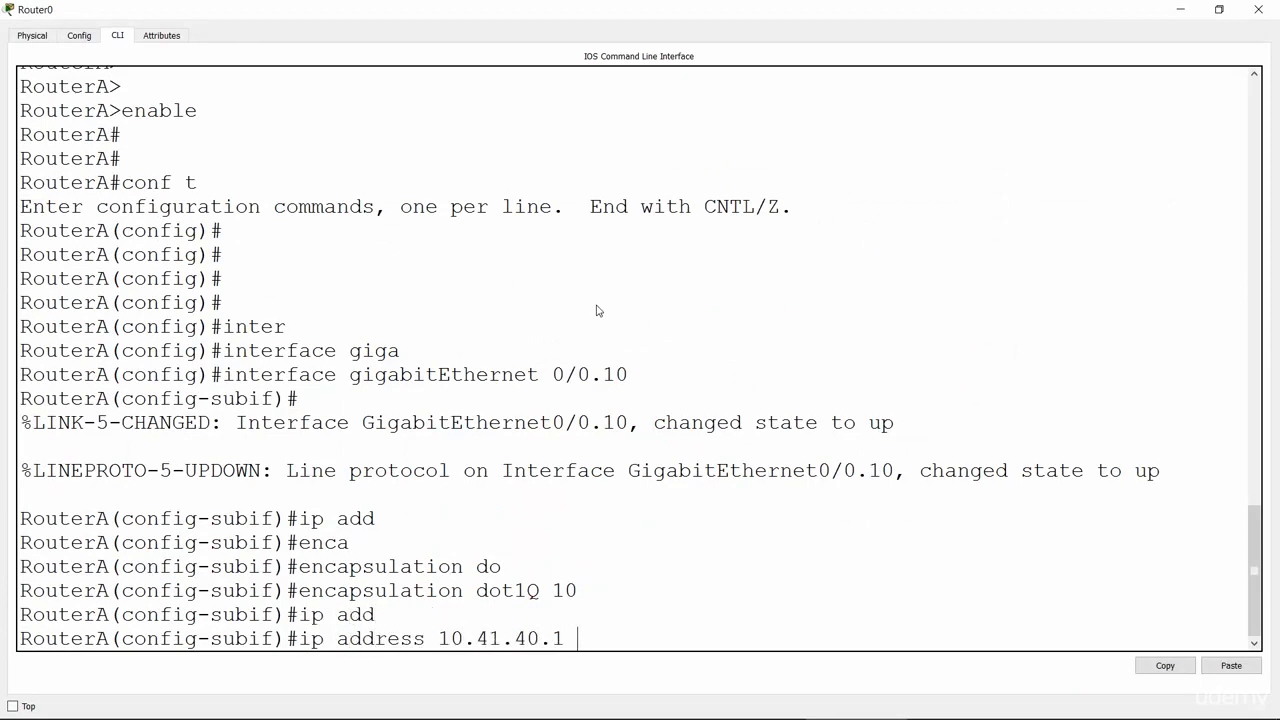
pyautogui.write('255.255.255.0')
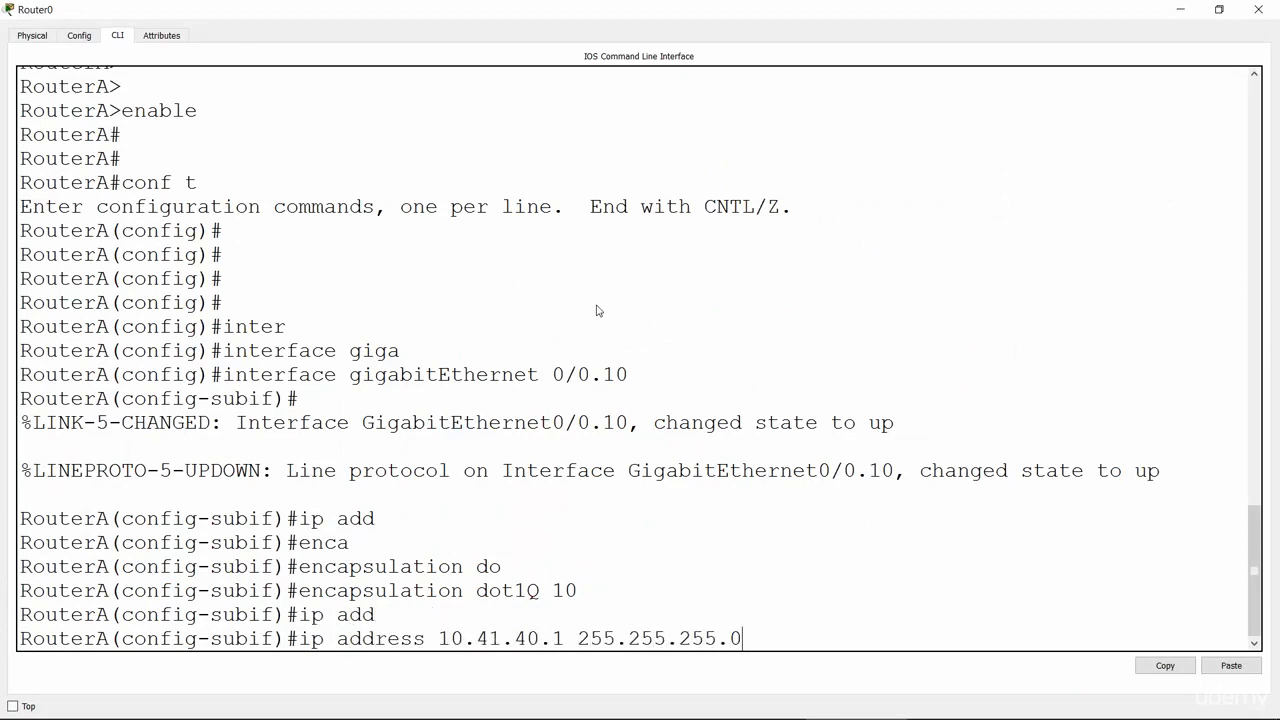
pyautogui.press('Return')
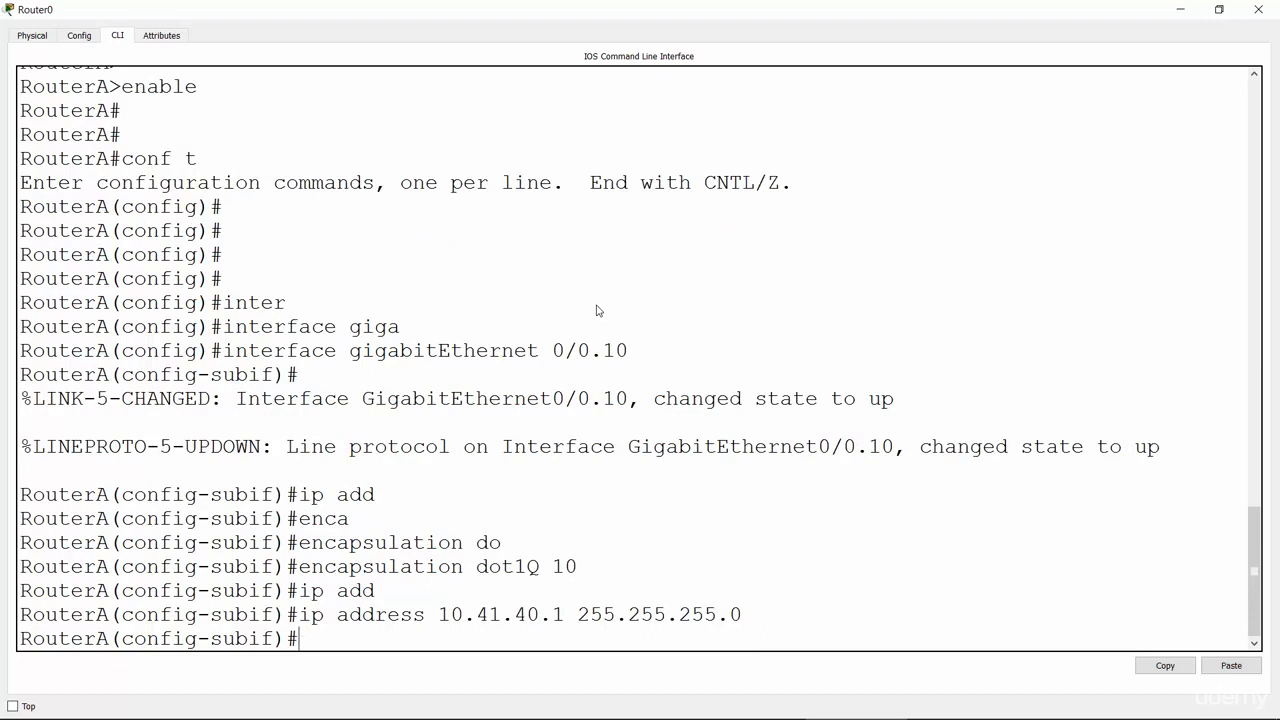
pyautogui.write('no sh')
pyautogui.press('Return')
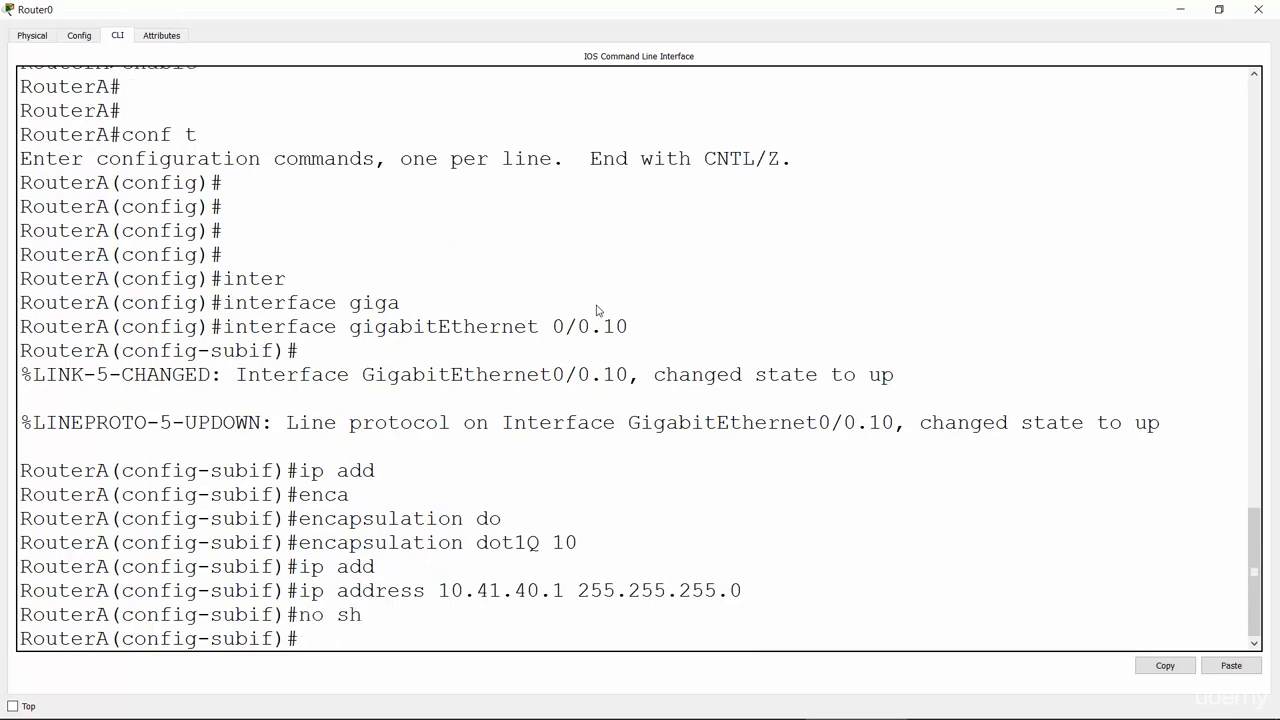
# Check the planned subinterface addresses in the PowerPoint slide show and reopen Router0's CLI in Cisco Packet Tracer as a maximized window.
pyautogui.hotkey('alt', 'Tab')
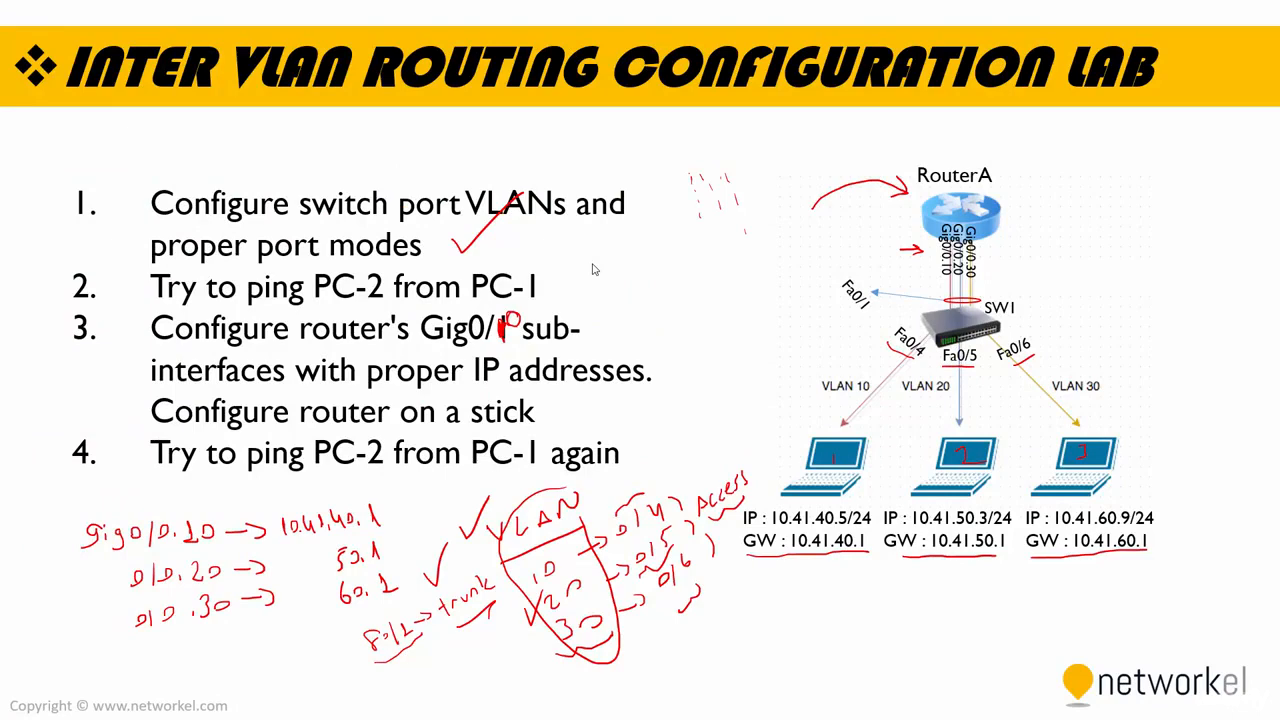
pyautogui.hotkey('alt', 'Tab')
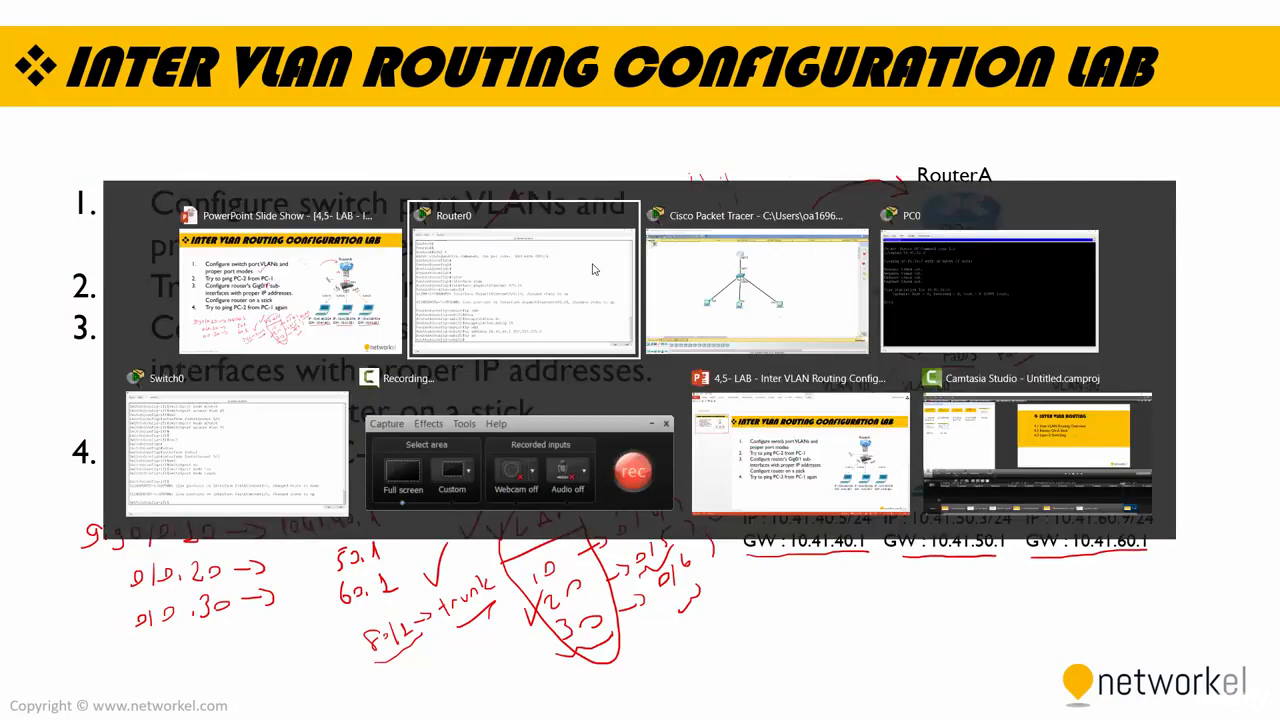
pyautogui.click(723, 277)
pyautogui.click(550, 152)
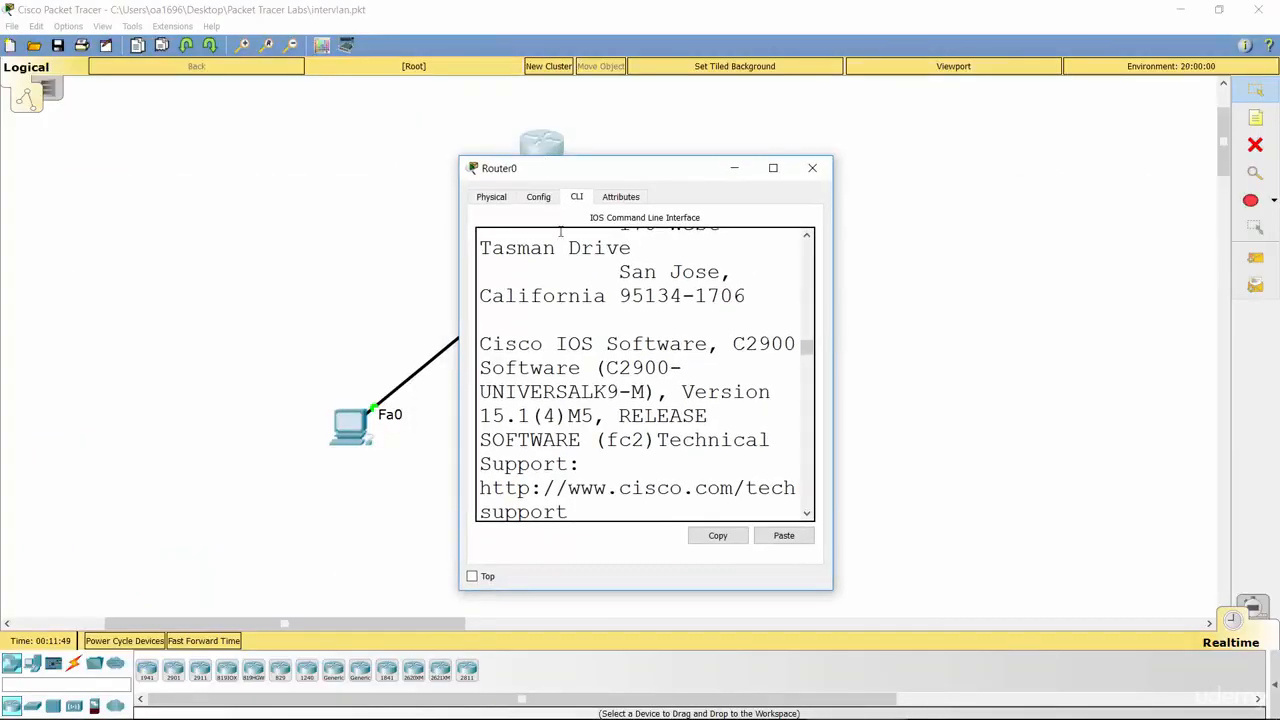
pyautogui.doubleClick(640, 171)
pyautogui.press('Return')
pyautogui.press('Return')
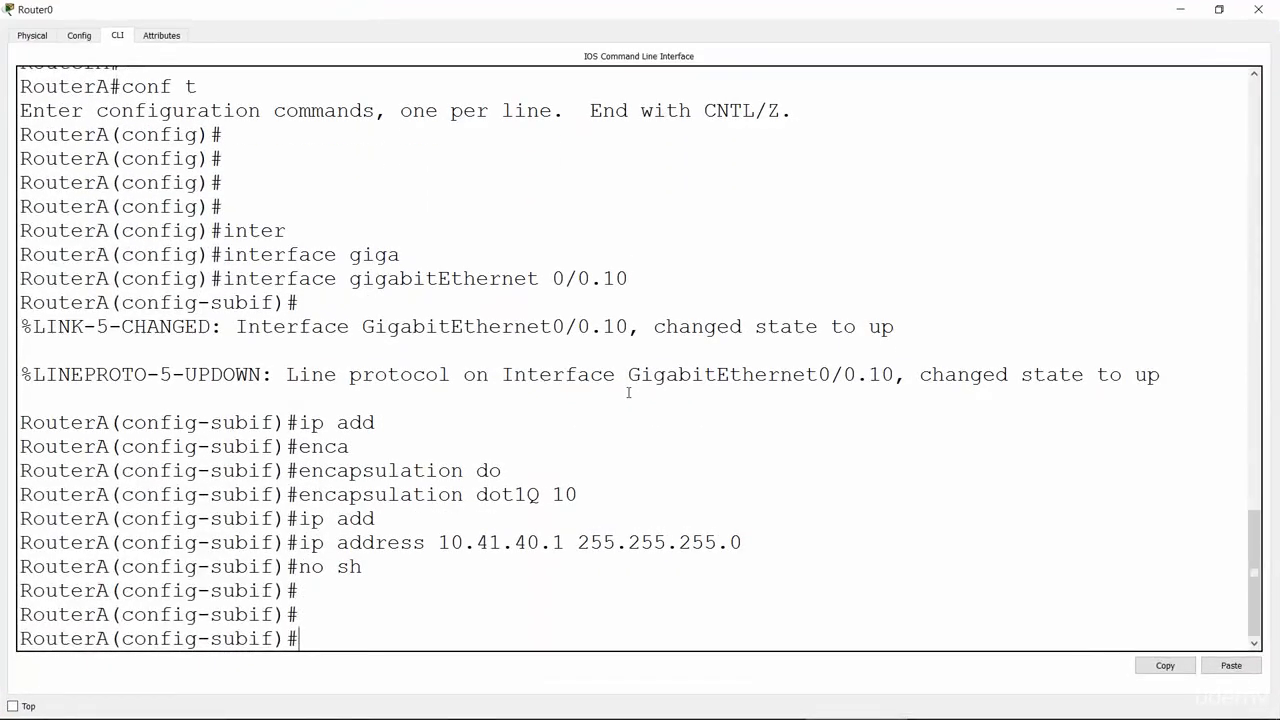
# Leave subinterface GigabitEthernet 0/0.10 and create subinterface GigabitEthernet 0/0.20 on RouterA.
pyautogui.write('exit')
pyautogui.press('Return')
pyautogui.press('Up')
pyautogui.press('Up')
pyautogui.press('Up')
pyautogui.press('Up')
pyautogui.press('Up')
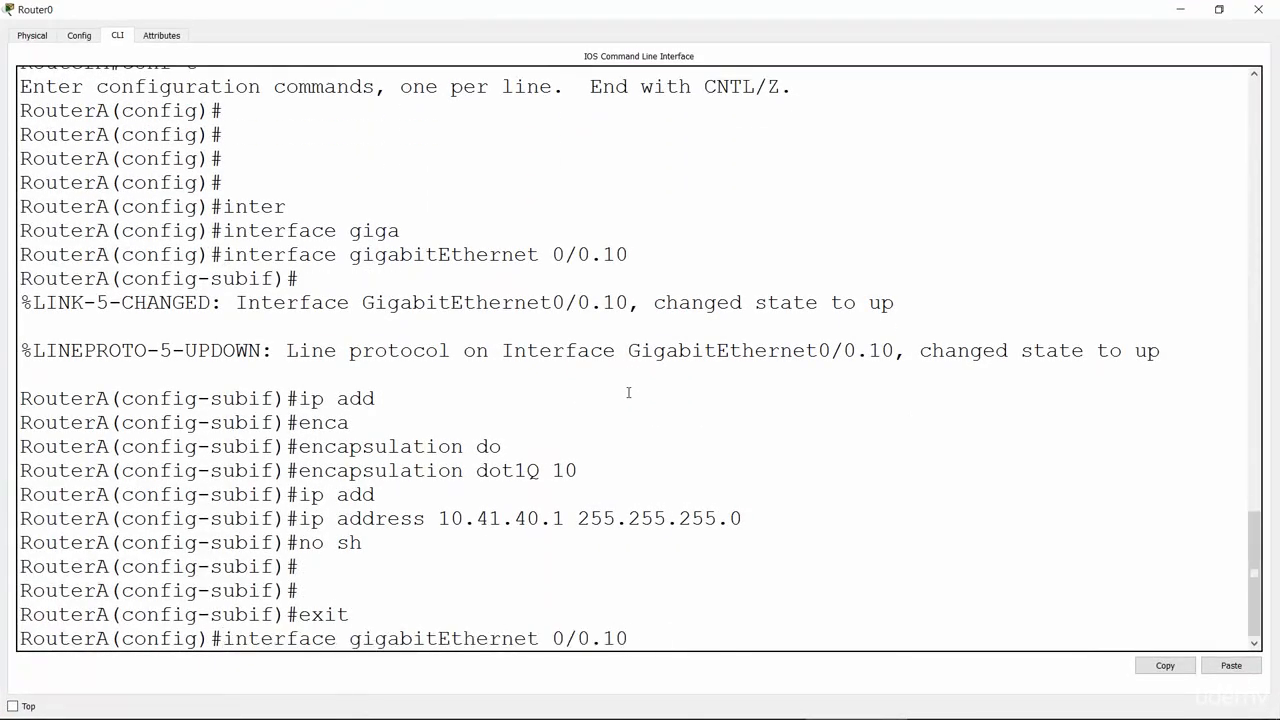
pyautogui.press('BackSpace')
pyautogui.press('BackSpace')
pyautogui.write('20')
pyautogui.press('Return')
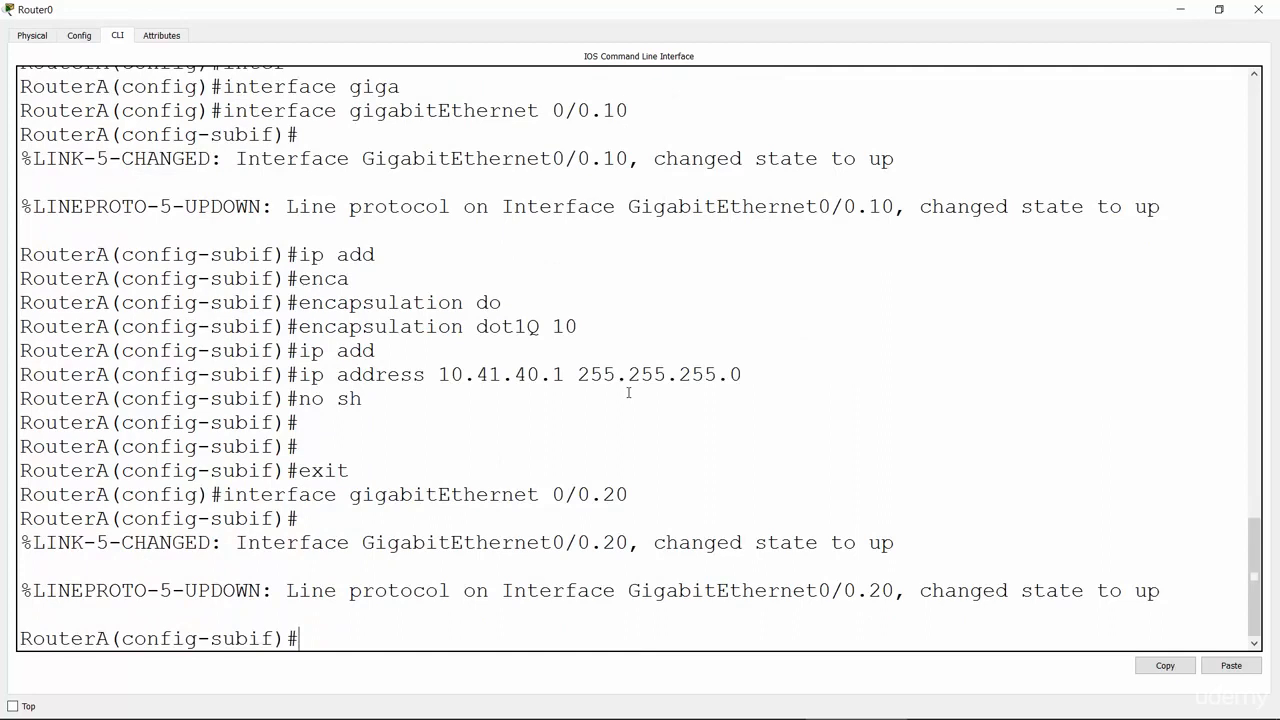
# Try to assign IP address 10.41.50.1 with mask 255.255.255.0 to subinterface GigabitEthernet 0/0.20.
pyautogui.press('Up')
pyautogui.press('Up')
pyautogui.press('Up')
pyautogui.press('Up')
pyautogui.press('Left')
pyautogui.press('Left')
pyautogui.press('Left')
pyautogui.press('Left')
pyautogui.press('Left')
pyautogui.press('Left')
pyautogui.press('Left')
pyautogui.press('Left')
pyautogui.press('Left')
pyautogui.press('Left')
pyautogui.press('Left')
pyautogui.press('Left')
pyautogui.press('Left')
pyautogui.press('Left')
pyautogui.press('Left')
pyautogui.press('Left')
pyautogui.press('Left')
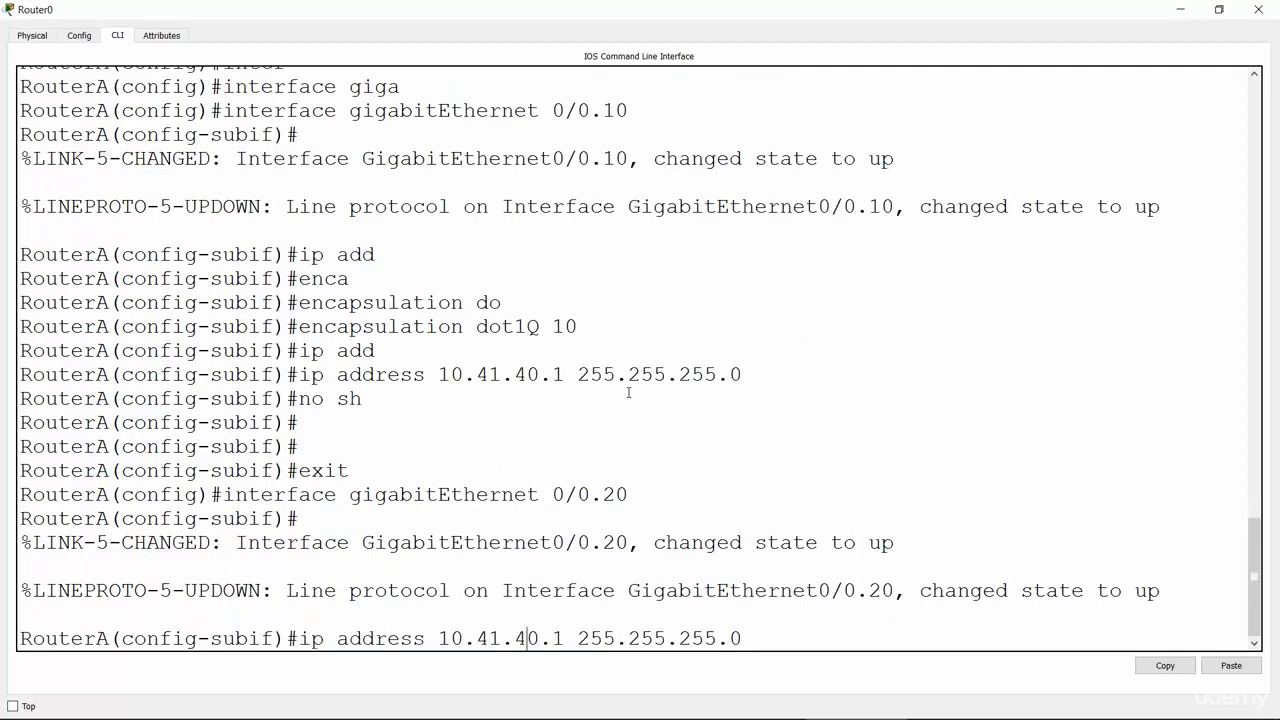
pyautogui.press('BackSpace')
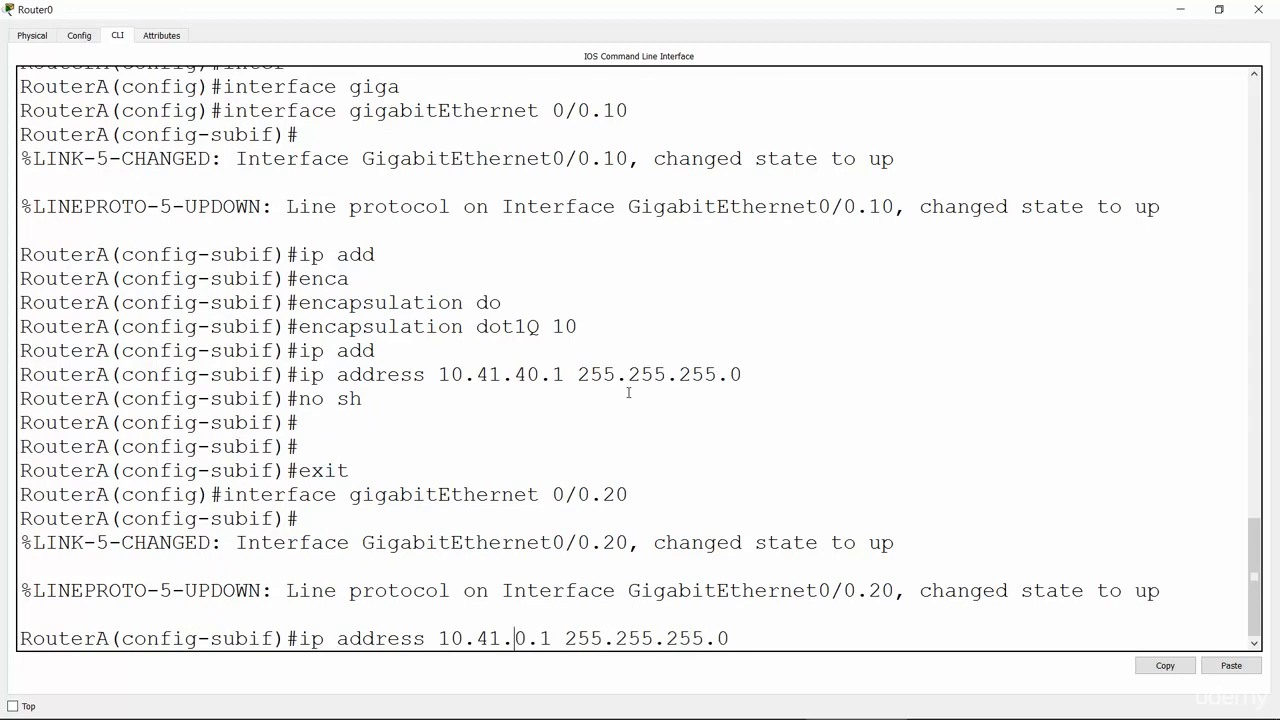
pyautogui.write('5')
pyautogui.press('Return')
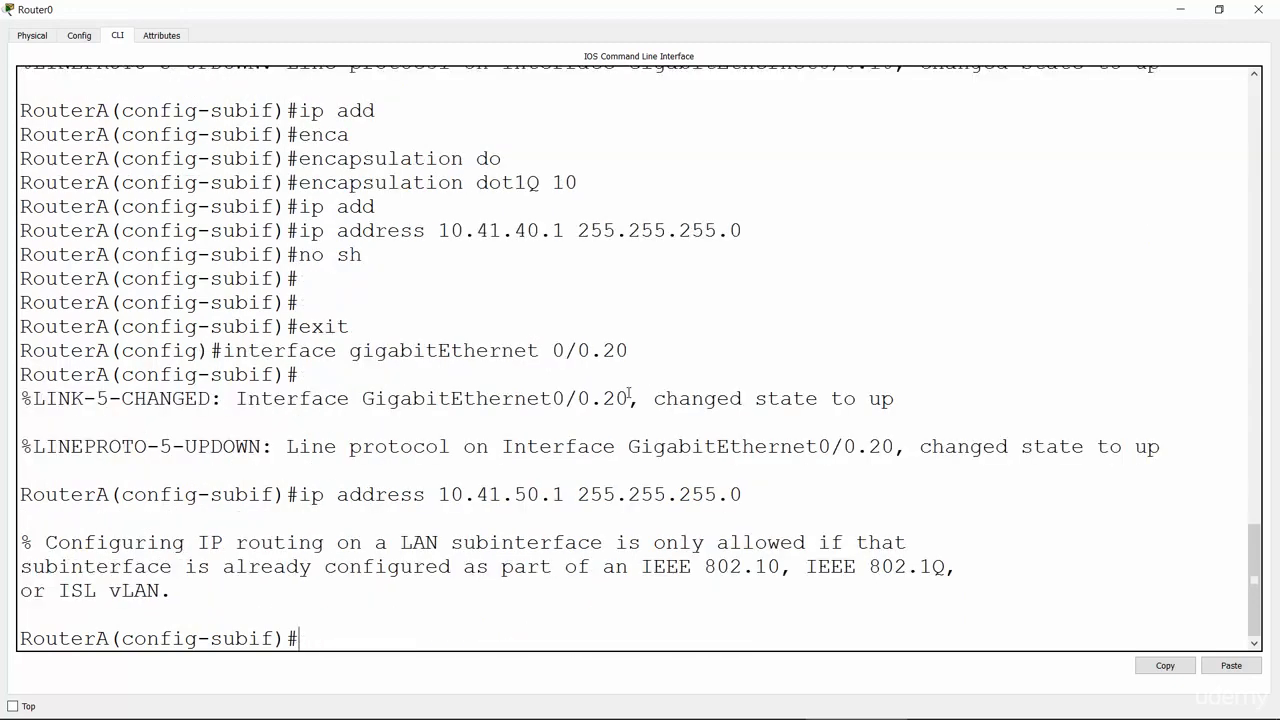
# Try to set the encapsulation of subinterface GigabitEthernet 0/0.20 to dot1Q with VLAN ID 10.
pyautogui.press('Up')
pyautogui.press('Up')
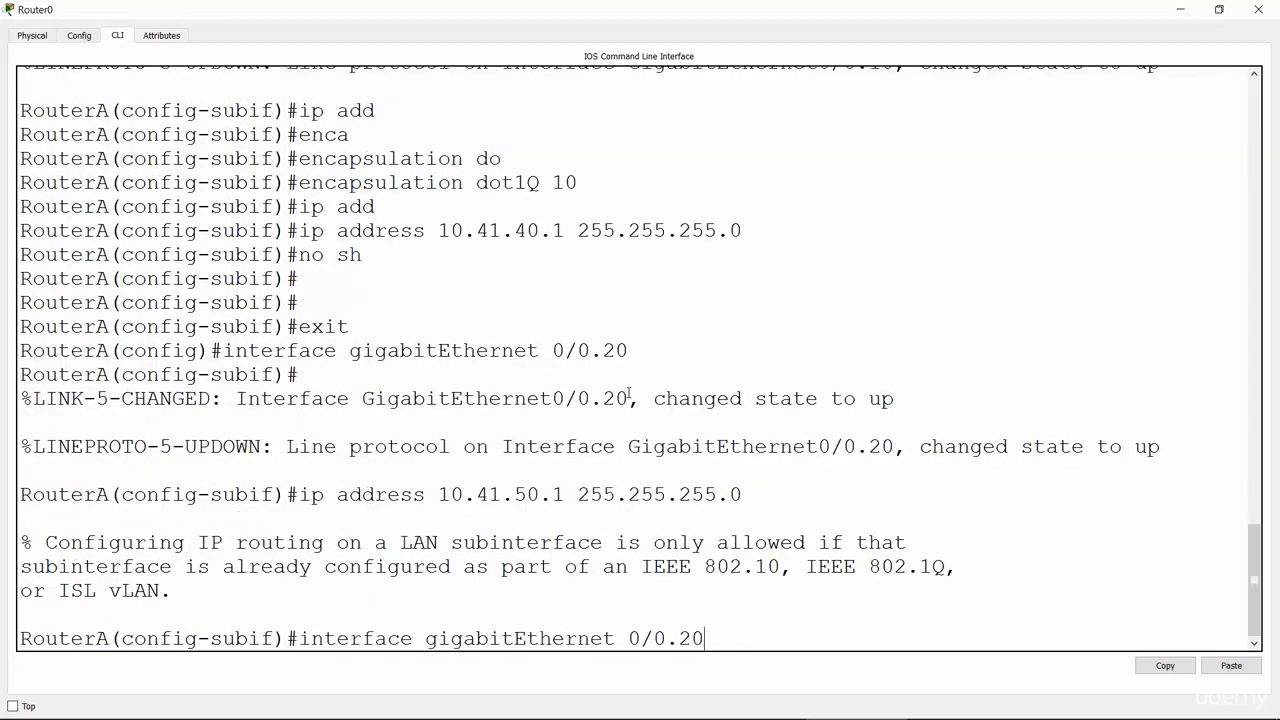
pyautogui.press('Up')
pyautogui.press('Down')
pyautogui.press('Up')
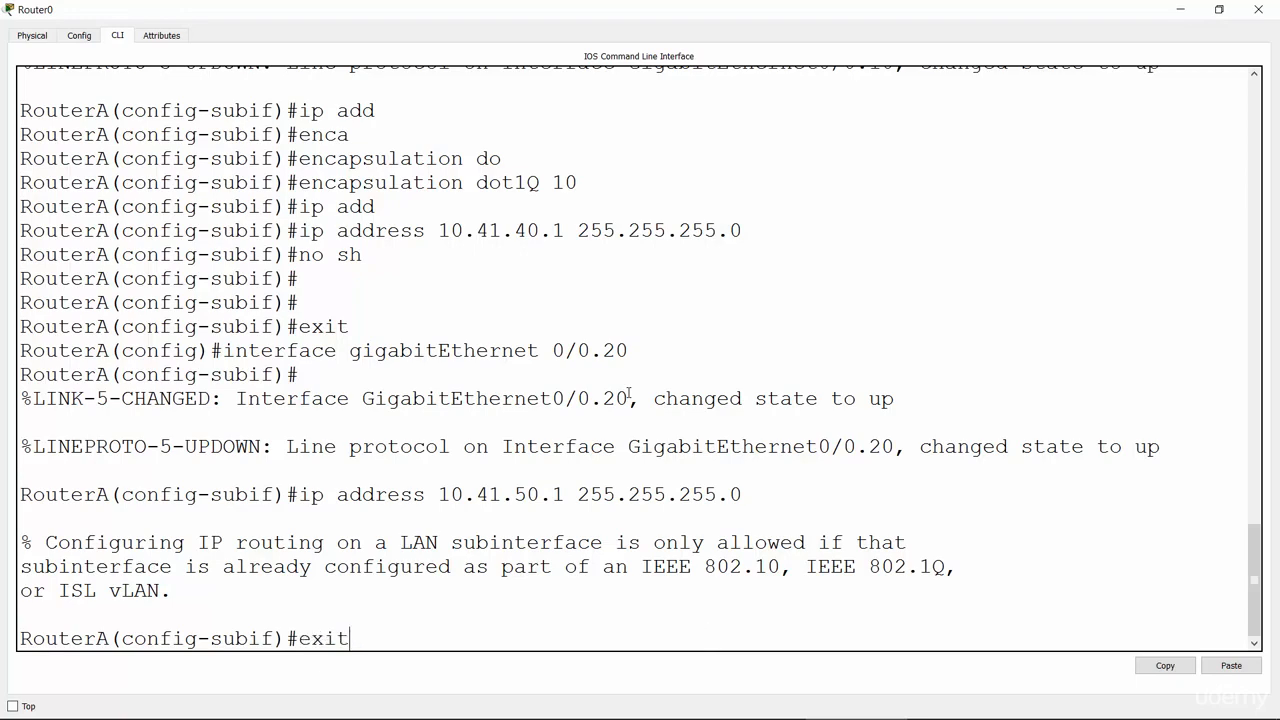
pyautogui.press('Up')
pyautogui.press('Up')
pyautogui.press('Up')
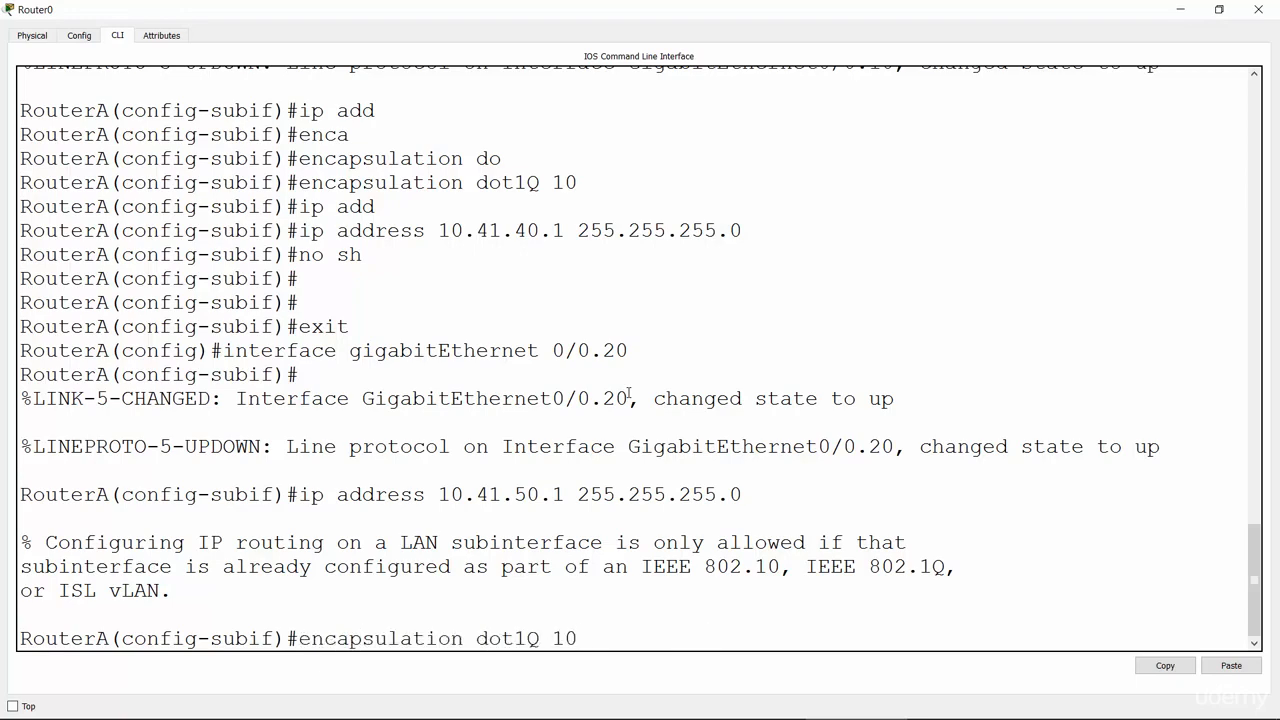
pyautogui.press('Return')
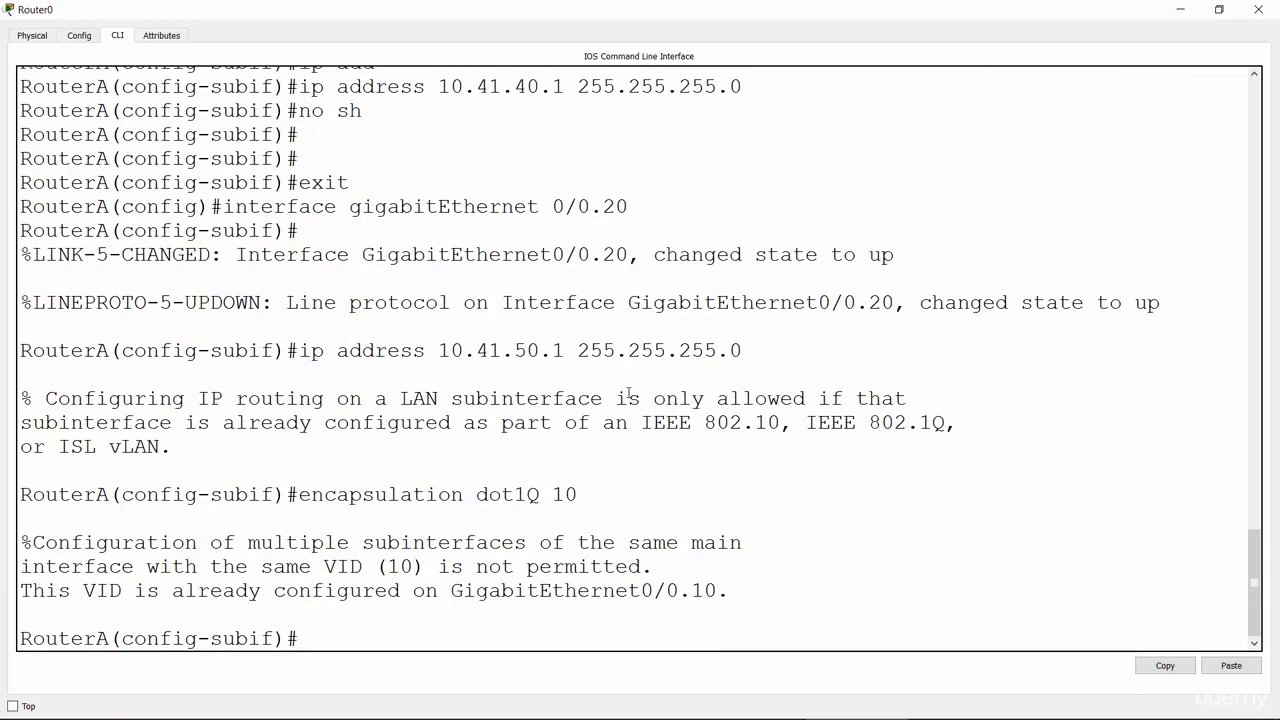
# Negate the dot1Q 10 encapsulation on subinterface GigabitEthernet 0/0.20 with the no form of the command.
pyautogui.press('Up')
pyautogui.press('Left')
pyautogui.press('Left')
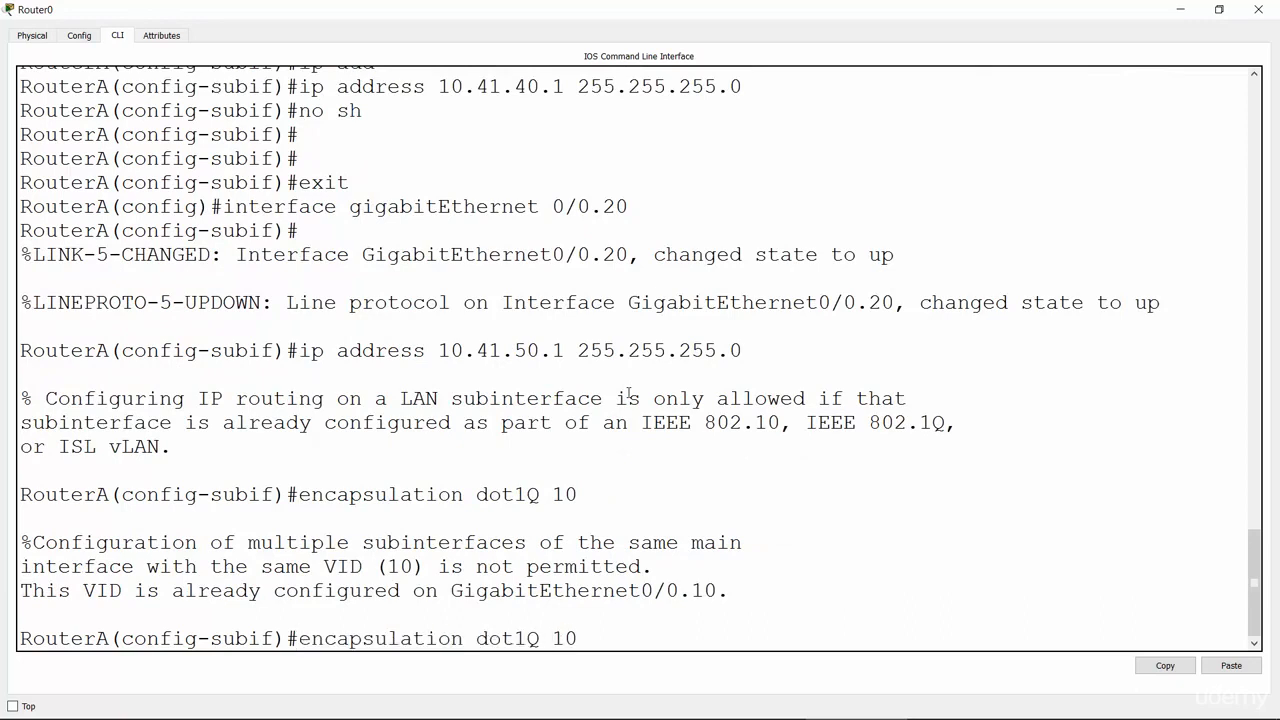
pyautogui.press('Up')
pyautogui.press('Up')
pyautogui.press('Down')
pyautogui.press('Down')
pyautogui.press('Up')
pyautogui.press('Up')
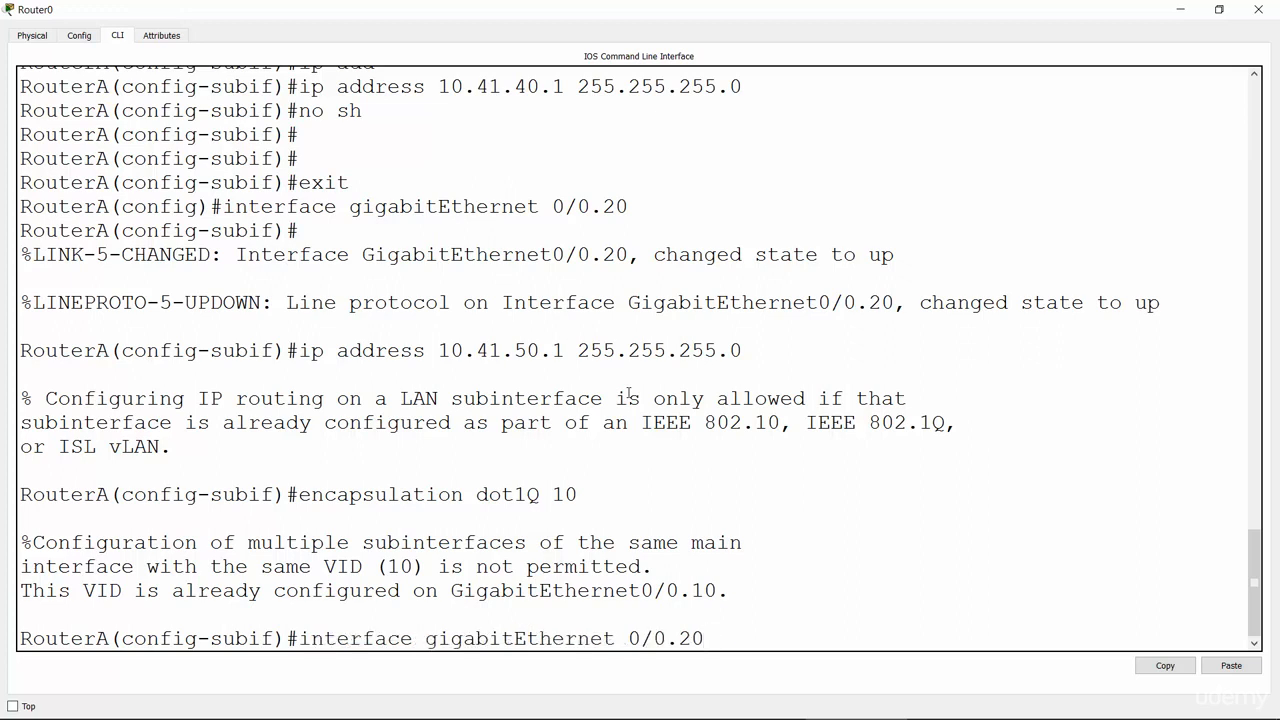
pyautogui.press('Down')
pyautogui.press('Down')
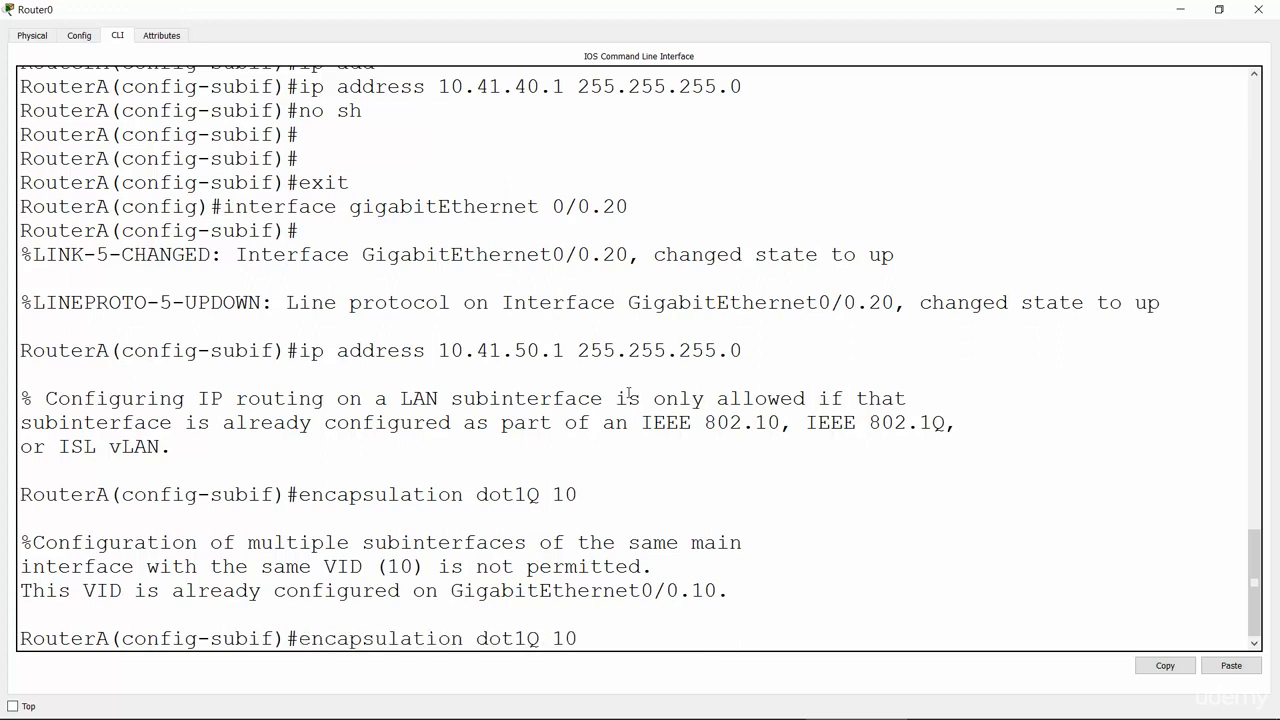
pyautogui.press('Left')
pyautogui.press('Left')
pyautogui.press('Left')
pyautogui.press('Left')
pyautogui.press('Left')
pyautogui.press('Left')
pyautogui.press('Left')
pyautogui.press('Left')
pyautogui.press('Left')
pyautogui.press('Left')
pyautogui.press('Left')
pyautogui.press('Left')
pyautogui.press('Left')
pyautogui.press('Left')
pyautogui.press('Left')
pyautogui.press('Left')
pyautogui.press('Left')
pyautogui.press('Left')
pyautogui.press('Left')
pyautogui.press('Left')
pyautogui.press('Left')
pyautogui.press('Left')
pyautogui.write('no')
pyautogui.press('Return')
# Set the encapsulation of subinterface GigabitEthernet 0/0.20 to dot1Q with VLAN ID 20.
pyautogui.press('Up')
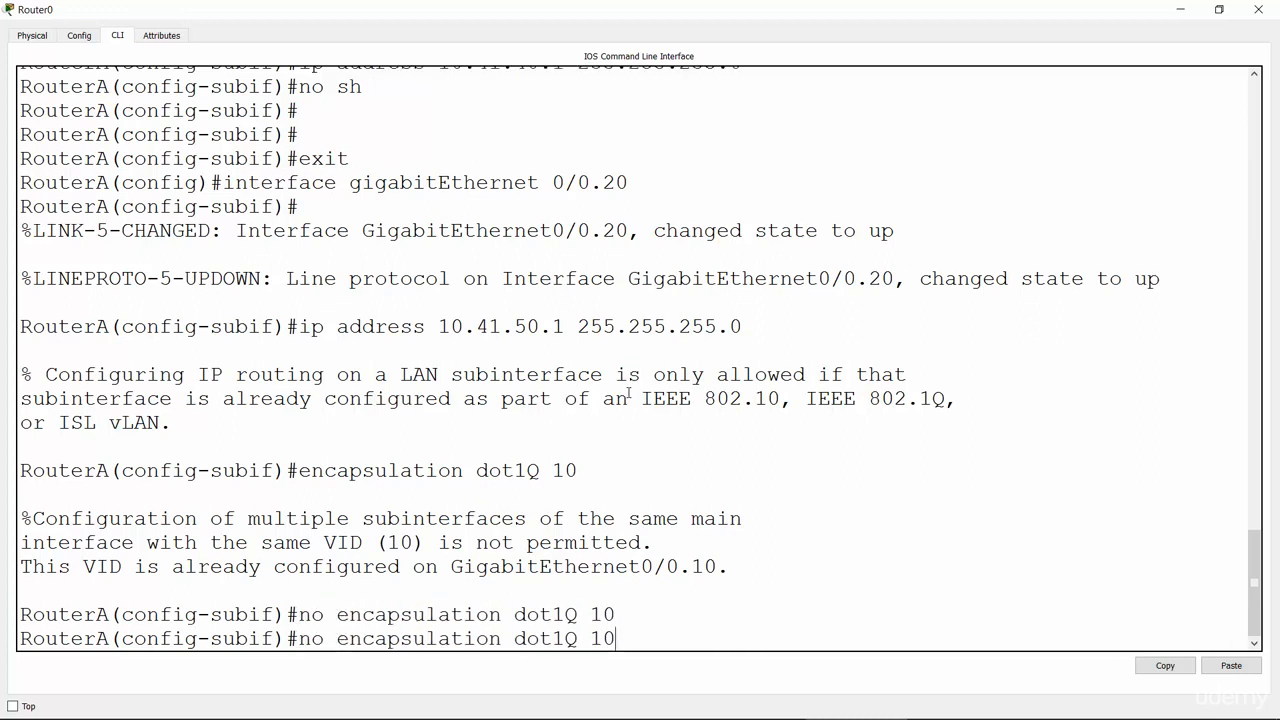
pyautogui.press('Left')
pyautogui.press('Left')
pyautogui.press('Left')
pyautogui.press('Left')
pyautogui.press('Left')
pyautogui.press('Left')
pyautogui.press('Left')
pyautogui.press('Left')
pyautogui.press('Left')
pyautogui.press('Left')
pyautogui.press('Left')
pyautogui.press('Left')
pyautogui.press('Left')
pyautogui.press('Left')
pyautogui.press('Left')
pyautogui.press('Left')
pyautogui.press('Left')
pyautogui.press('Left')
pyautogui.press('Left')
pyautogui.press('Left')
pyautogui.press('Left')
pyautogui.press('BackSpace')
pyautogui.press('BackSpace')
pyautogui.press('BackSpace')
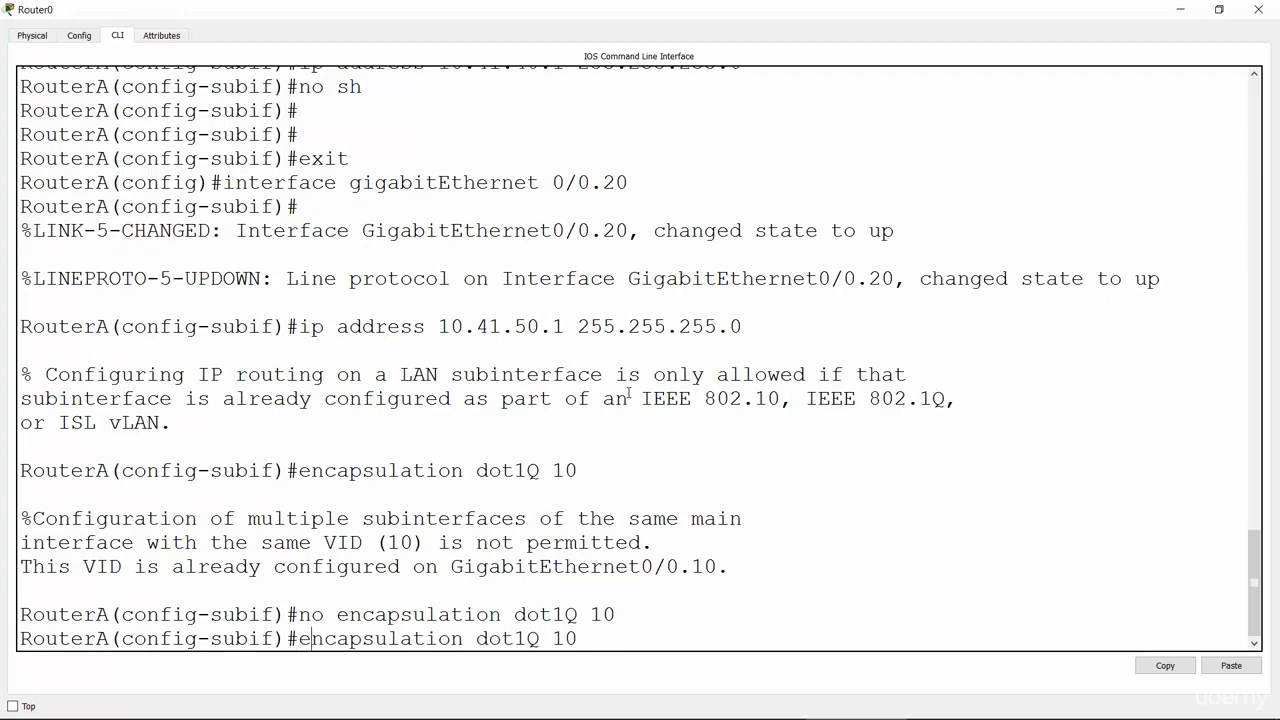
pyautogui.press('Right')
pyautogui.press('Right')
pyautogui.press('Right')
pyautogui.press('Right')
pyautogui.press('Right')
pyautogui.press('Right')
pyautogui.press('Right')
pyautogui.press('Right')
pyautogui.press('Right')
pyautogui.press('Right')
pyautogui.press('Right')
pyautogui.press('Right')
pyautogui.press('Right')
pyautogui.press('Right')
pyautogui.press('Right')
pyautogui.press('Right')
pyautogui.press('Right')
pyautogui.press('Right')
pyautogui.press('Right')
pyautogui.press('Right')
pyautogui.press('BackSpace')
pyautogui.press('BackSpace')
pyautogui.write('20')
pyautogui.press('Return')
# Assign IP address 10.41.60.1 with mask 255.255.255.0 to subinterface GigabitEthernet 0/0.20.
pyautogui.press('Up')
pyautogui.press('Up')
pyautogui.press('Up')
pyautogui.press('Up')
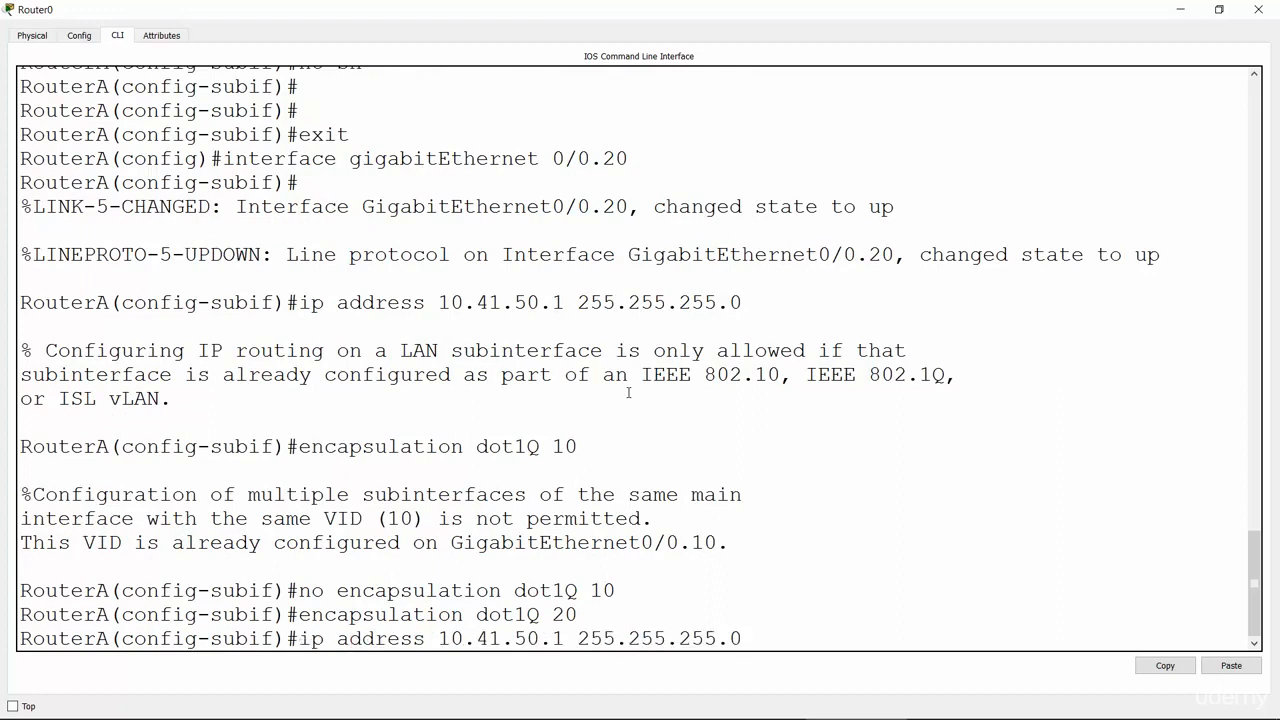
pyautogui.press('Left')
pyautogui.press('Left')
pyautogui.press('Left')
pyautogui.press('Left')
pyautogui.press('Left')
pyautogui.press('Left')
pyautogui.press('Left')
pyautogui.press('Left')
pyautogui.press('Left')
pyautogui.press('Left')
pyautogui.press('Left')
pyautogui.press('Left')
pyautogui.press('Left')
pyautogui.press('Left')
pyautogui.press('Right')
pyautogui.press('Right')
pyautogui.press('Right')
pyautogui.press('Right')
pyautogui.press('BackSpace')
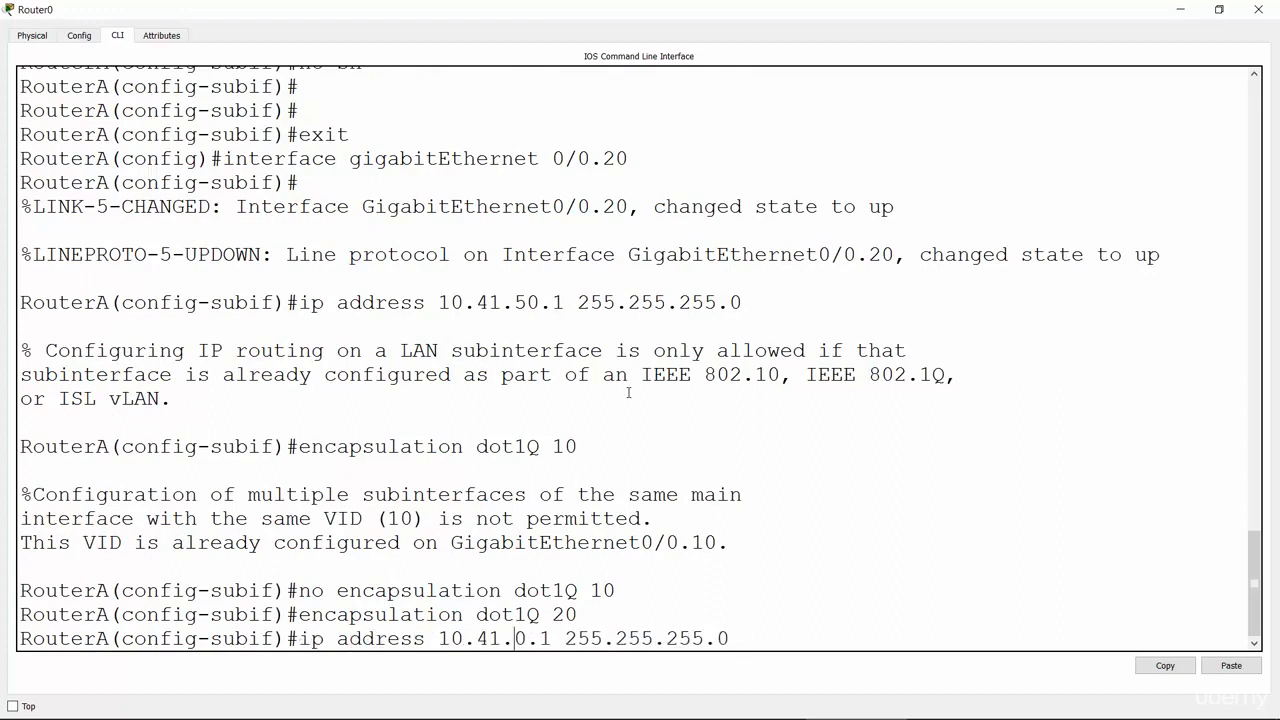
pyautogui.write('6')
pyautogui.press('Return')
pyautogui.press('Return')
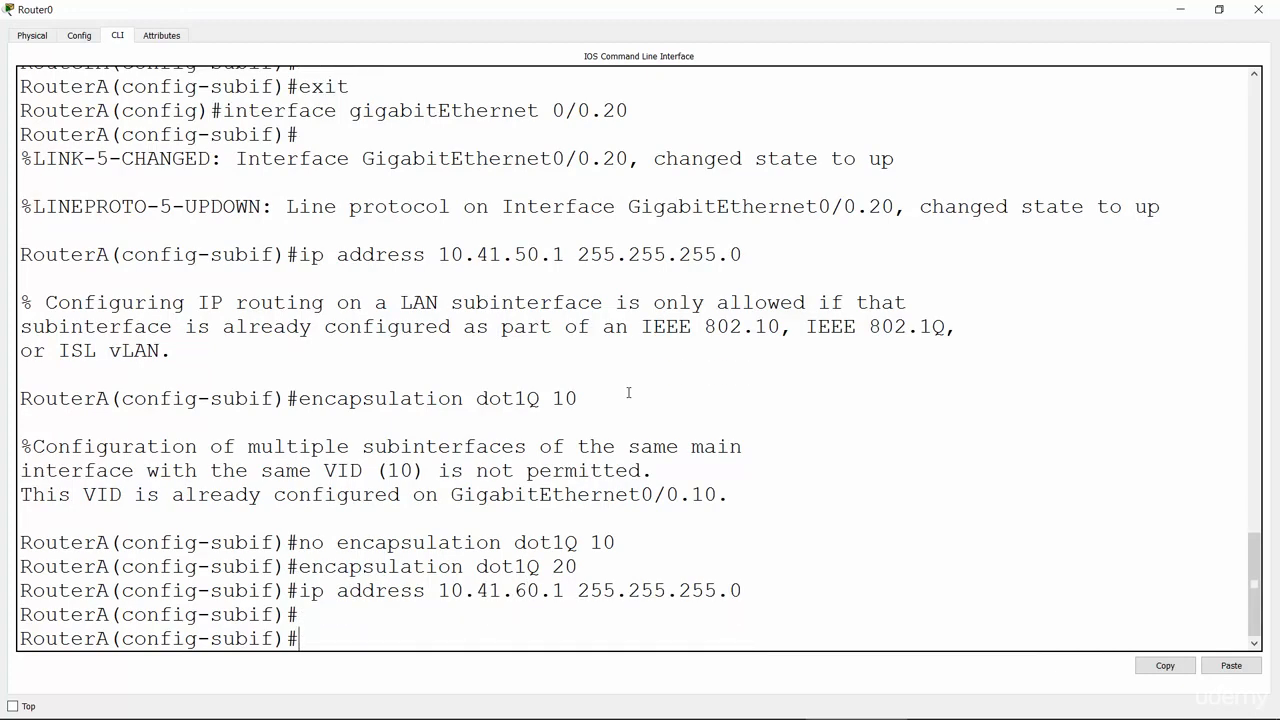
# Leave the current subinterface and create subinterface GigabitEthernet 0/0.30 in its configuration mode.
pyautogui.write('exit')
pyautogui.press('Return')
pyautogui.press('Up')
pyautogui.press('Up')
pyautogui.press('Up')
pyautogui.press('Up')
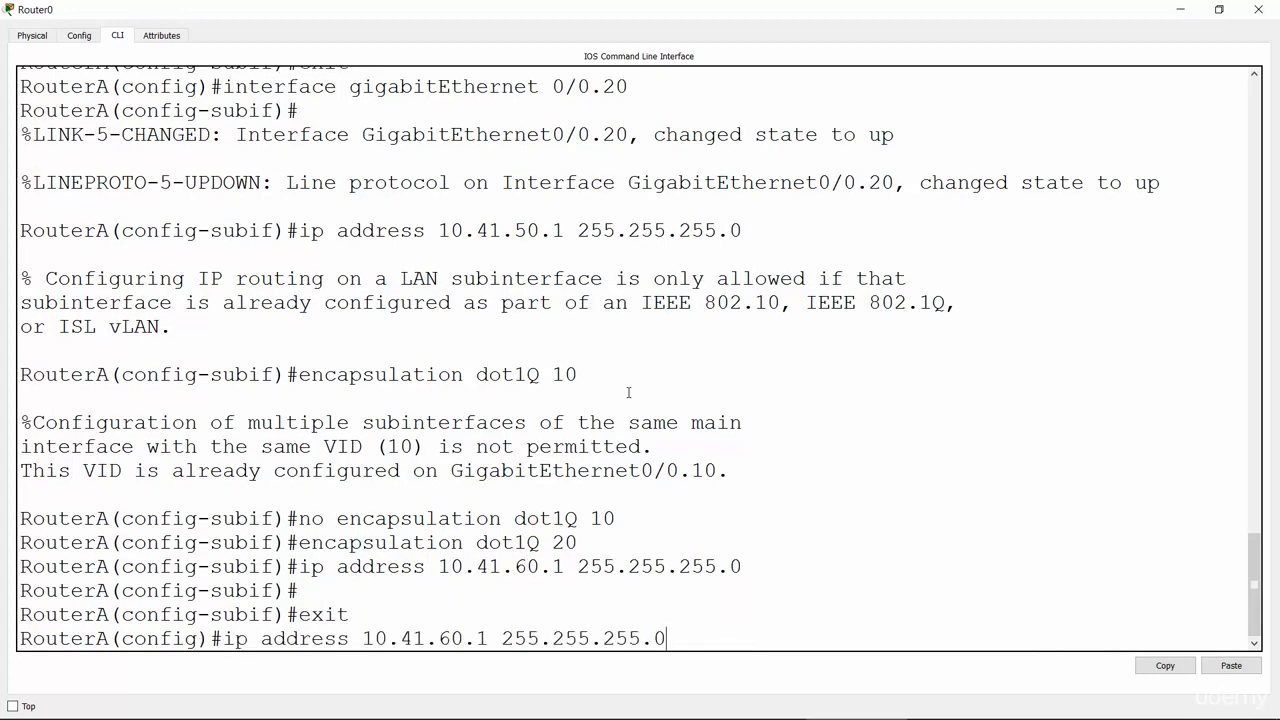
pyautogui.press('Up')
pyautogui.press('Up')
pyautogui.press('Up')
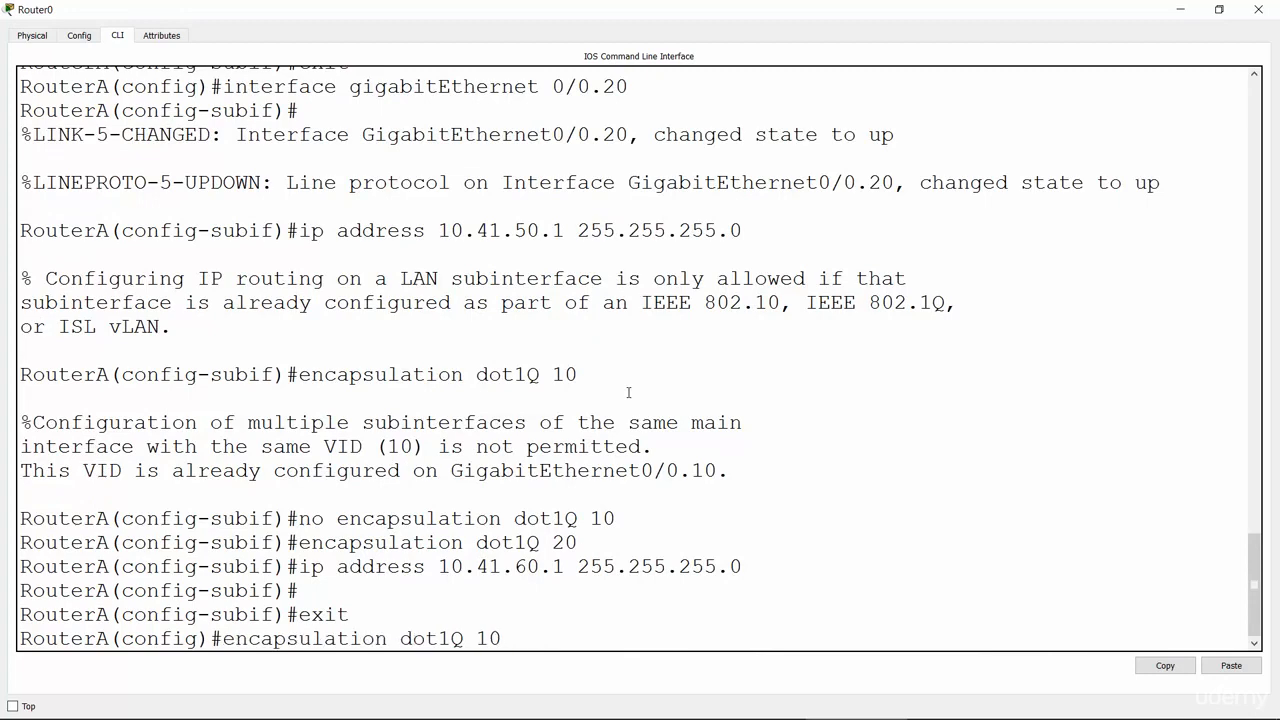
pyautogui.press('Left')
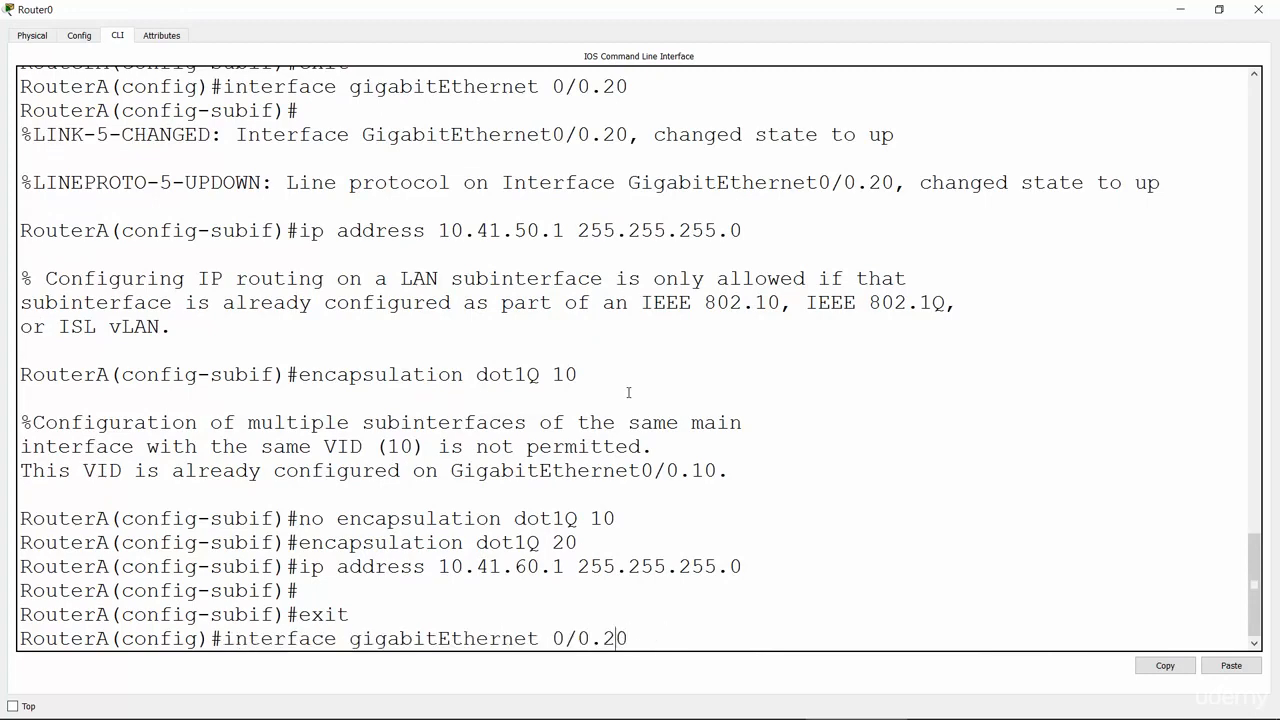
pyautogui.press('BackSpace')
pyautogui.write('3')
pyautogui.press('Return')
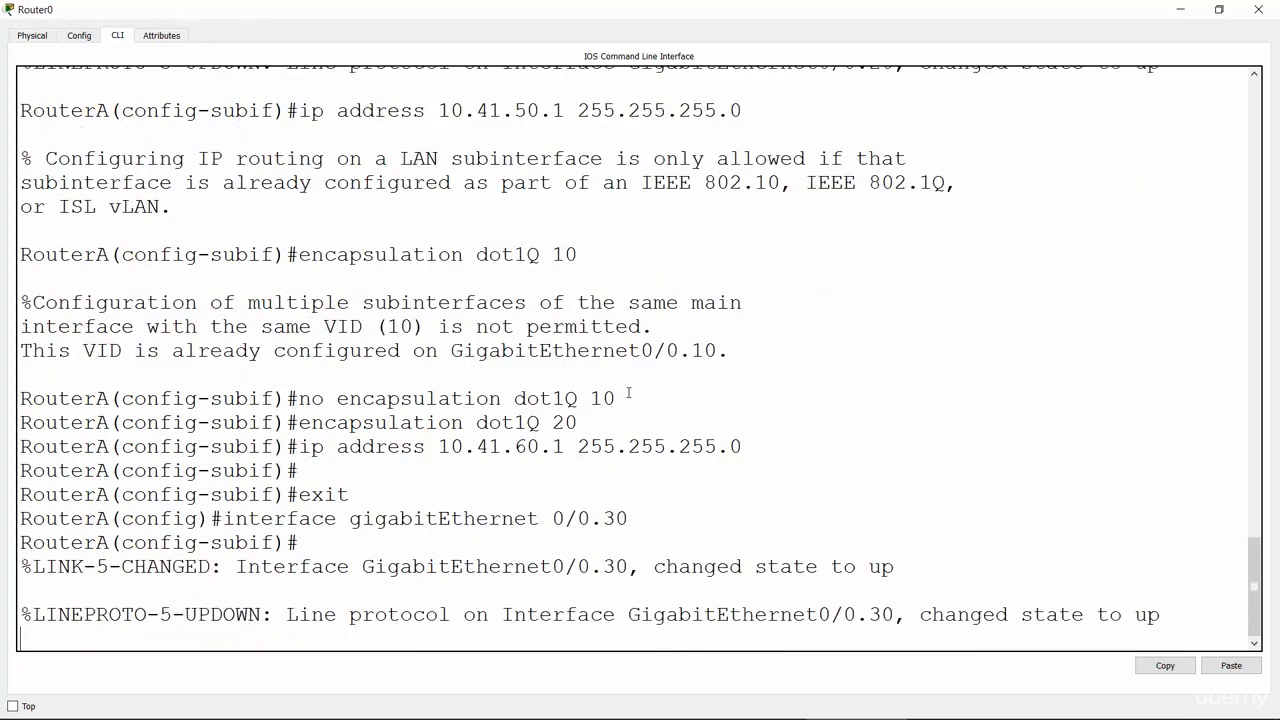
# Set the encapsulation of subinterface GigabitEthernet 0/0.30 to dot1Q with VLAN ID 30.
pyautogui.press('Return')
pyautogui.write('encap')
pyautogui.press('Tab')
pyautogui.write('do')
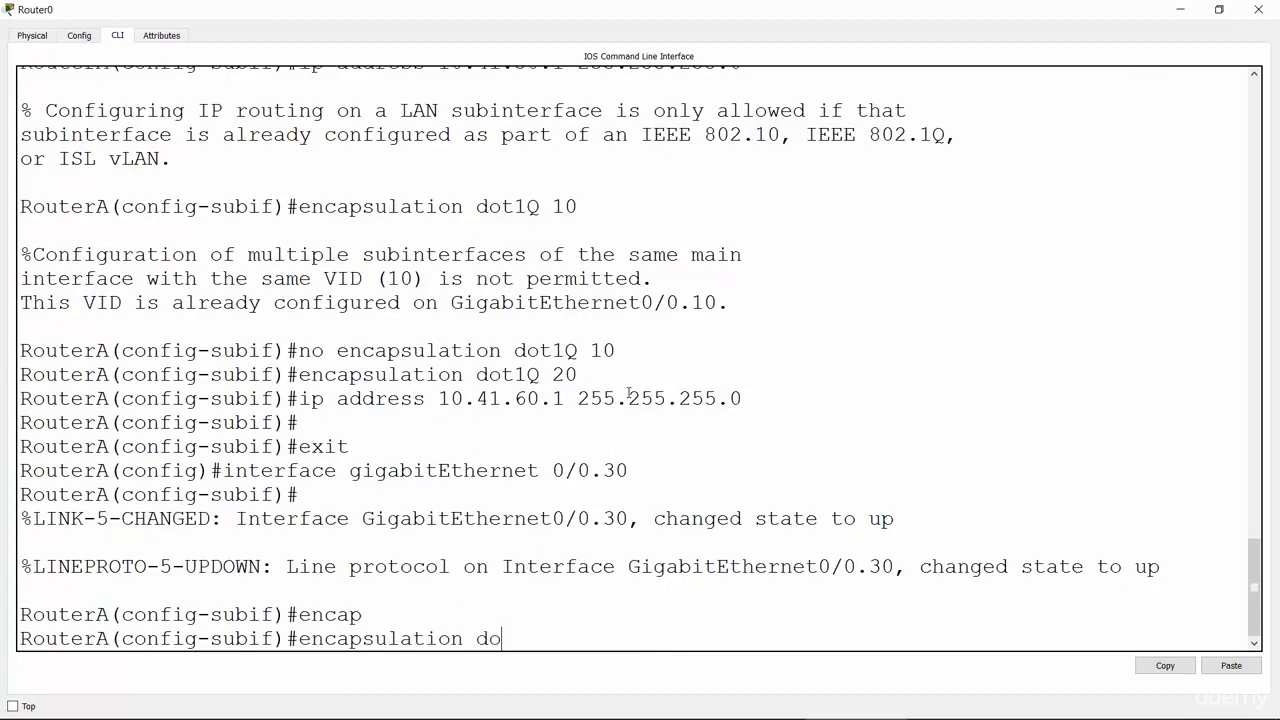
pyautogui.press('Tab')
pyautogui.write('30')
pyautogui.press('Return')
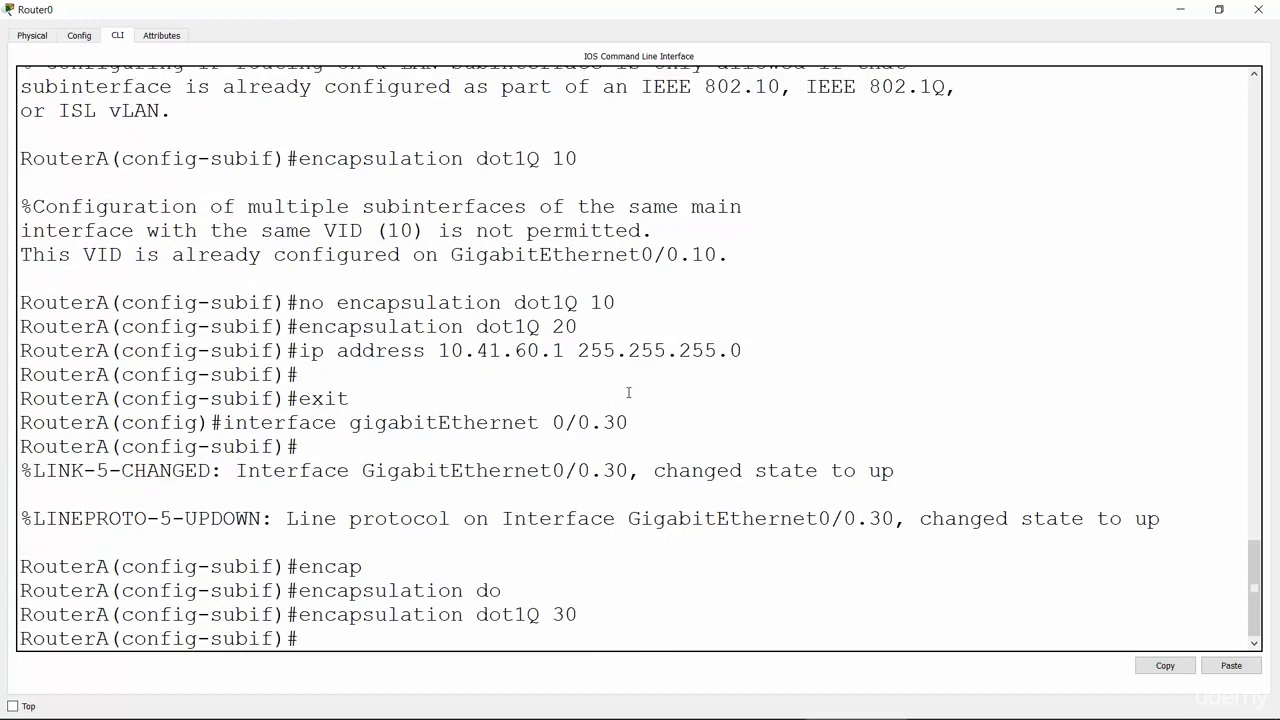
# Check the gateway addresses on the lab slide and try to assign 10.41.60.1 with mask 255.255.255.0 to subinterface GigabitEthernet 0/0.30.
pyautogui.press('Up')
pyautogui.press('Up')
pyautogui.press('Up')
pyautogui.press('Up')
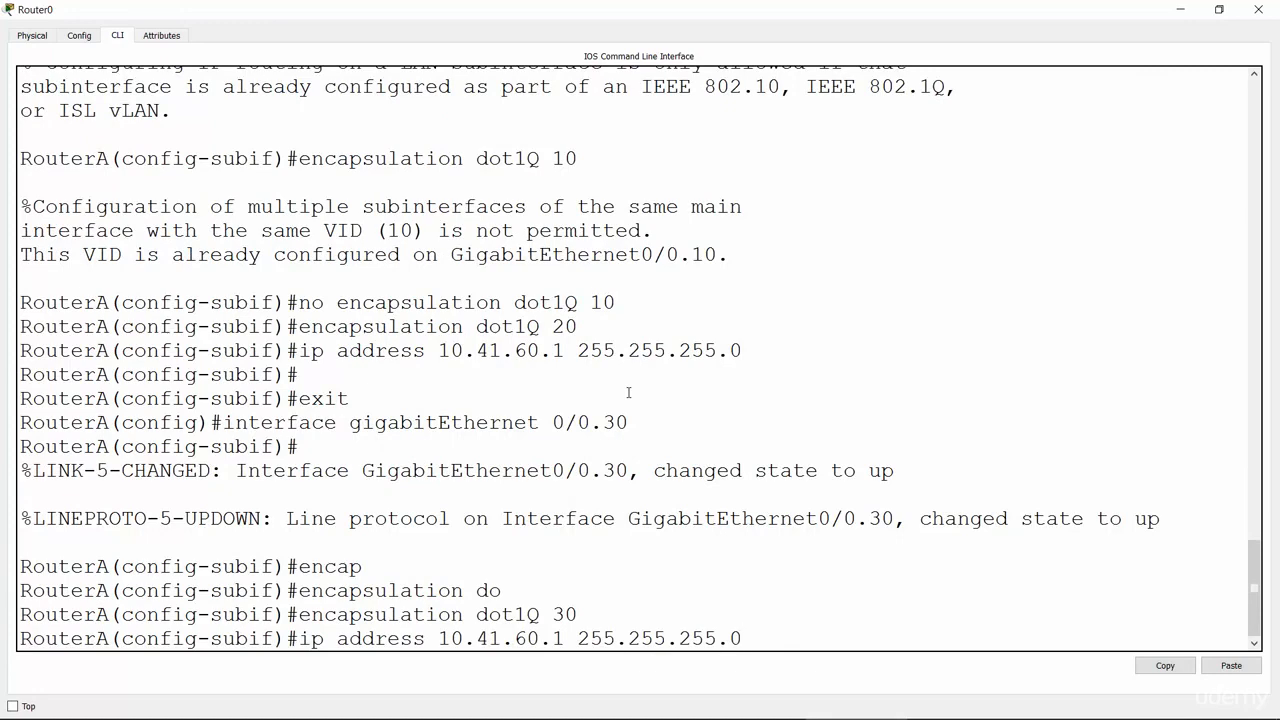
pyautogui.hotkey('alt', 'Tab')
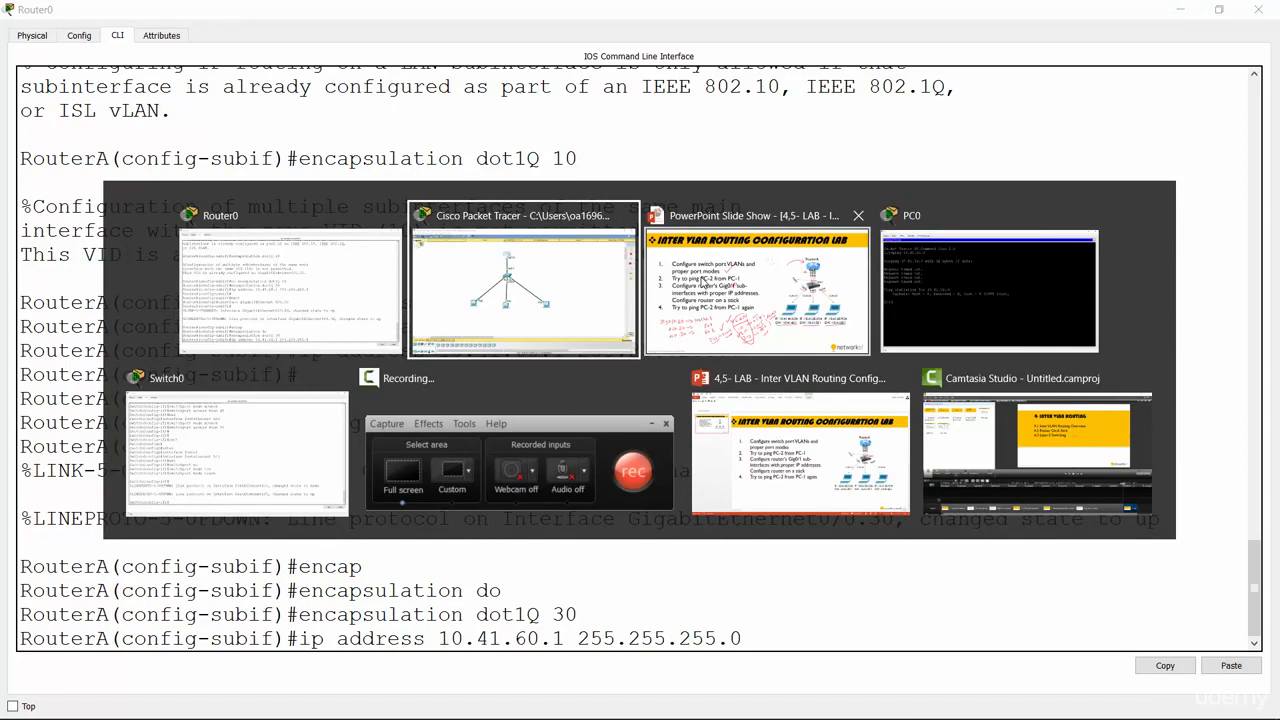
pyautogui.click(712, 252)
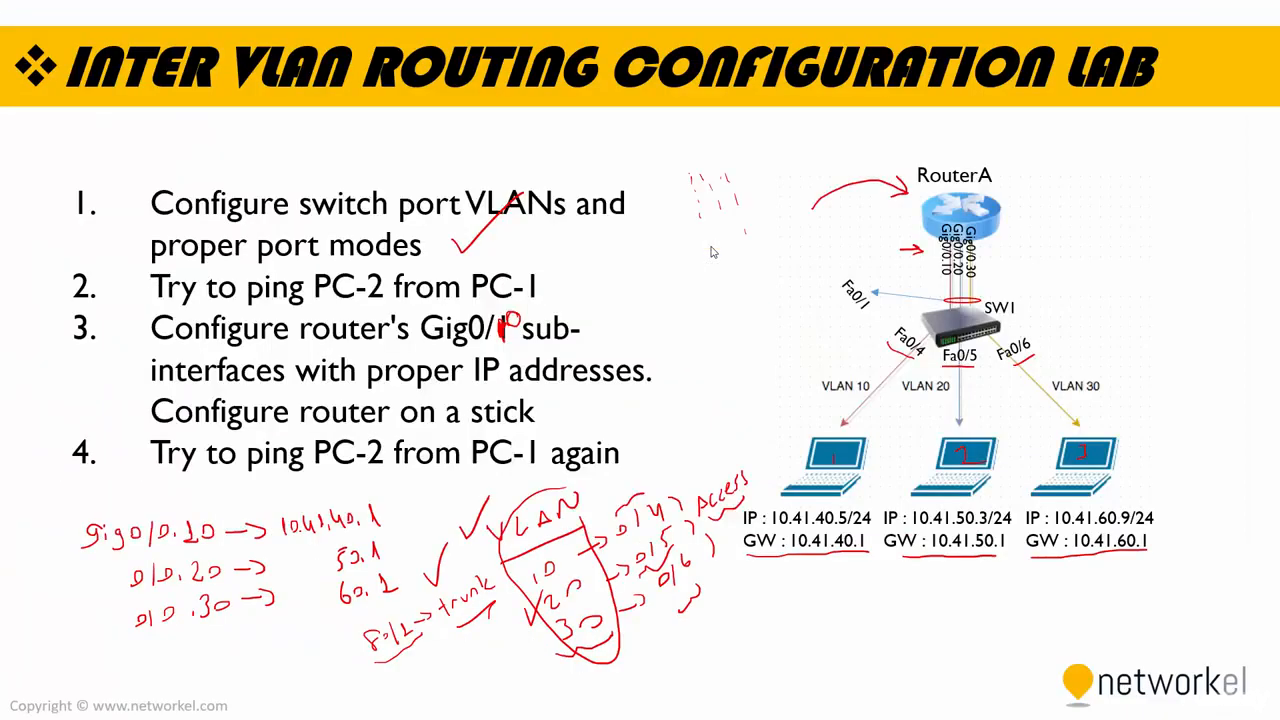
pyautogui.hotkey('alt', 'Tab')
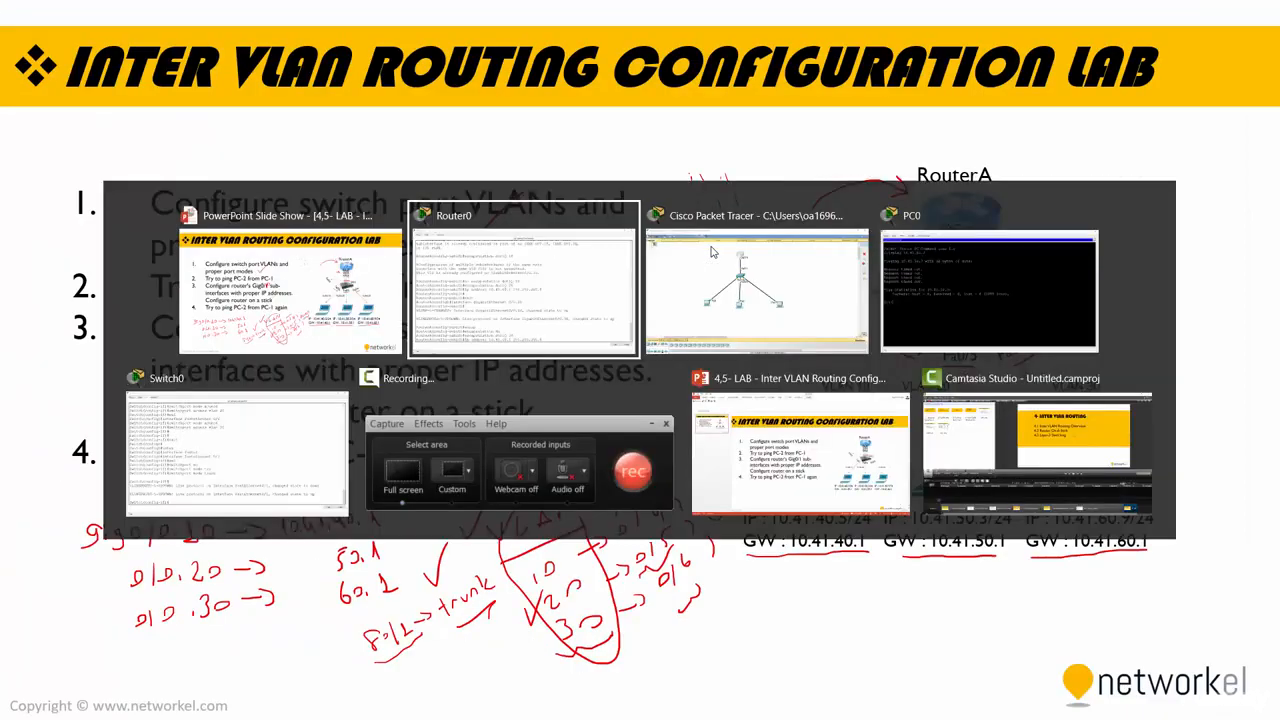
pyautogui.click(565, 266)
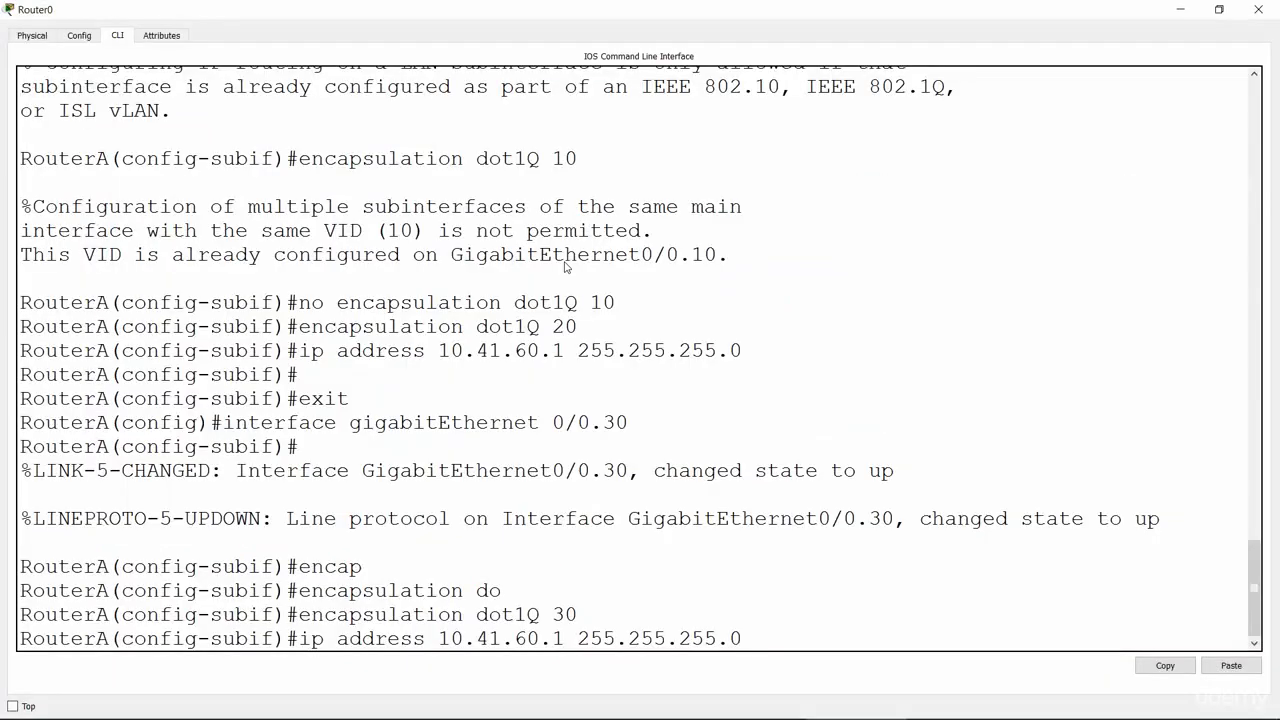
pyautogui.press('Return')
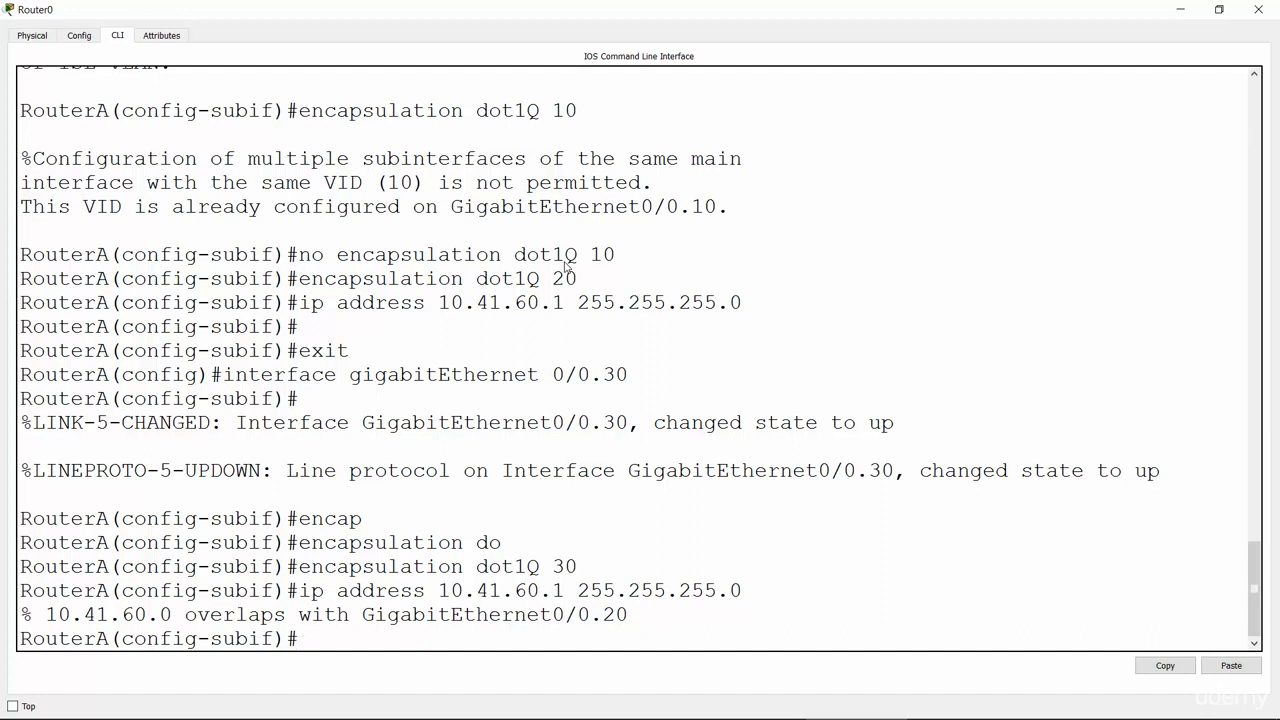
# Return to subinterface GigabitEthernet 0/0.20 and remove its IP address.
pyautogui.write('exit')
pyautogui.press('Return')
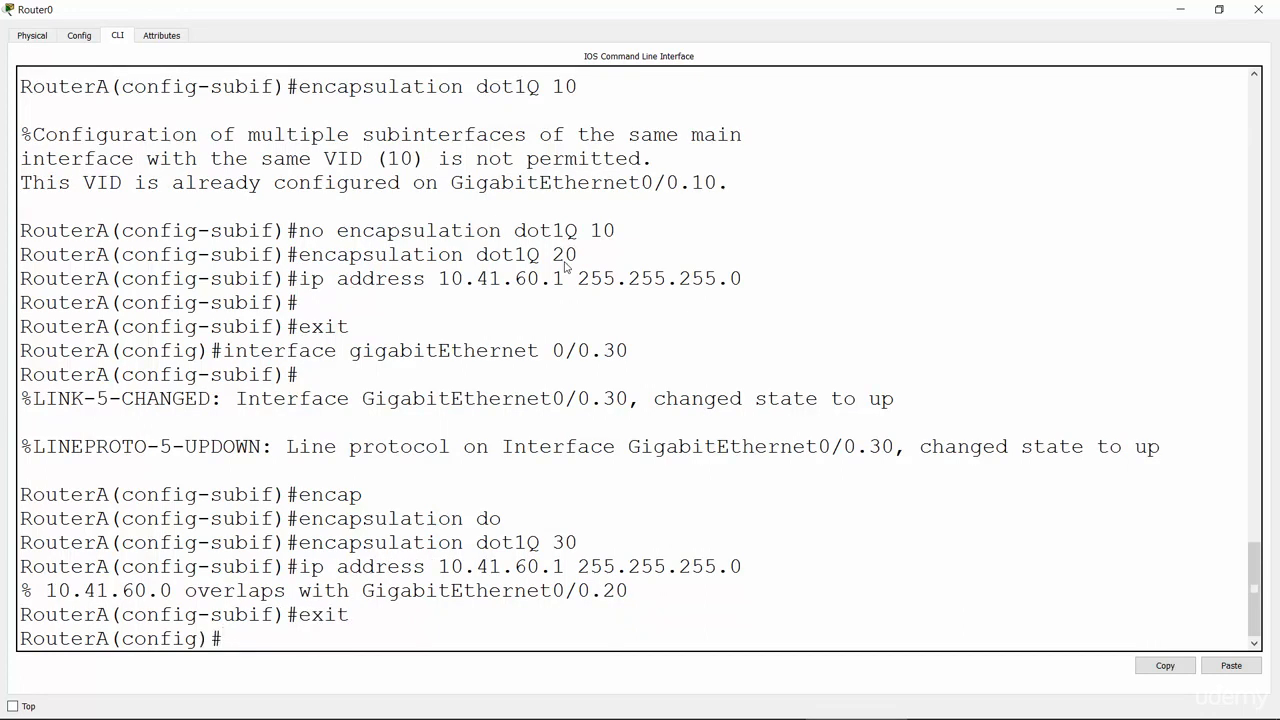
pyautogui.press('Return')
pyautogui.write('inter')
pyautogui.press('Tab')
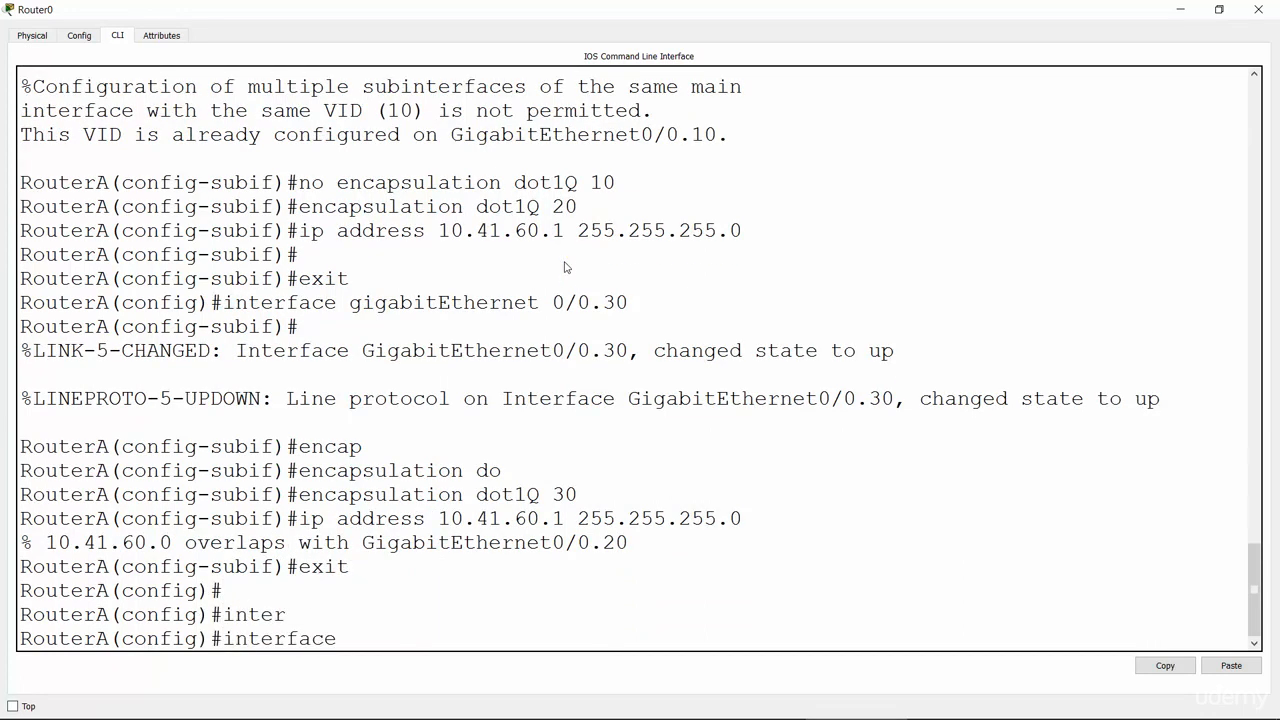
pyautogui.write('giga')
pyautogui.press('Tab')
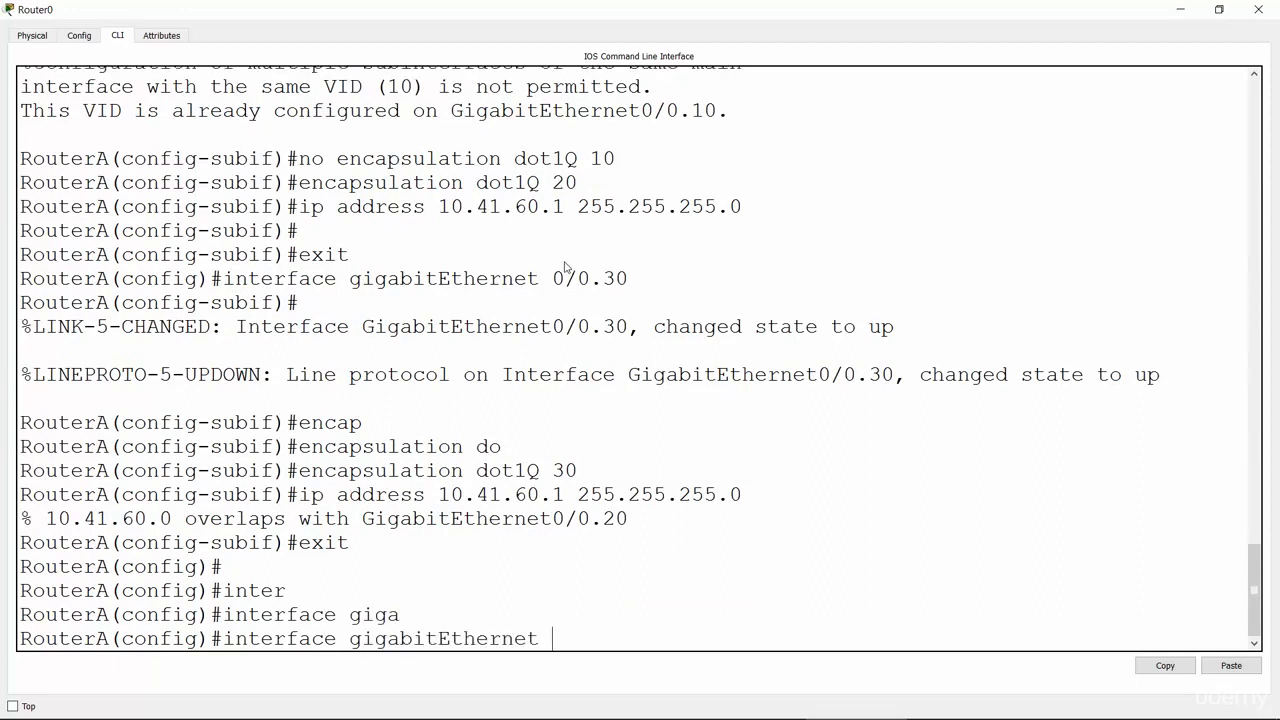
pyautogui.write('0/0.20')
pyautogui.press('Return')
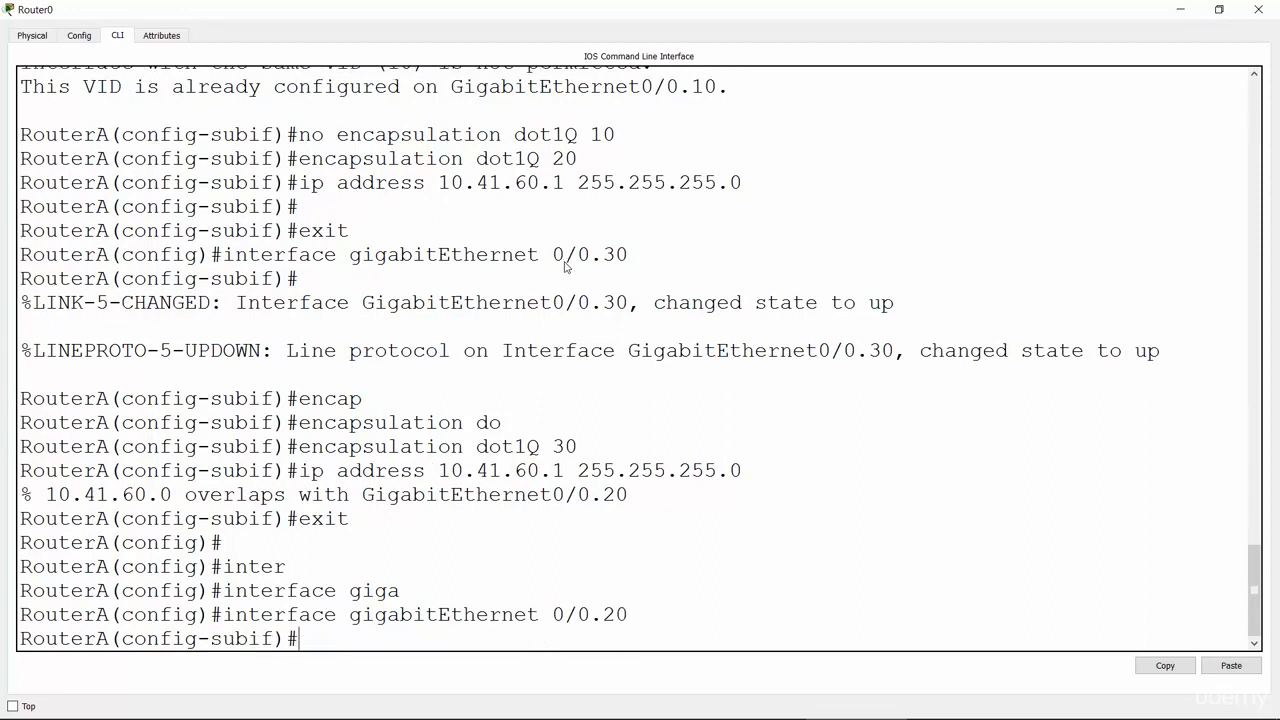
pyautogui.write('no ip add')
pyautogui.press('Tab')
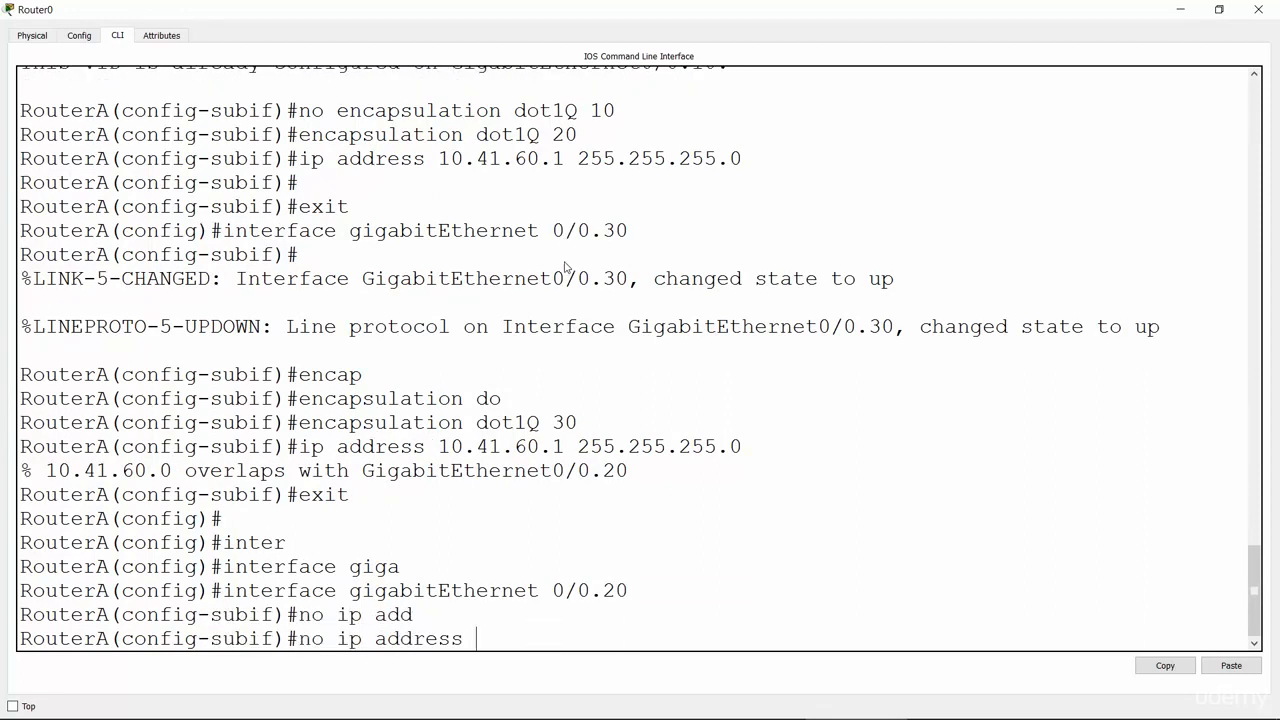
pyautogui.press('Return')
# Assign IP address 10.41.50.1 with mask 255.255.255.0 to subinterface GigabitEthernet 0/0.20.
pyautogui.write('i')
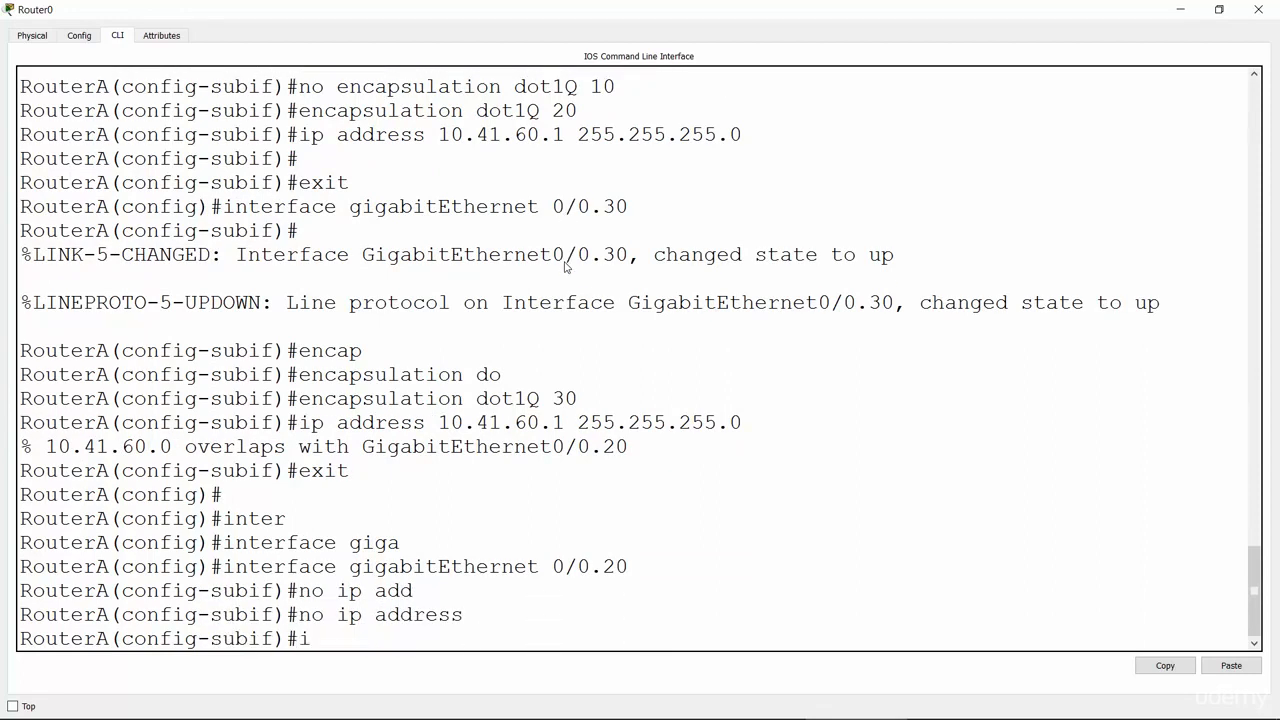
pyautogui.write('p add')
pyautogui.press('BackSpace')
pyautogui.press('BackSpace')
pyautogui.press('BackSpace')
pyautogui.press('BackSpace')
pyautogui.press('BackSpace')
pyautogui.press('BackSpace')
pyautogui.press('Up')
pyautogui.press('Up')
pyautogui.press('Up')
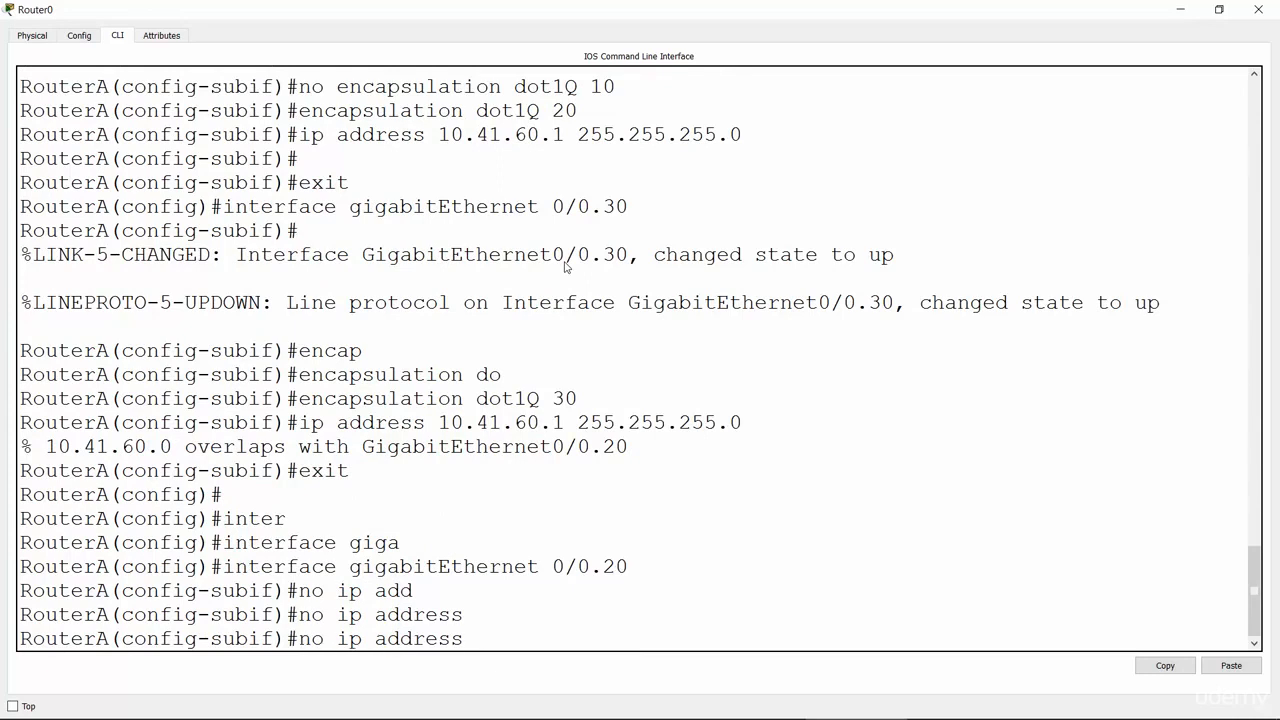
pyautogui.press('Up')
pyautogui.press('Left')
pyautogui.press('Left')
pyautogui.press('Left')
pyautogui.press('Left')
pyautogui.press('Left')
pyautogui.press('Left')
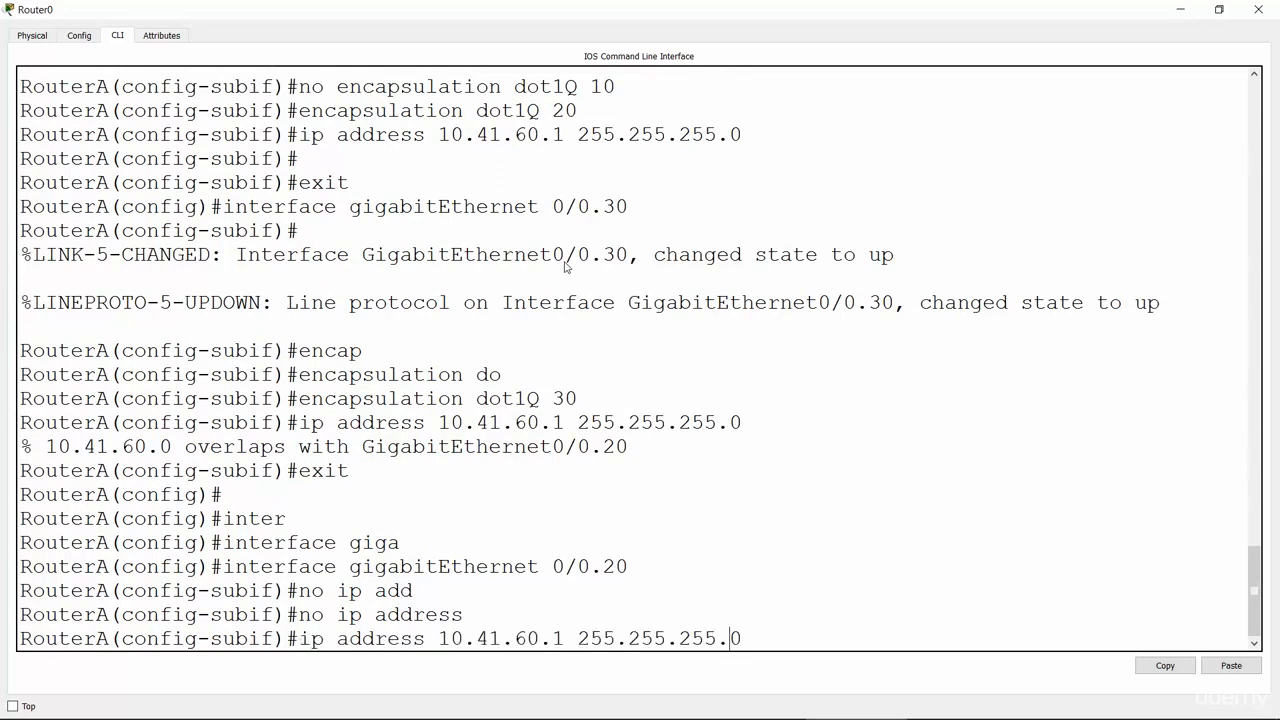
pyautogui.press('Left')
pyautogui.press('Left')
pyautogui.press('Left')
pyautogui.press('Left')
pyautogui.press('Left')
pyautogui.press('Left')
pyautogui.press('Left')
pyautogui.press('Left')
pyautogui.press('Left')
pyautogui.press('Left')
pyautogui.press('Left')
pyautogui.press('Left')
pyautogui.press('Delete')
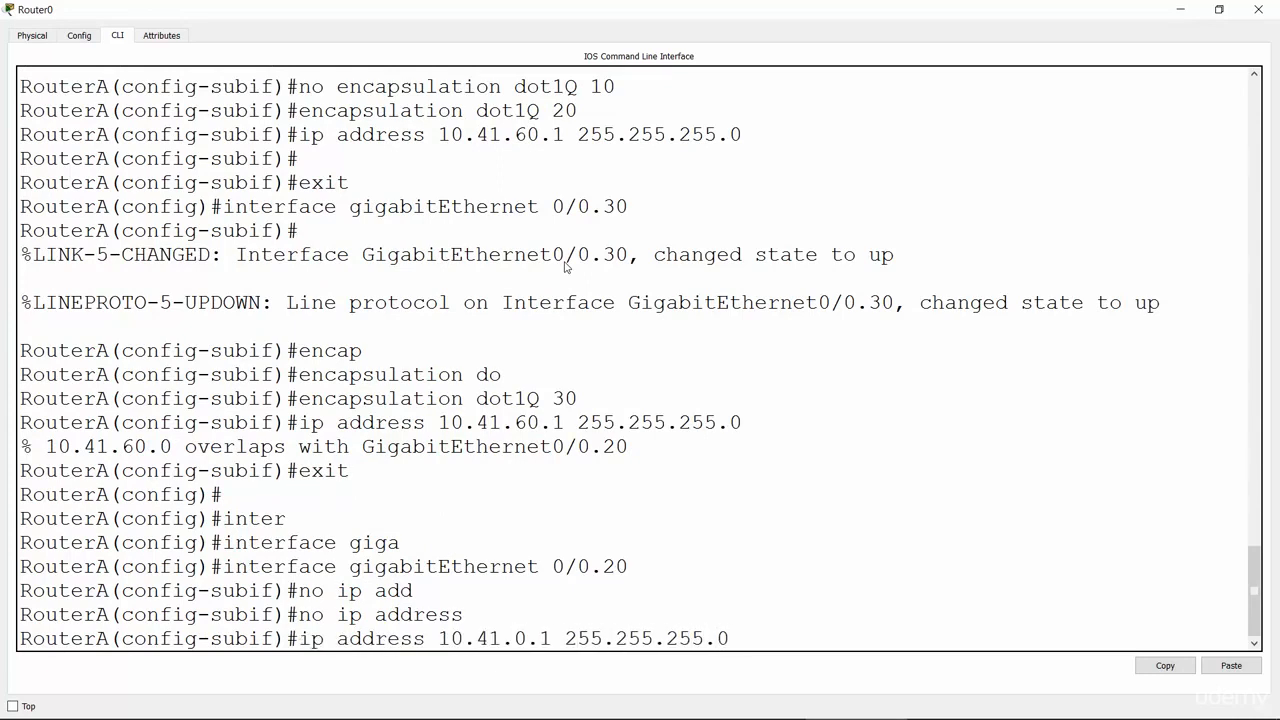
pyautogui.write('5')
pyautogui.press('Return')
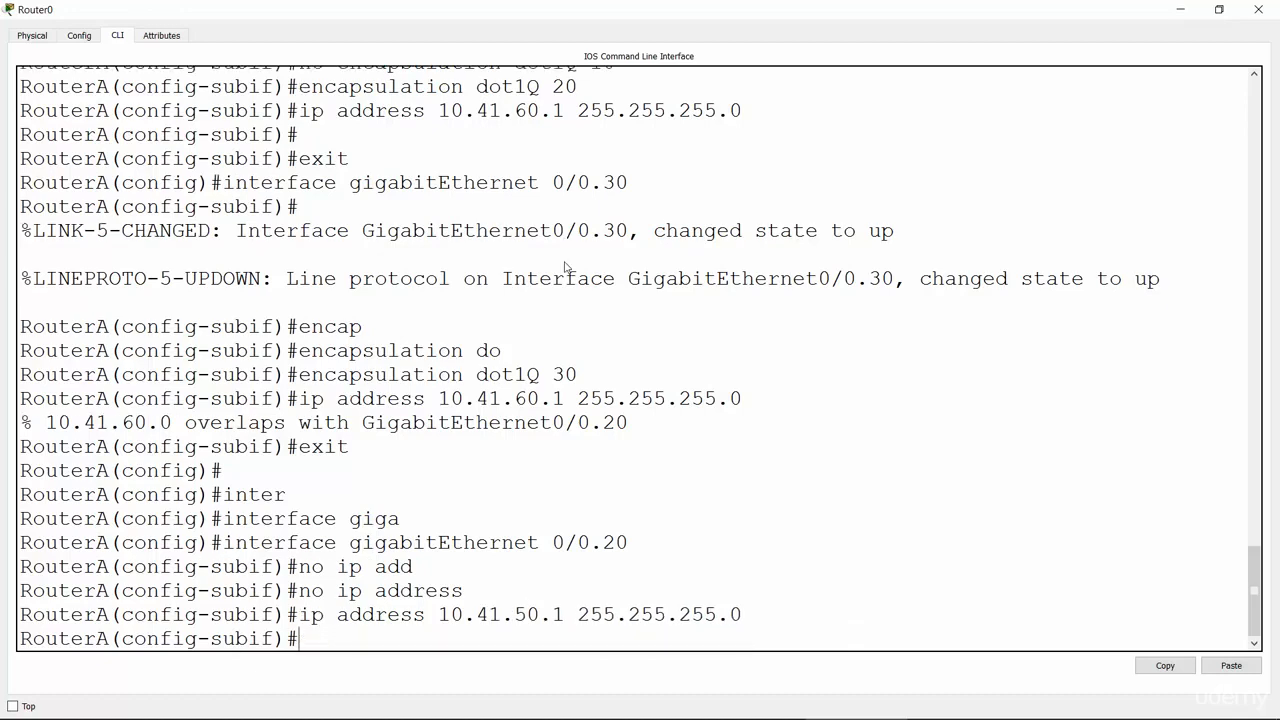
# Enable subinterface GigabitEthernet 0/0.20 with no shutdown and return to global configuration mode.
pyautogui.write('no sh')
pyautogui.press('Return')
pyautogui.write('exit')
pyautogui.press('Return')
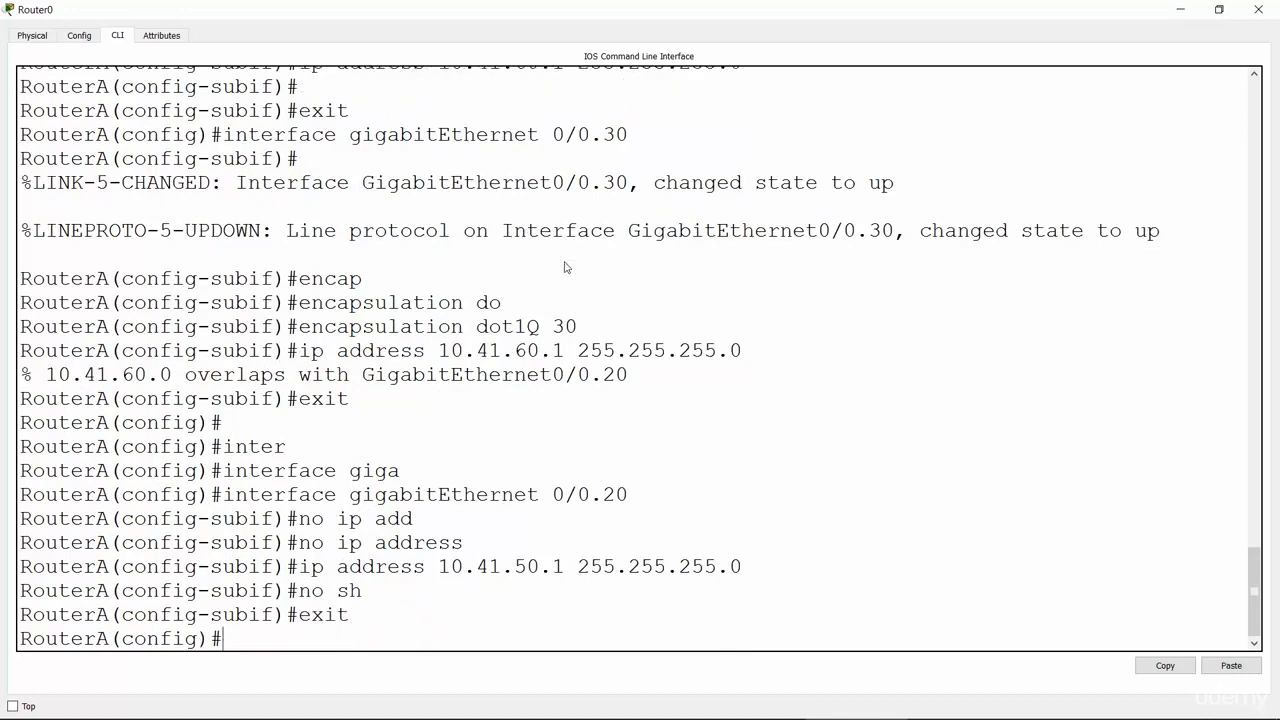
# Enter configuration mode for subinterface GigabitEthernet 0/0.30.
pyautogui.press('Return')
pyautogui.press('Return')
pyautogui.write('inter')
pyautogui.press('Tab')
pyautogui.write('gig')
pyautogui.press('Tab')
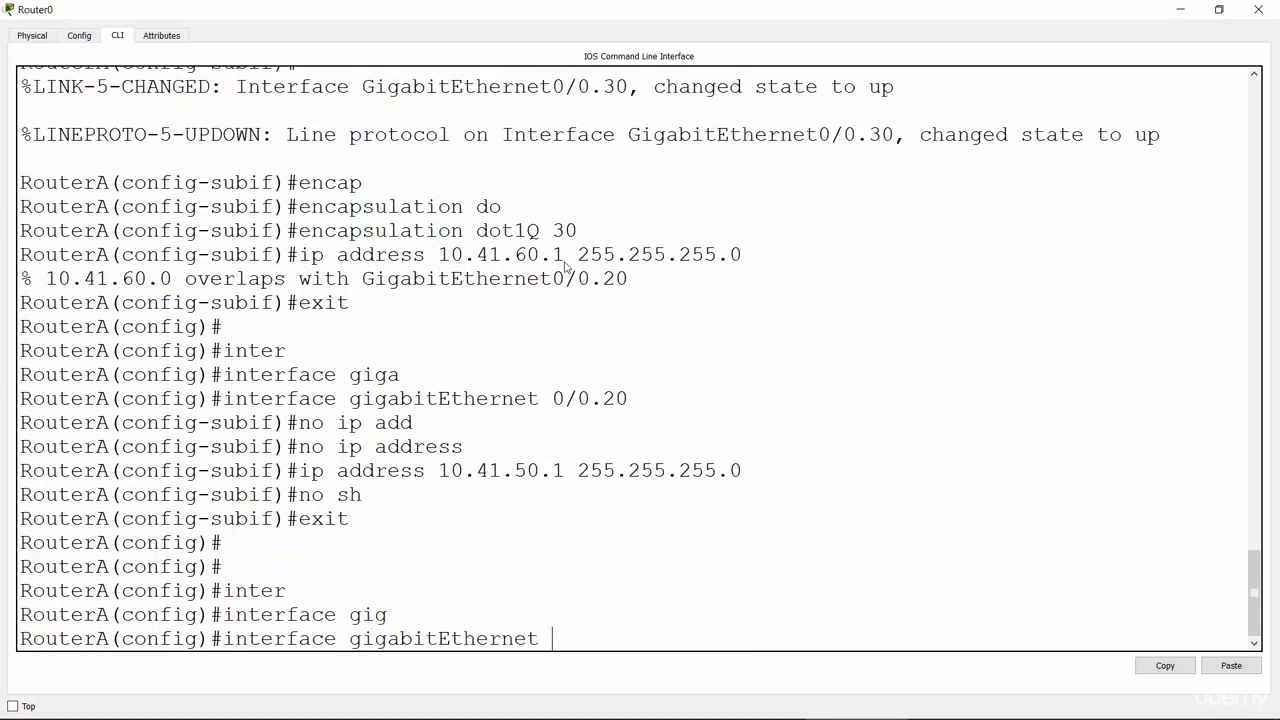
pyautogui.write('0/0')
pyautogui.write(':30')
pyautogui.press('BackSpace')
pyautogui.press('BackSpace')
pyautogui.press('BackSpace')
pyautogui.write('.30')
pyautogui.press('Return')
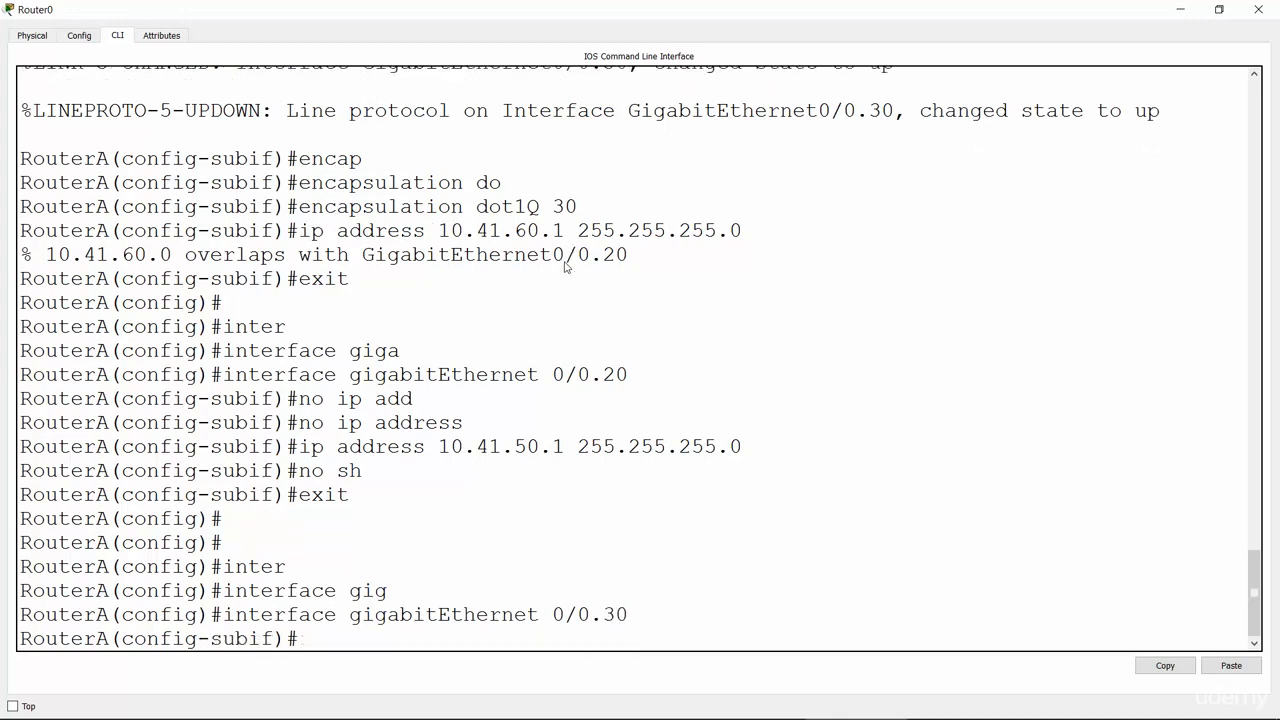
# Reapply dot1Q encapsulation with VLAN ID 30 on subinterface GigabitEthernet 0/0.30.
pyautogui.press('Up')
pyautogui.press('Up')
pyautogui.press('Up')
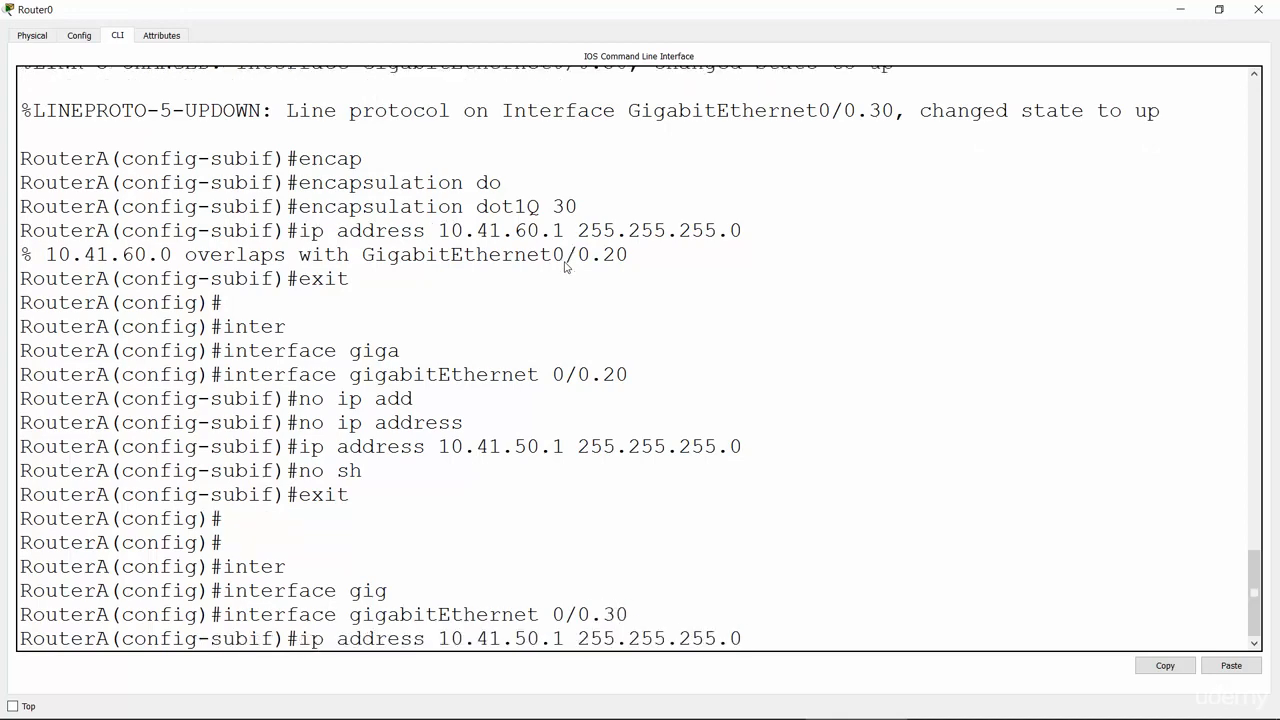
pyautogui.press('Up')
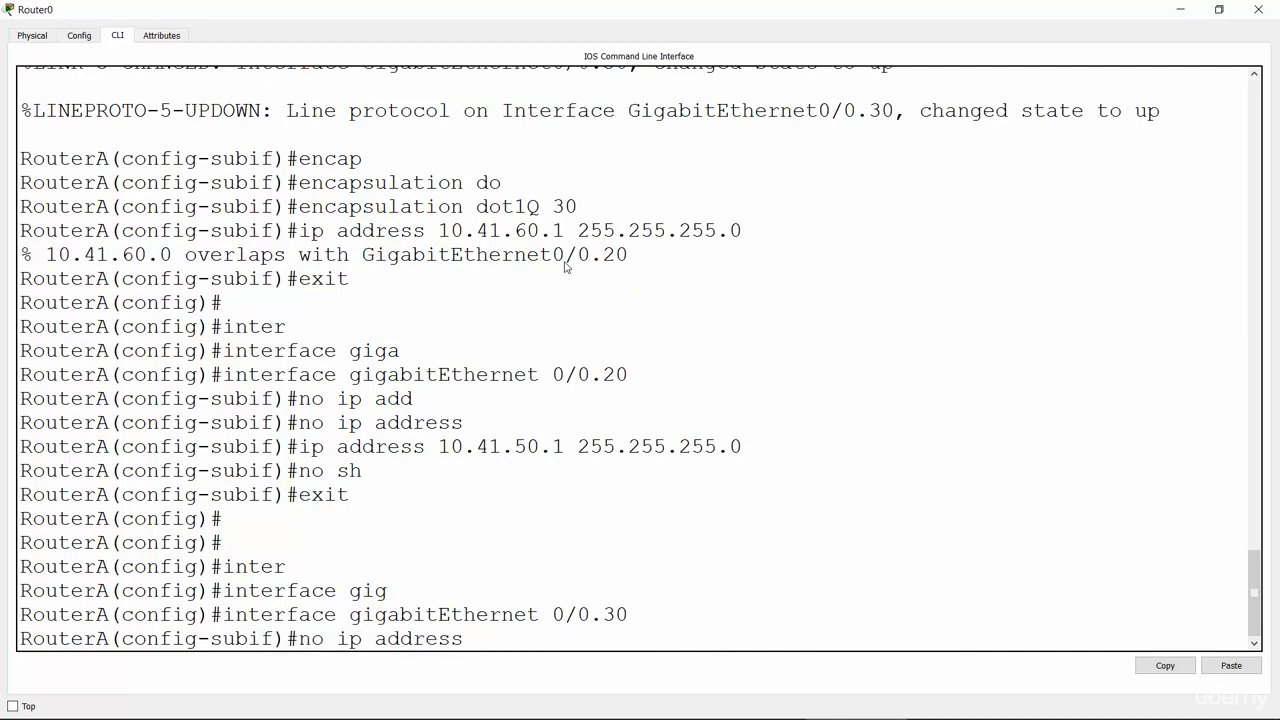
pyautogui.press('Down')
pyautogui.press('Down')
pyautogui.press('Down')
pyautogui.press('Down')
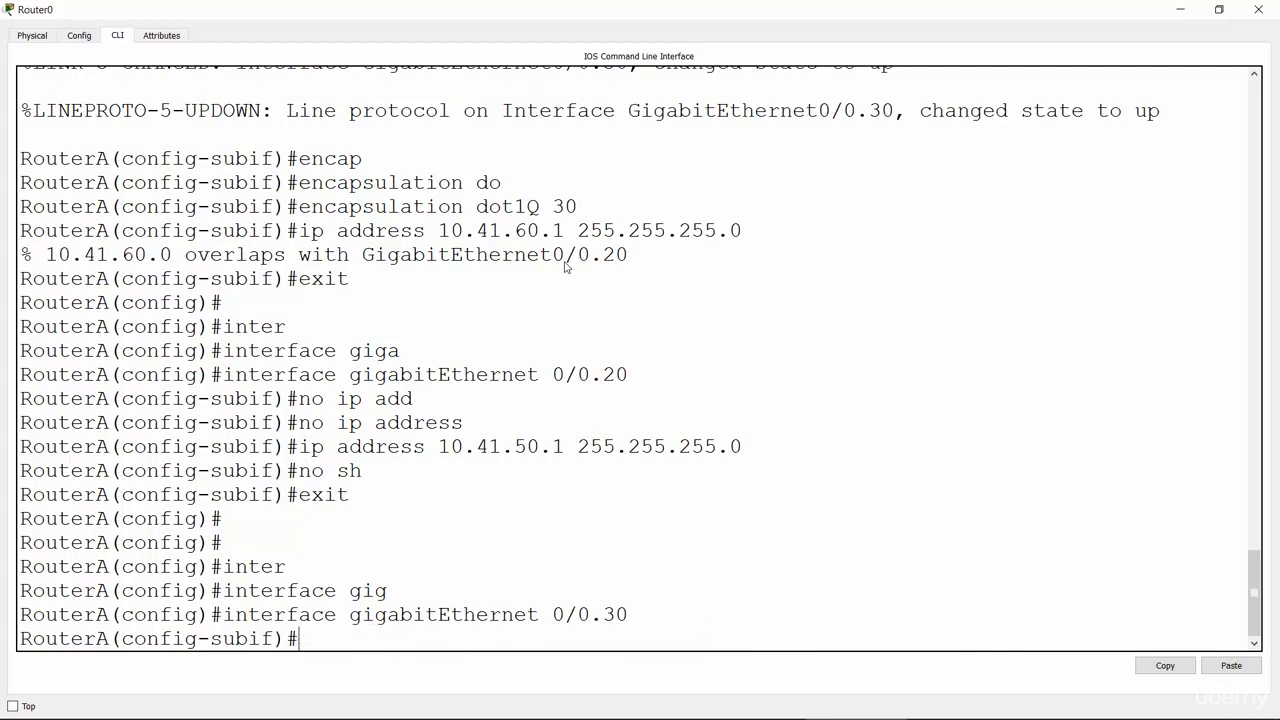
pyautogui.write('enca')
pyautogui.press('Tab')
pyautogui.write('do')
pyautogui.press('Tab')
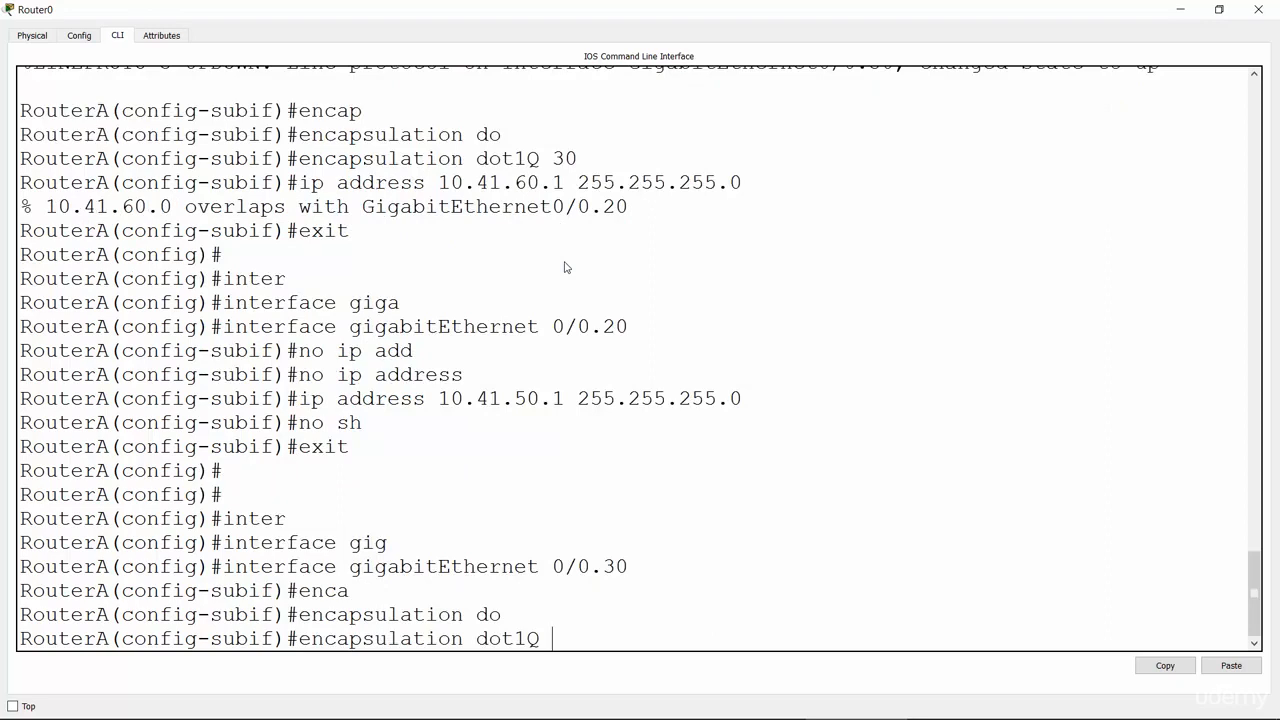
pyautogui.write('30')
pyautogui.press('Tab')
pyautogui.press('Return')
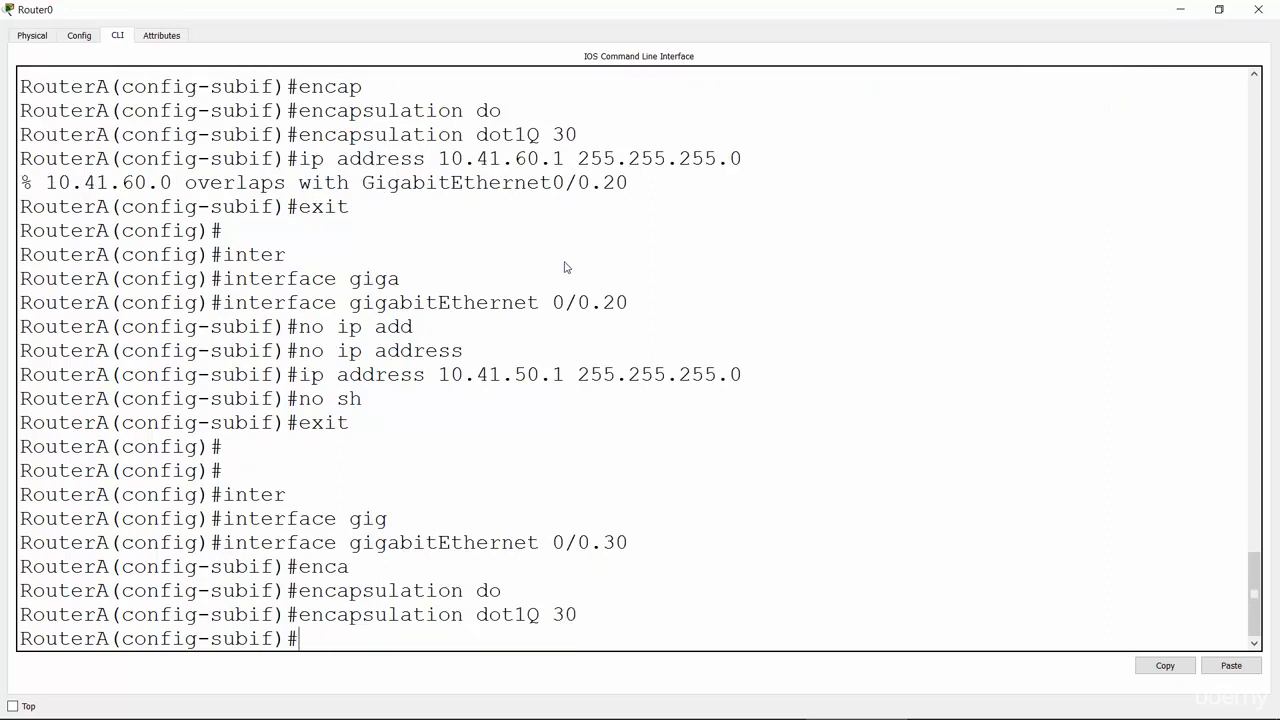
pyautogui.write('ip a')
pyautogui.press('BackSpace')
pyautogui.press('BackSpace')
pyautogui.press('BackSpace')
pyautogui.press('BackSpace')
# Assign IP address 10.41.60.1 with mask 255.255.255.0 to subinterface GigabitEthernet 0/0.30.
pyautogui.press('Up')
pyautogui.press('Up')
pyautogui.press('Up')
pyautogui.press('Up')
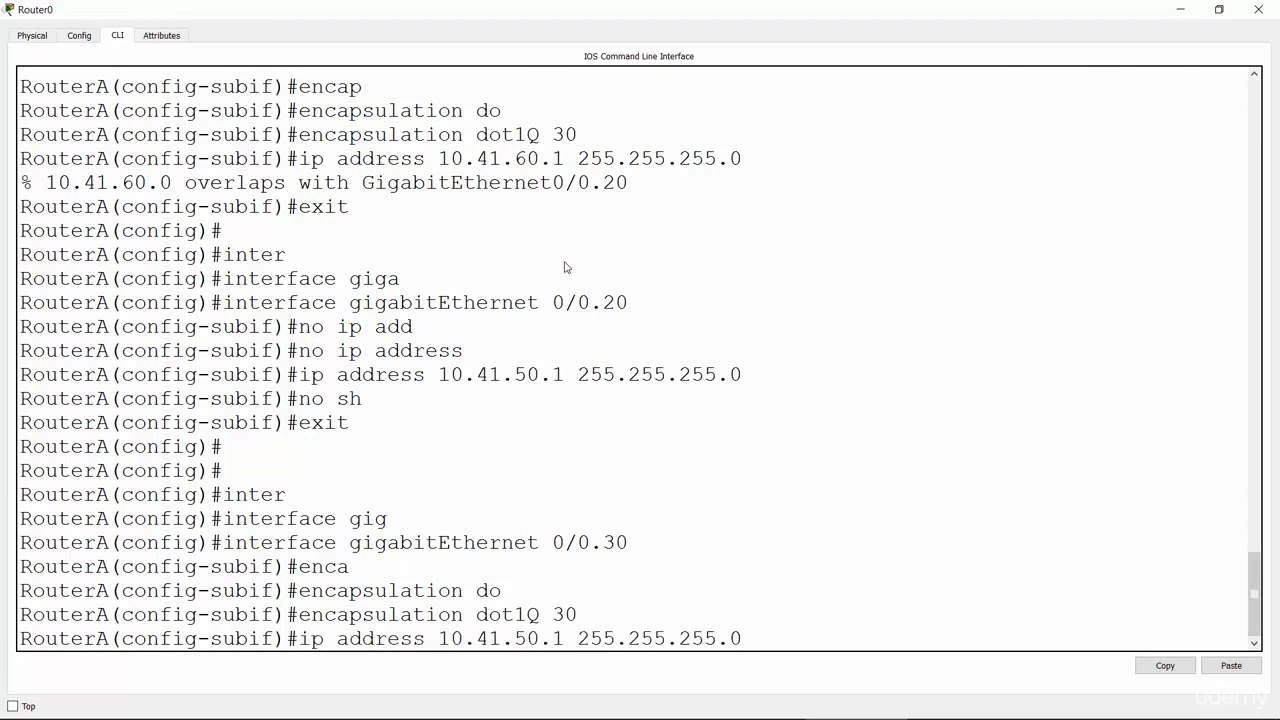
pyautogui.press('Left')
pyautogui.press('Left')
pyautogui.press('Left')
pyautogui.press('Left')
pyautogui.press('Left')
pyautogui.press('Left')
pyautogui.press('Left')
pyautogui.press('Left')
pyautogui.press('Left')
pyautogui.press('Left')
pyautogui.press('Left')
pyautogui.press('Left')
pyautogui.press('Left')
pyautogui.press('Left')
pyautogui.press('Left')
pyautogui.press('Left')
pyautogui.press('Left')
pyautogui.press('Left')
pyautogui.press('Left')
pyautogui.press('Right')
pyautogui.press('Right')
pyautogui.press('BackSpace')
pyautogui.write('6')
pyautogui.press('Return')
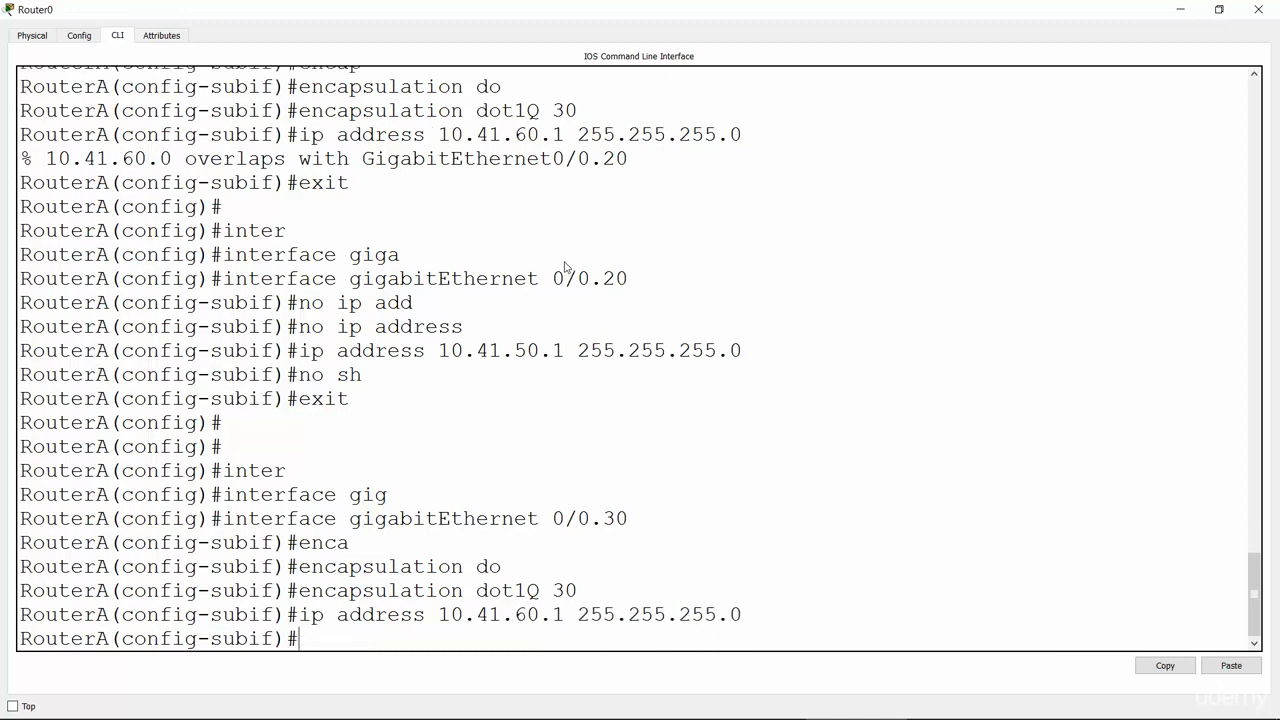
# End the configuration session on RouterA and return to the privileged EXEC prompt.
pyautogui.write('end')
pyautogui.press('Return')
pyautogui.press('Return')
pyautogui.press('Return')
pyautogui.press('Return')
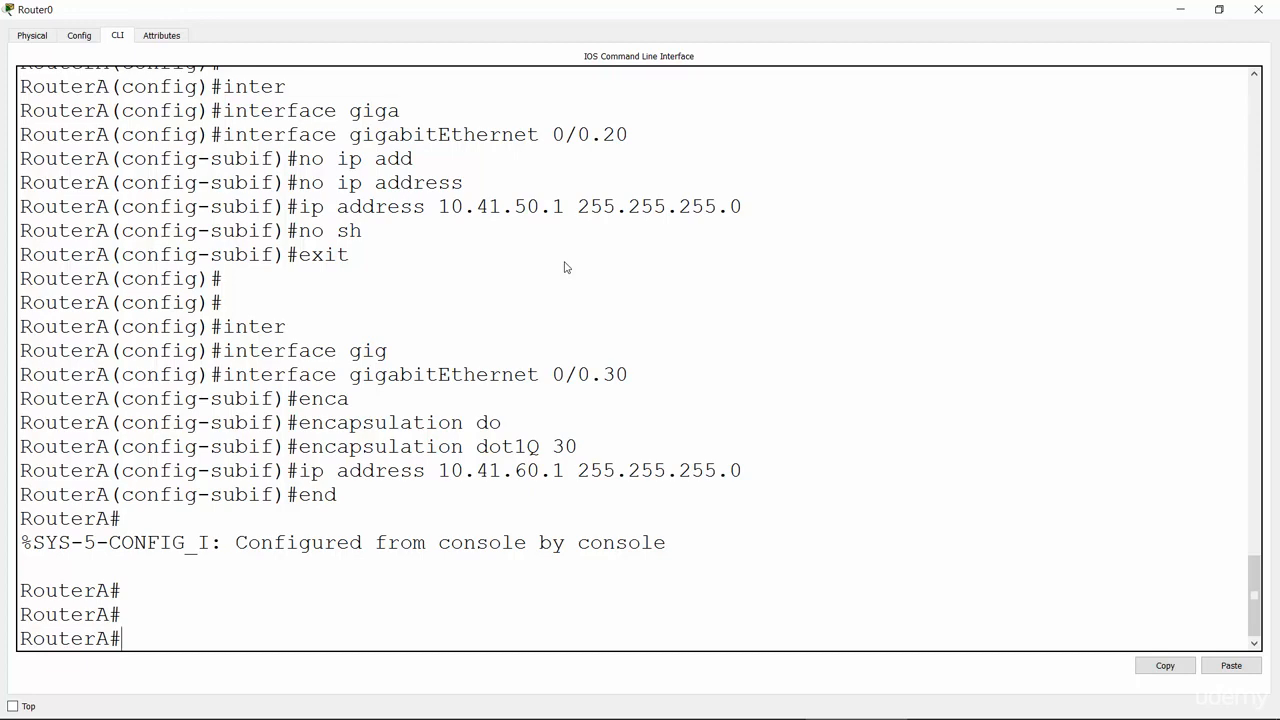
# Switch to the PowerPoint lab slide and annotate it with a tick beside task 3, an underline in task 4 and an arrow at the VLAN 10 gateway.
pyautogui.hotkey('alt', 'Tab')
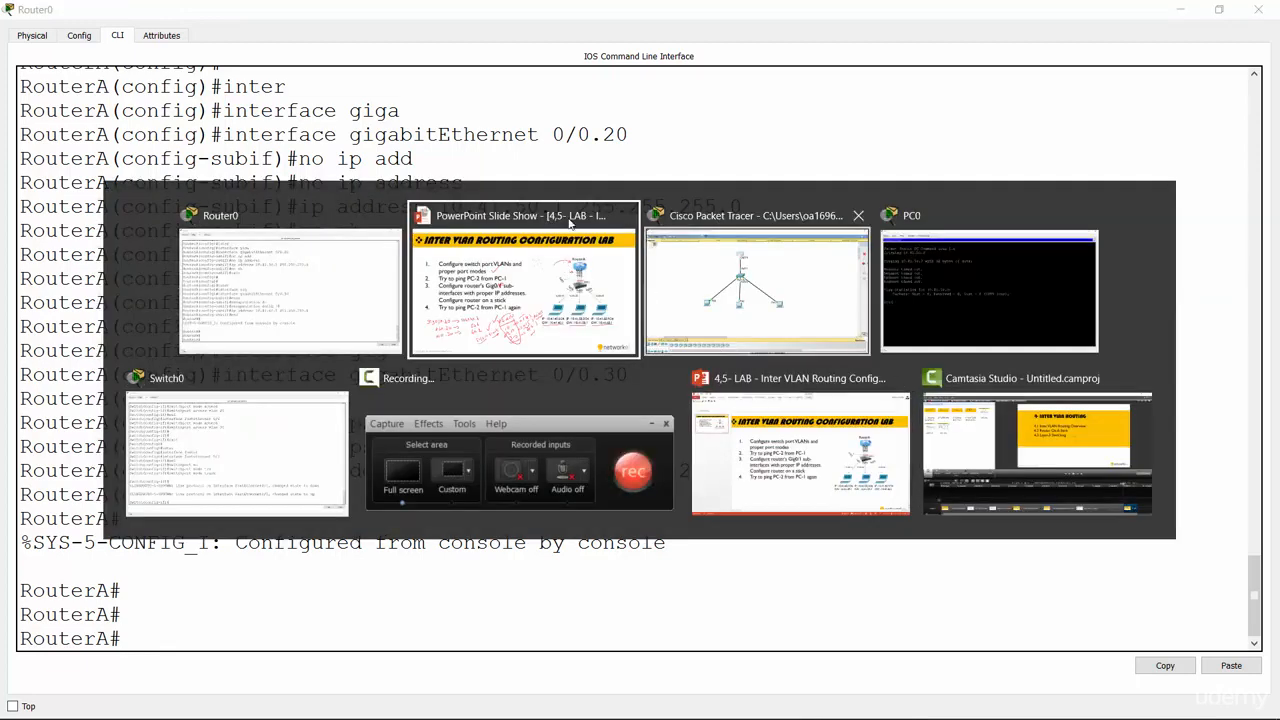
pyautogui.click(530, 266)
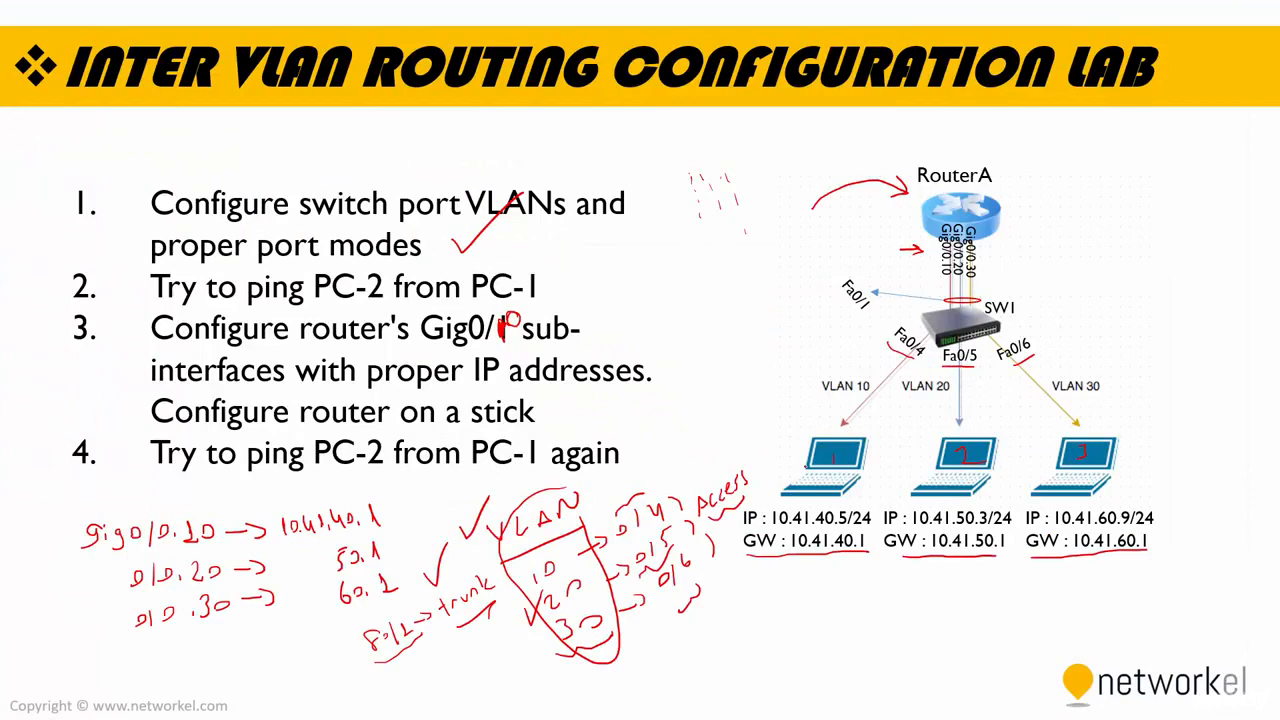
pyautogui.moveTo(622, 398); pyautogui.dragTo(723, 325)
pyautogui.moveTo(321, 475); pyautogui.dragTo(524, 461)
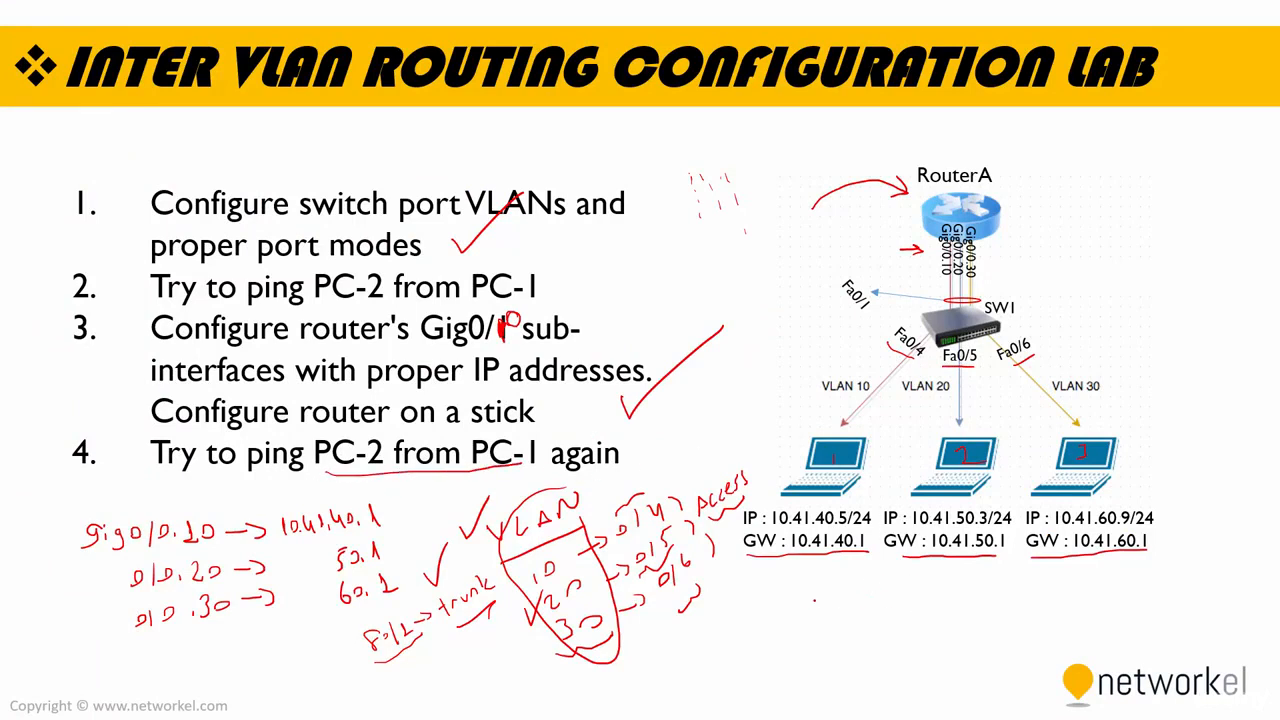
pyautogui.moveTo(799, 608)
pyautogui.mouseDown()
pyautogui.moveTo(798, 556)
pyautogui.moveTo(815, 566)
pyautogui.mouseUp()
# Switch to PC0's command prompt in Packet Tracer and ping 10.41.50.3 again.
pyautogui.hotkey('alt', 'Tab')
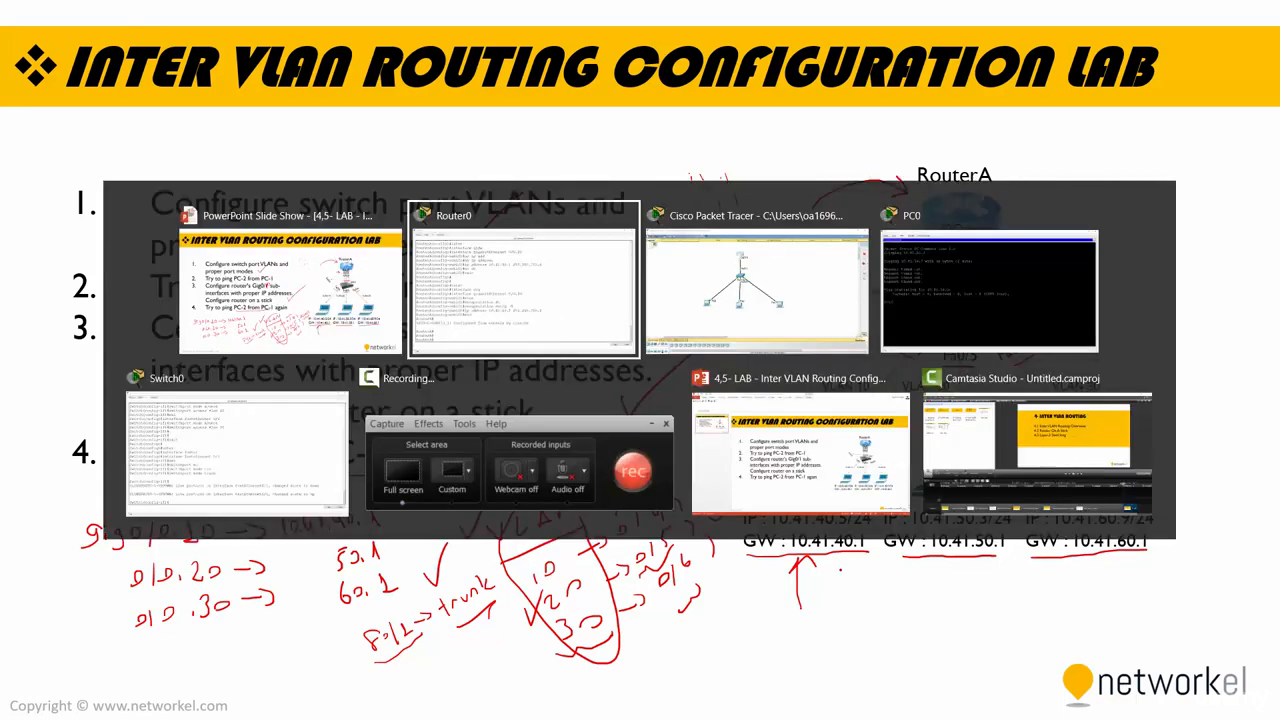
pyautogui.click(902, 312)
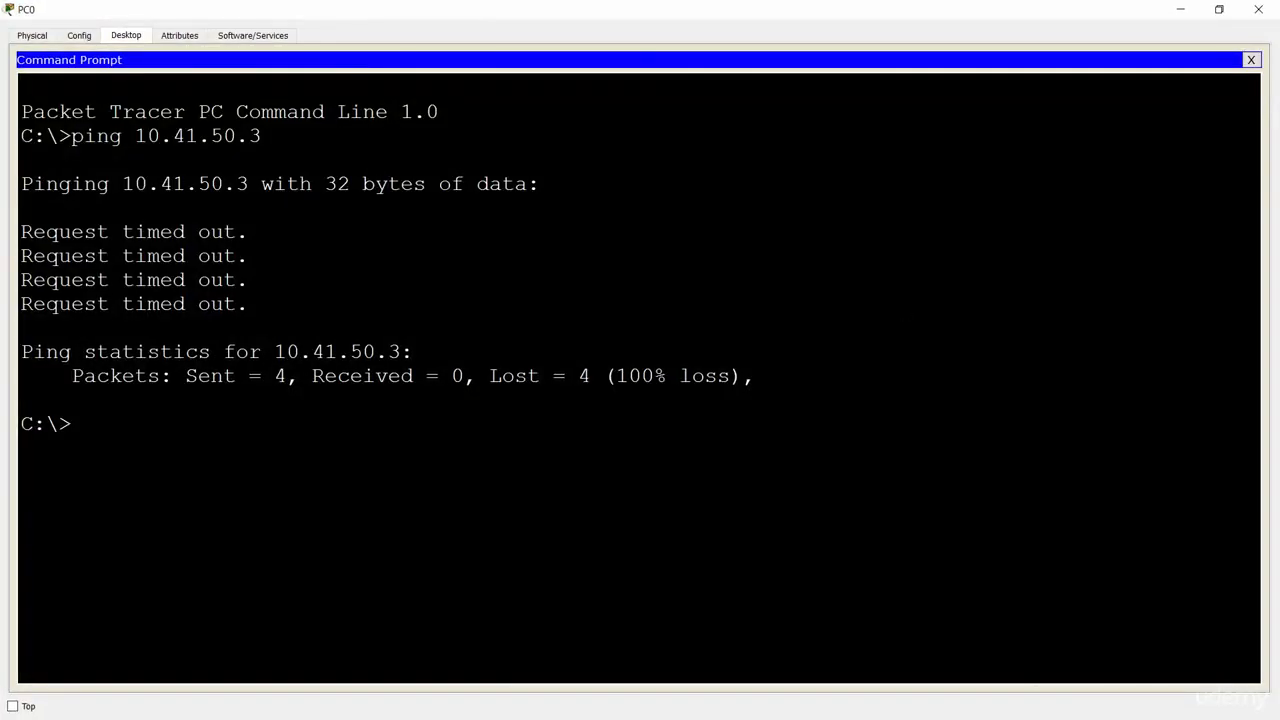
pyautogui.press('Up')
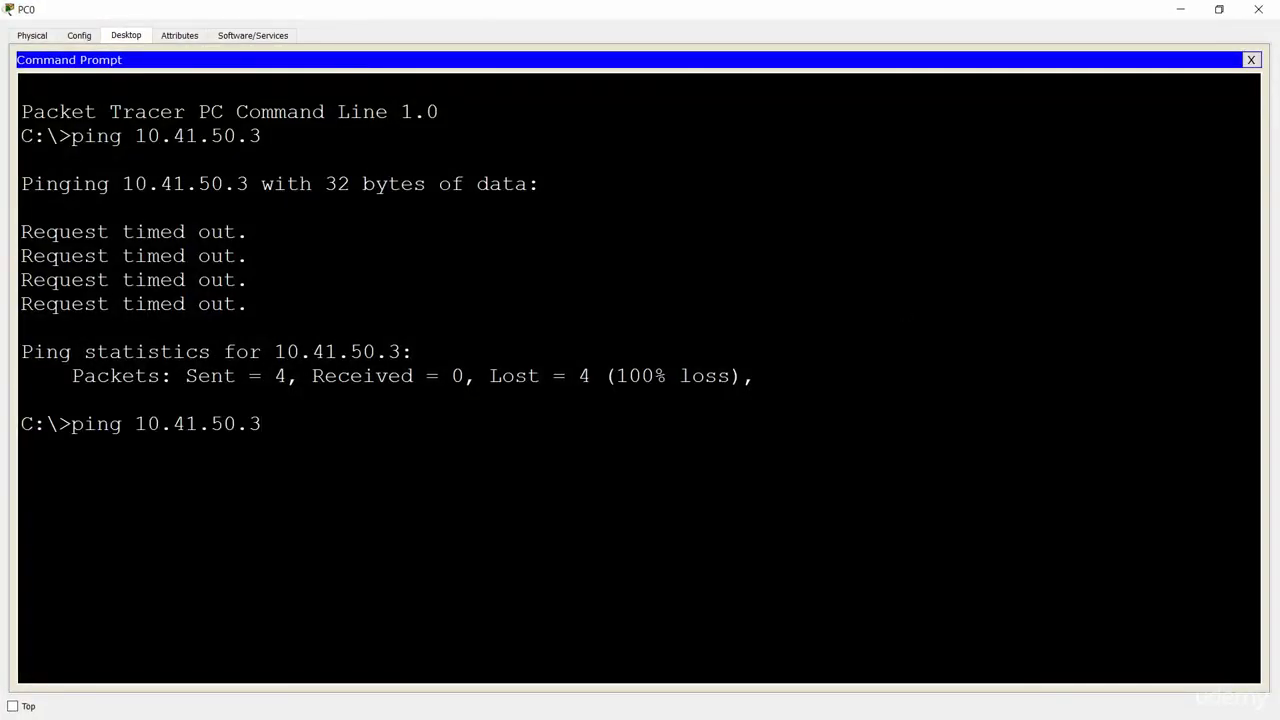
pyautogui.press('Return')
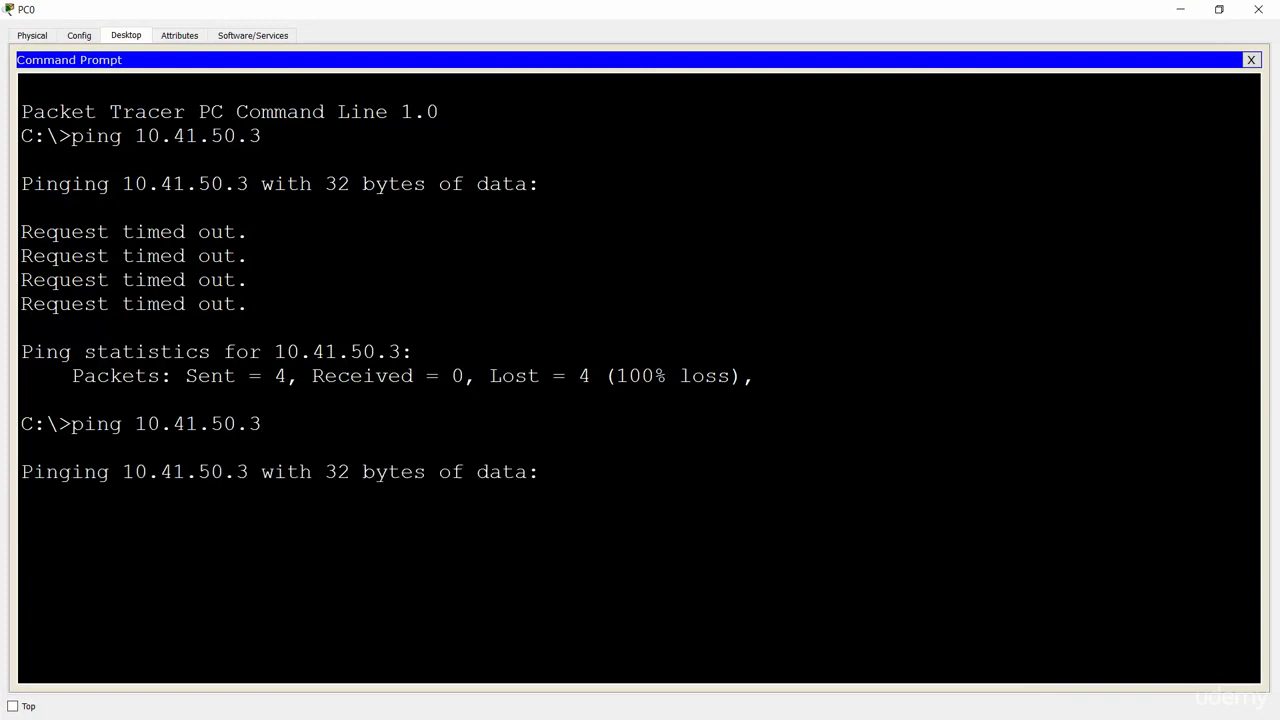